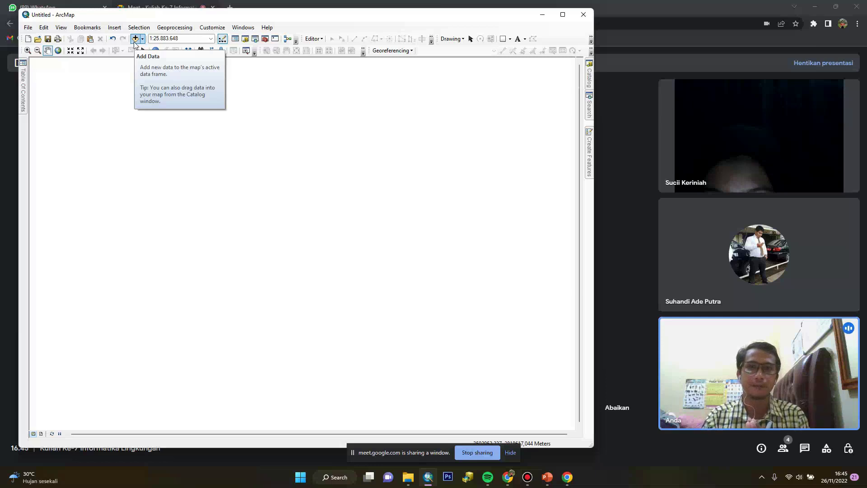
Add the ADMINISTRASIKECAMATAN_AR_50K.shp shapefile from the Lahat folder under H:\PETA\PETA 2022 to the map
left_click(135, 40)
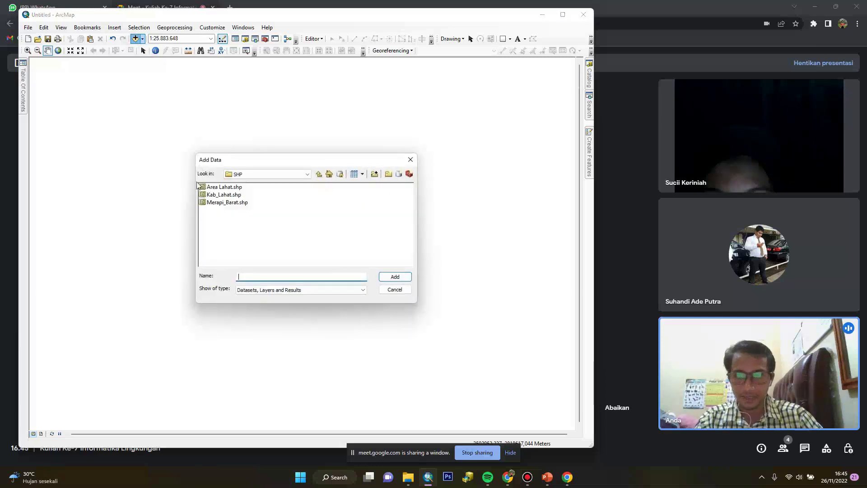
left_click(253, 177)
scroll(325, 244, "down", 2)
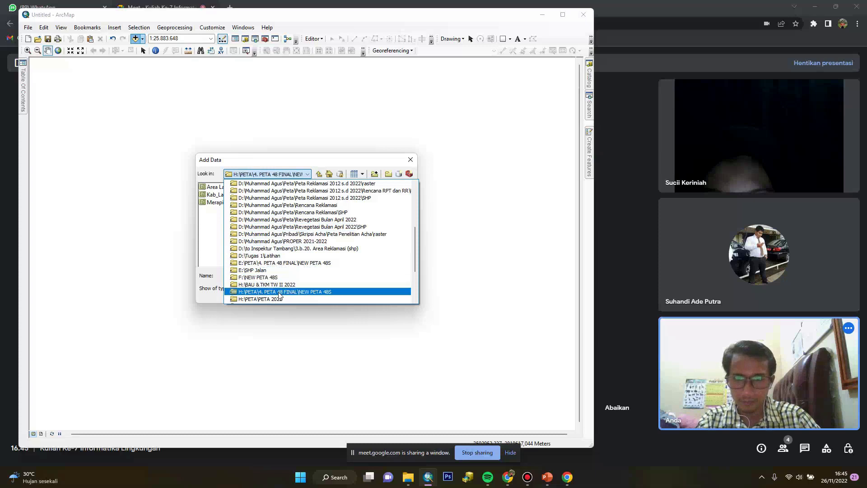
scroll(278, 278, "down", 1)
scroll(275, 271, "down", 2)
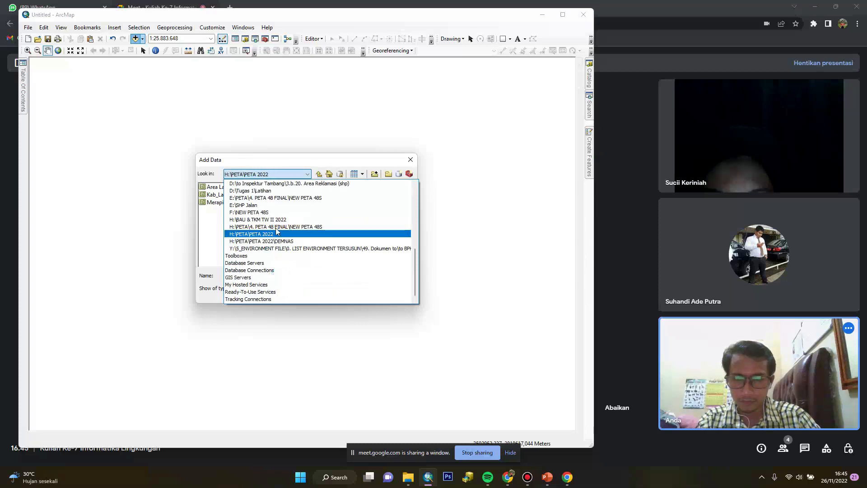
left_click(275, 233)
double_click(215, 209)
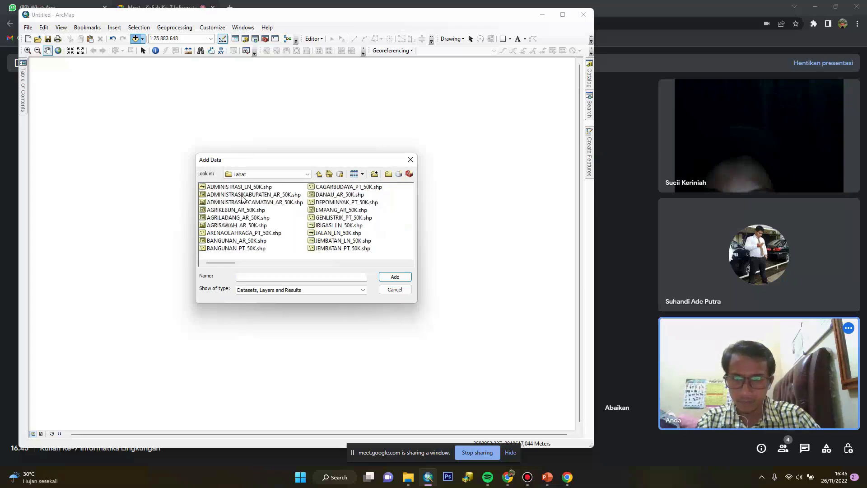
left_click(246, 202)
left_click(398, 277)
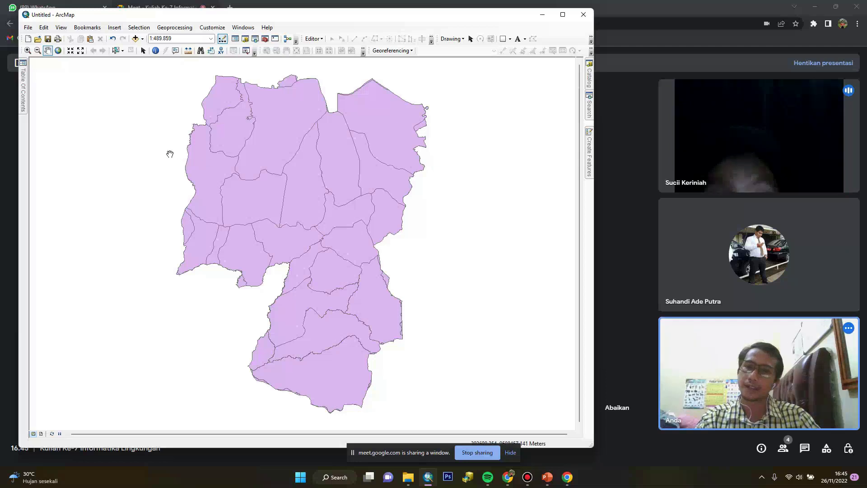
Select the MERAPI BARAT record in the attribute table of the ADMINISTRASIKECAMATAN_AR_50K layer
left_click(23, 89)
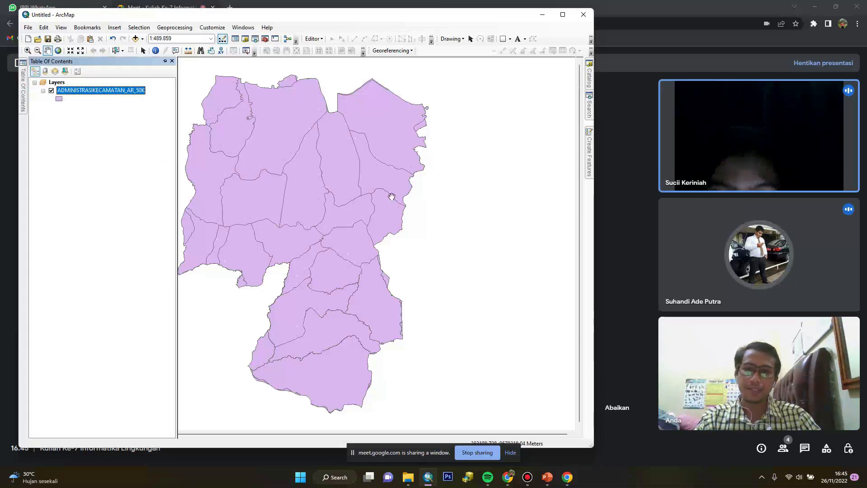
left_click_drag(348, 216, 381, 196)
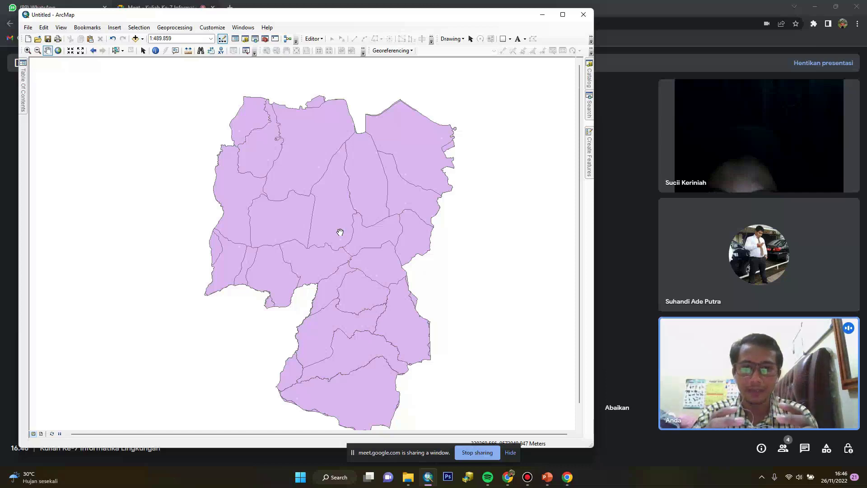
left_click(28, 97)
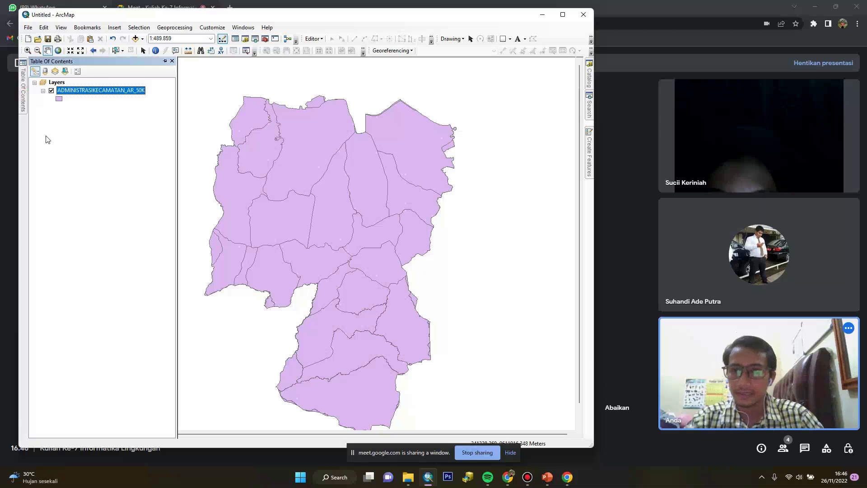
right_click(84, 93)
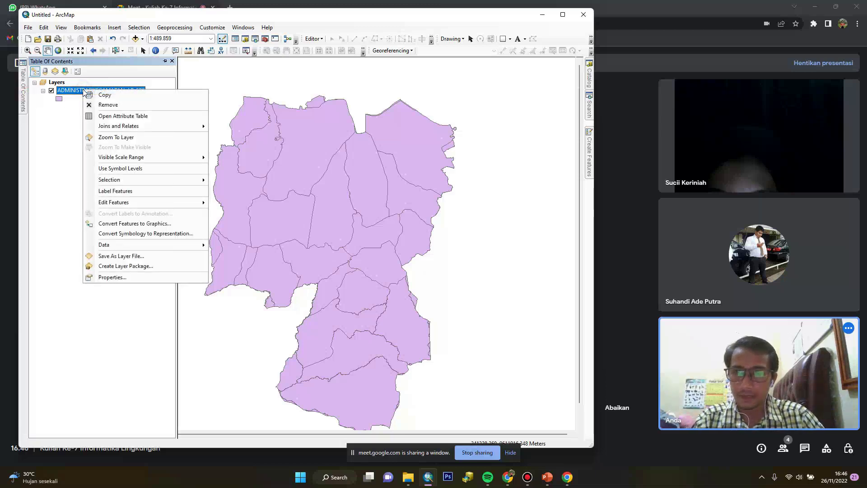
mouse_move(101, 124)
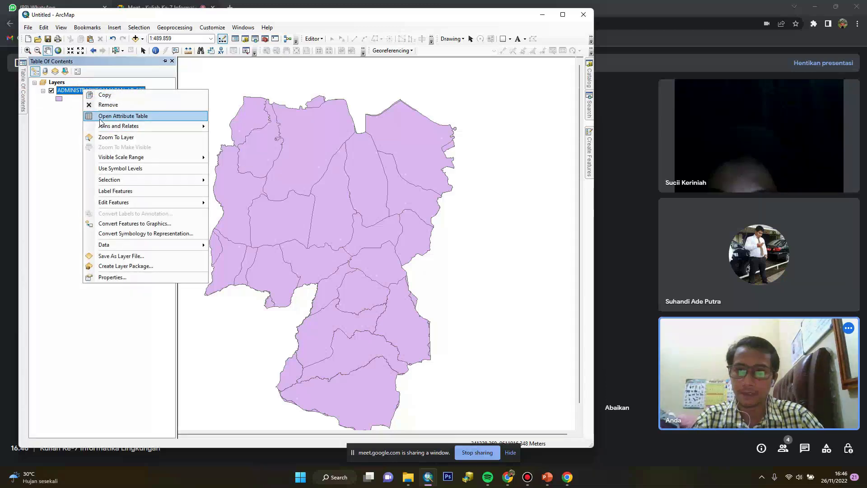
left_click(100, 116)
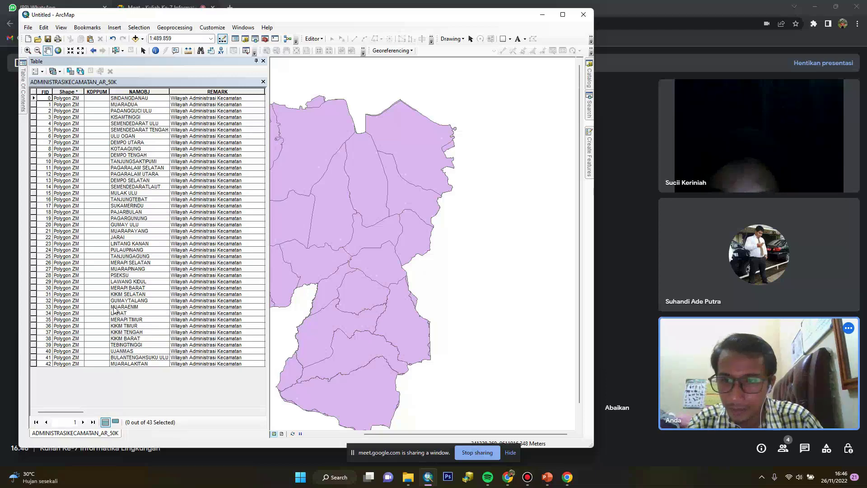
left_click(34, 288)
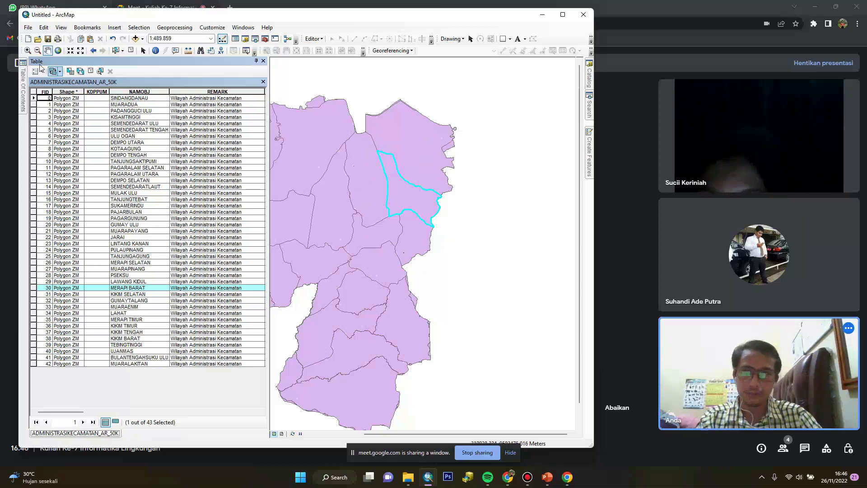
Start exporting the selected district's data, with the output folder D:\Kuliah Informatika Lingkungan\Minggu Ke-7\SHP
mouse_move(23, 81)
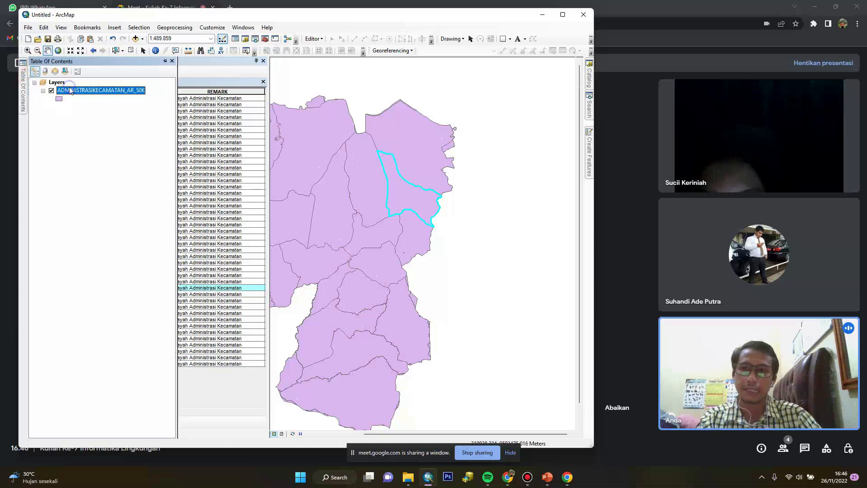
right_click(70, 90)
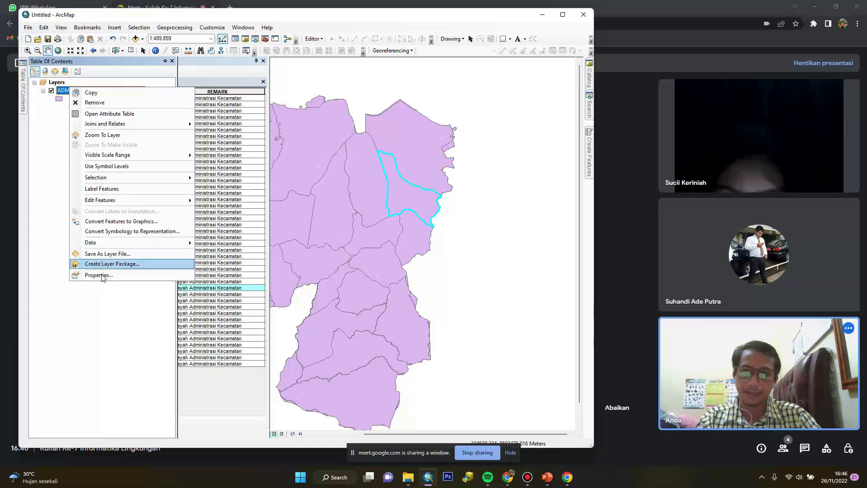
mouse_move(105, 242)
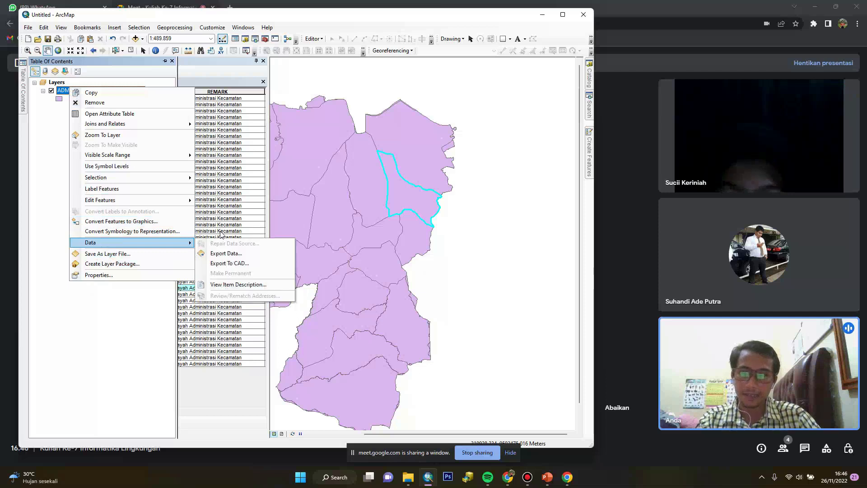
left_click(231, 255)
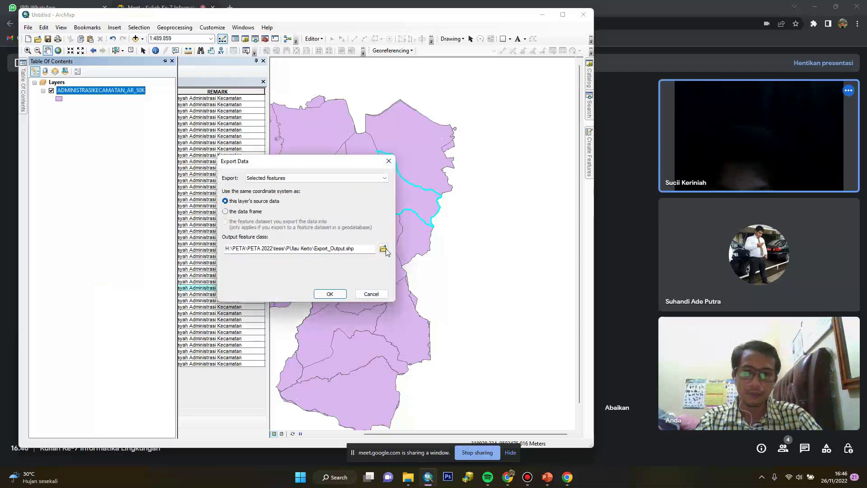
left_click(384, 249)
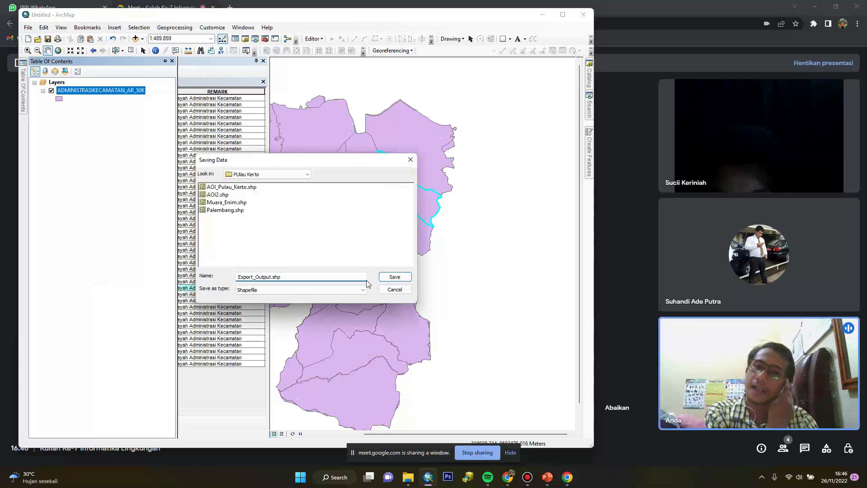
left_click(305, 176)
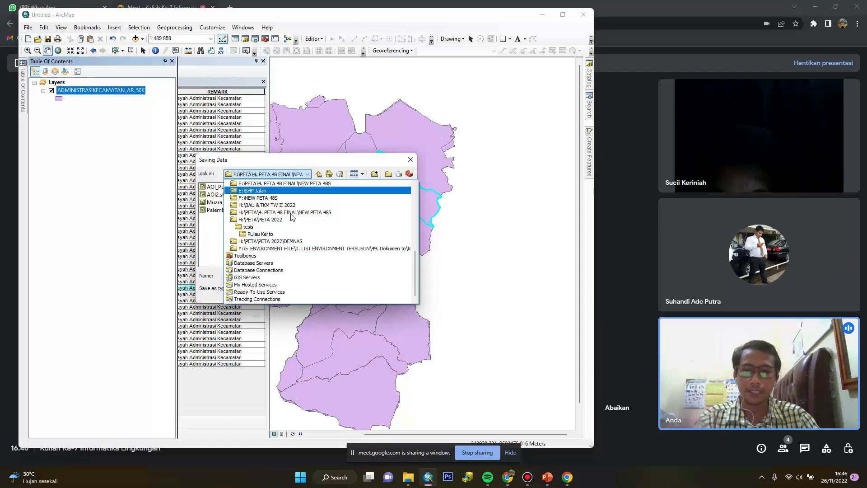
scroll(272, 232, "up", 10)
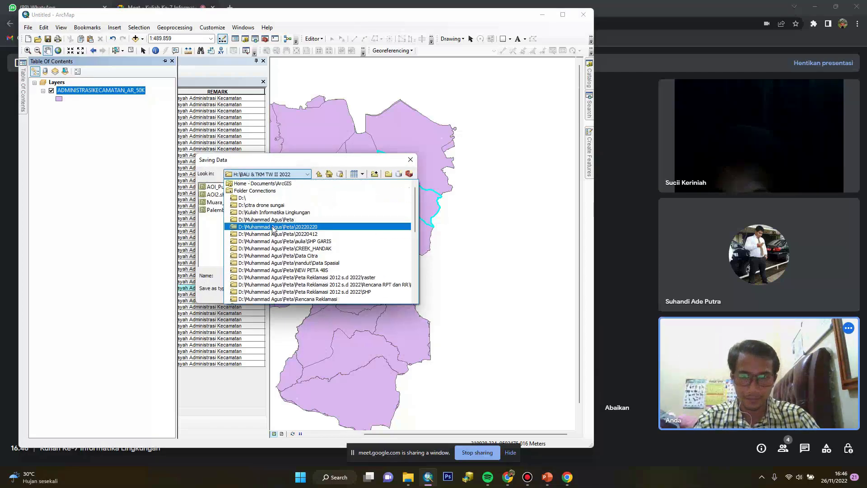
left_click(273, 212)
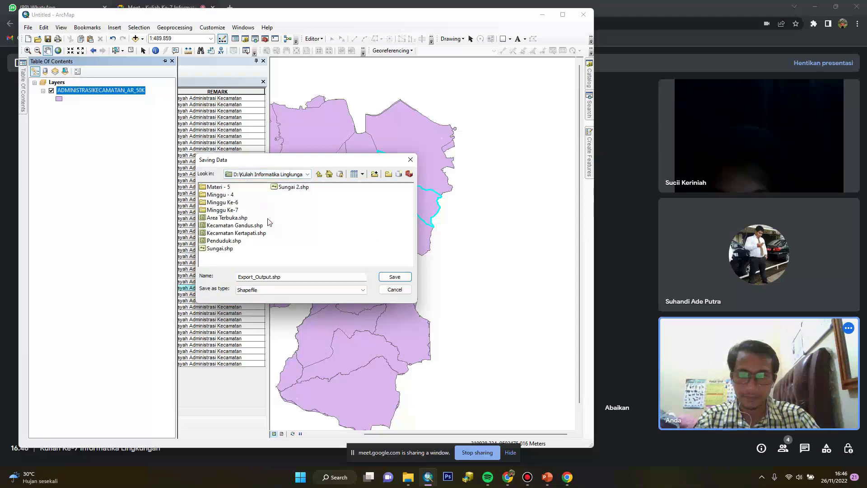
double_click(236, 210)
double_click(208, 202)
Name the output shapefile Area_Merapi_Barat, run the export and add the exported data to the map as a layer
left_click(270, 277)
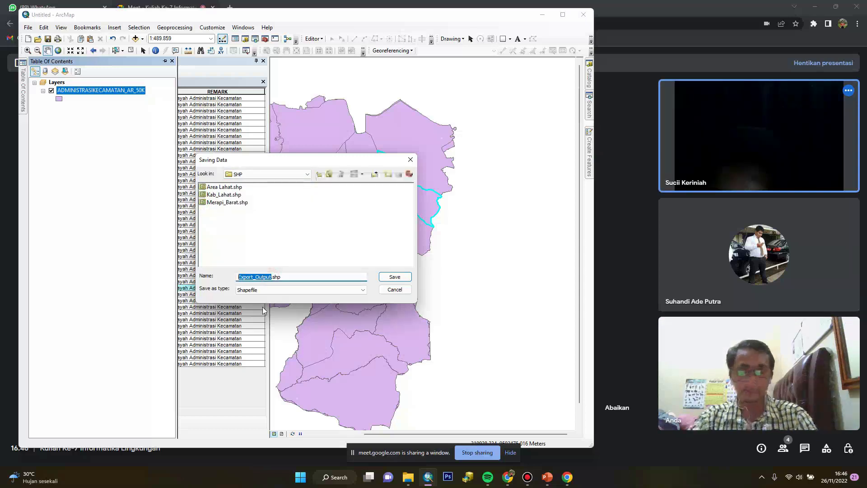
type("M")
type("A")
type("rea_")
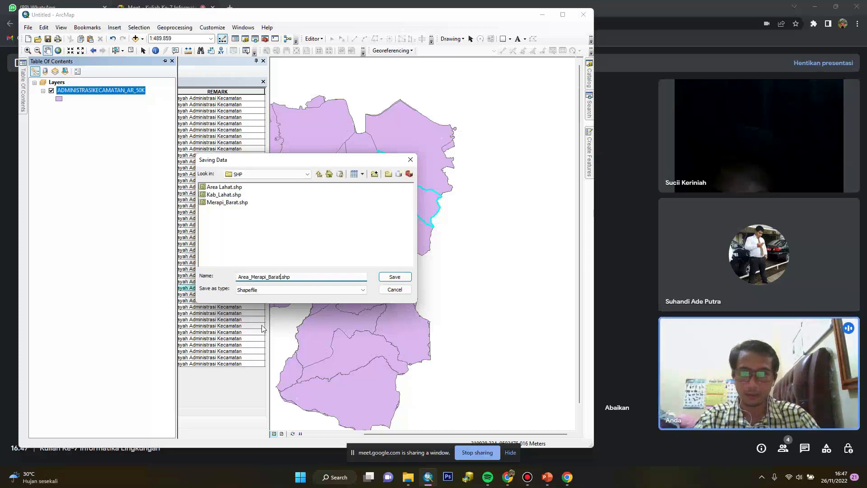
left_click(395, 276)
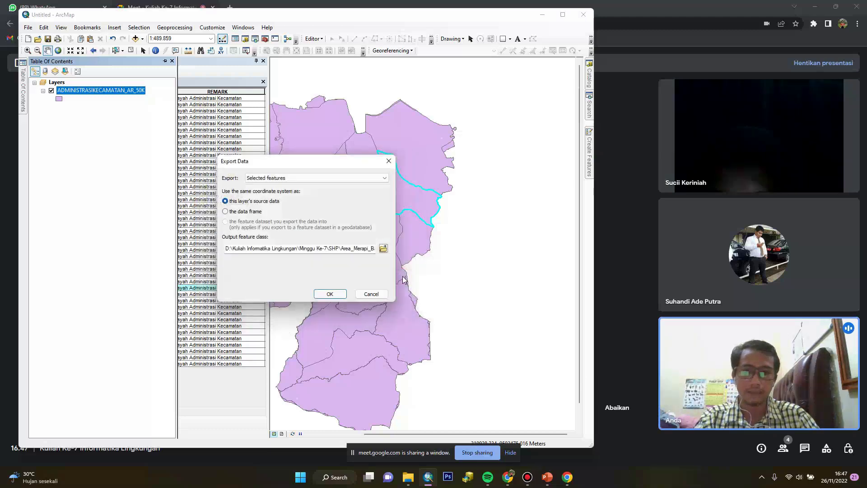
left_click(332, 297)
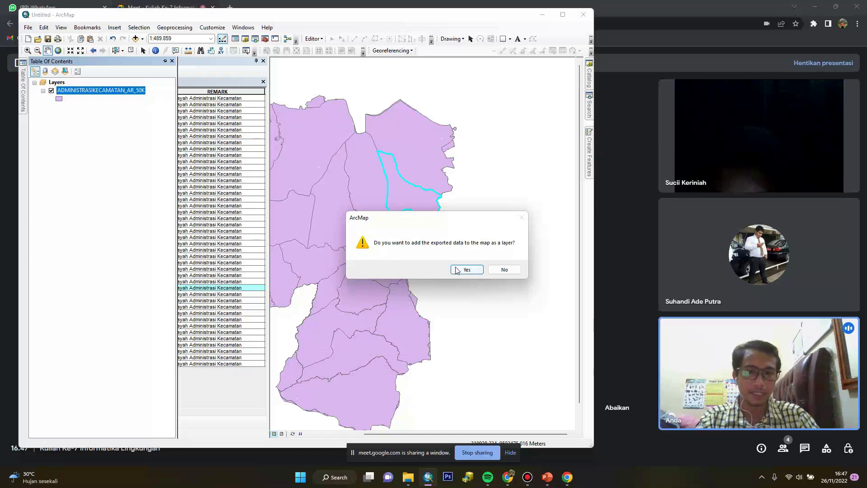
left_click(454, 269)
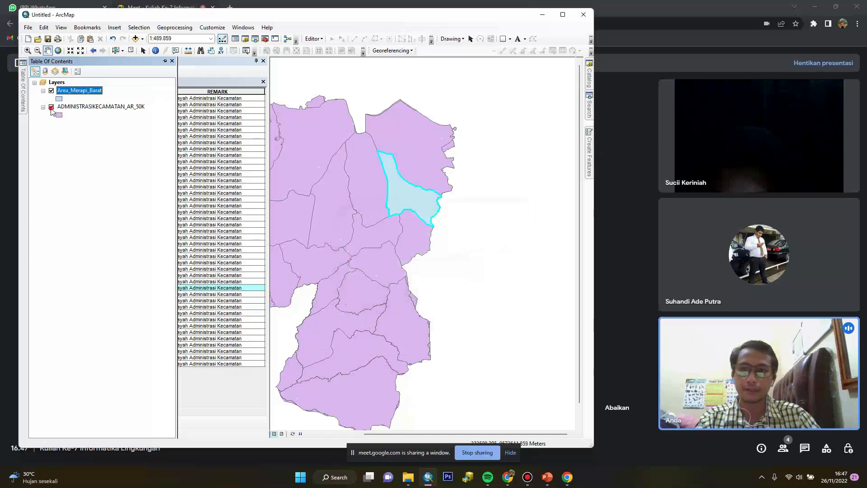
Hide the ADMINISTRASIKECAMATAN_AR_50K layer and close its attribute table
left_click(51, 107)
left_click_drag(426, 224, 378, 232)
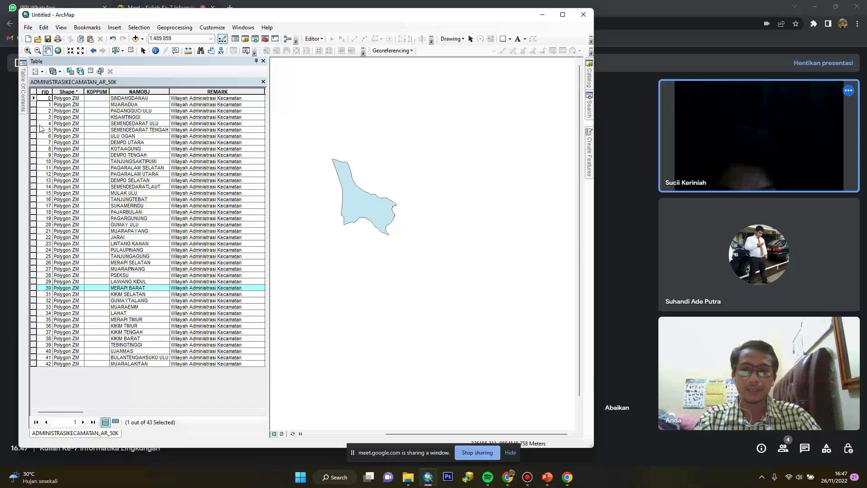
left_click(263, 61)
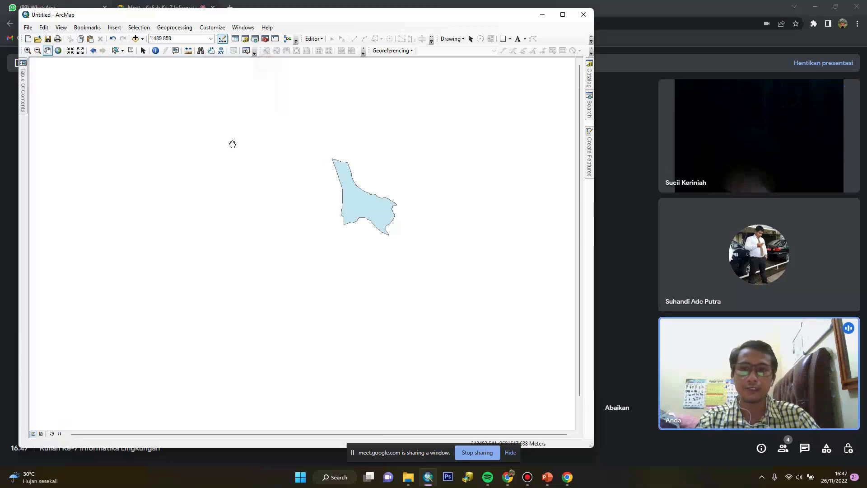
left_click_drag(344, 195, 284, 190)
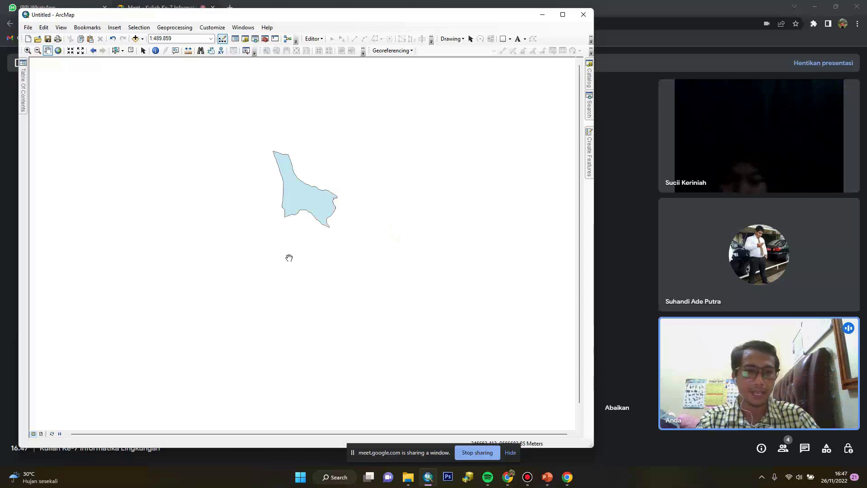
Convert the Area_Merapi_Barat layer with the Layer To KML conversion tool, keeping the default output file Area_Merapi_Barat_LayerToKML.kmz
left_click(265, 39)
left_click_drag(622, 150, 82, 113)
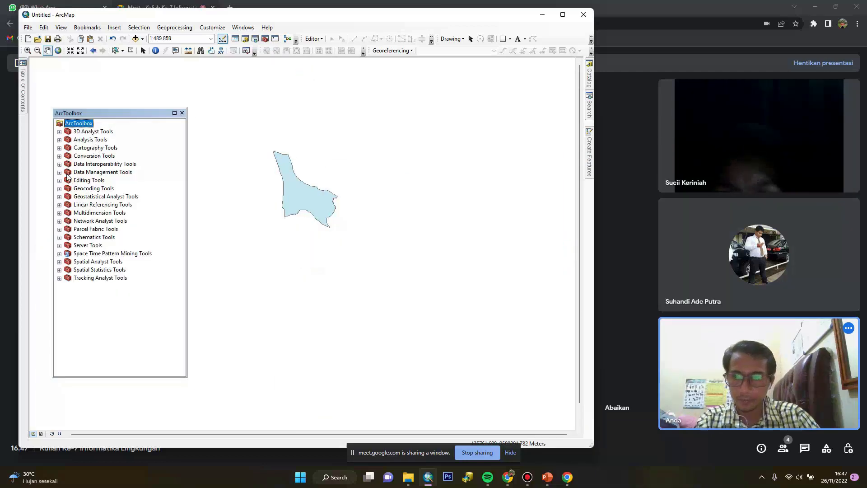
left_click(60, 157)
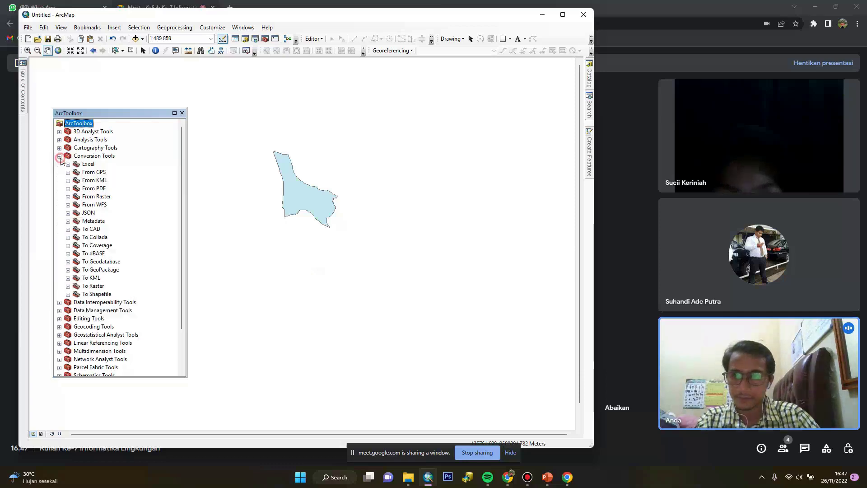
left_click(68, 278)
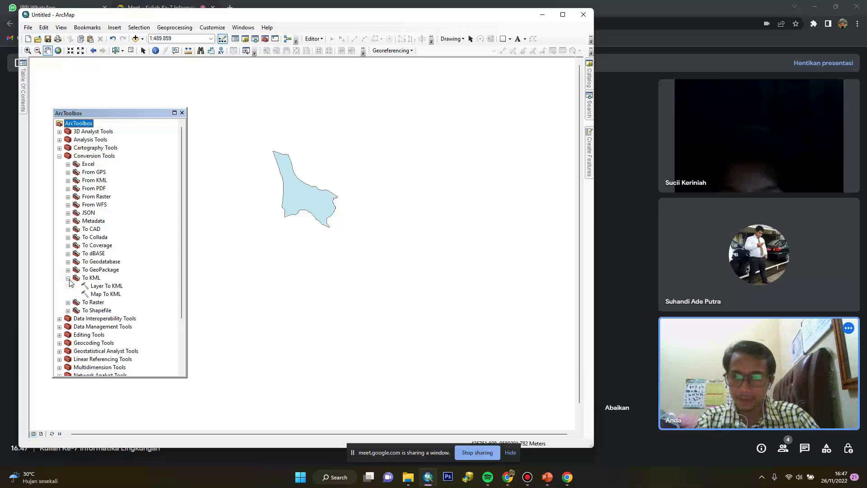
double_click(107, 288)
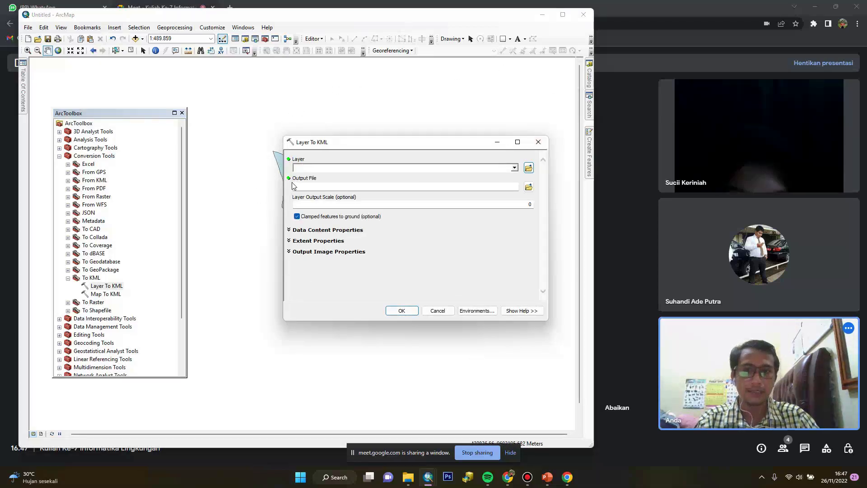
left_click(514, 167)
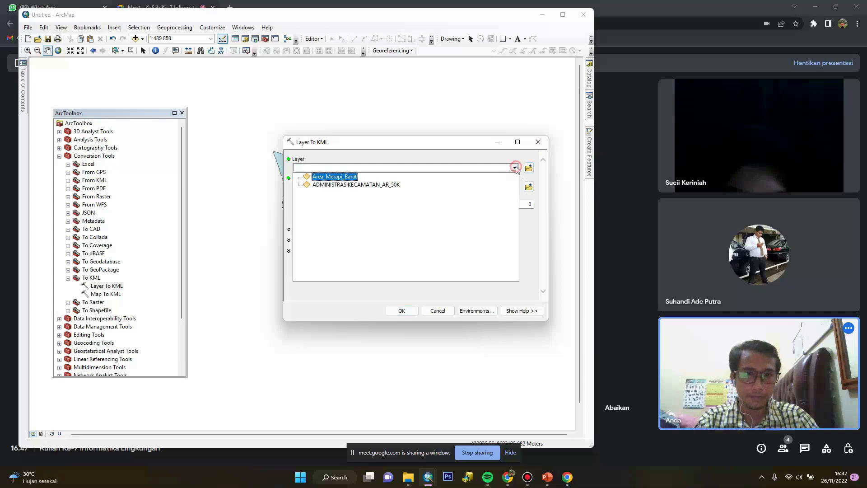
left_click(332, 176)
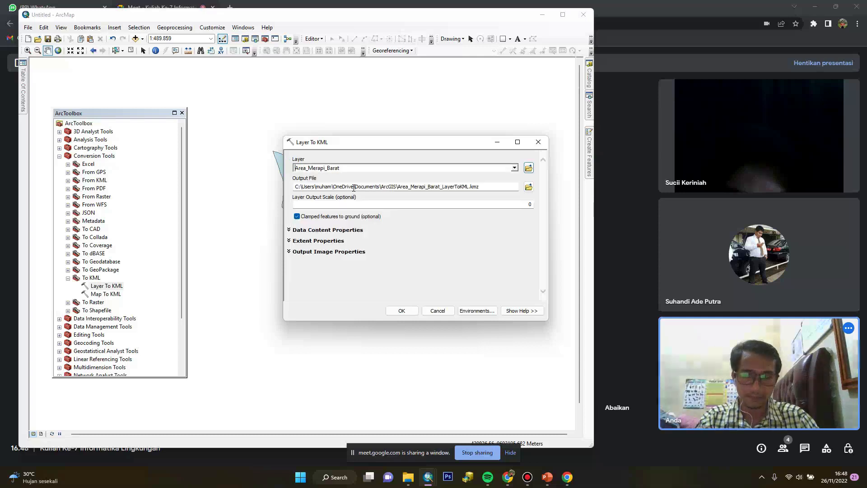
left_click(401, 311)
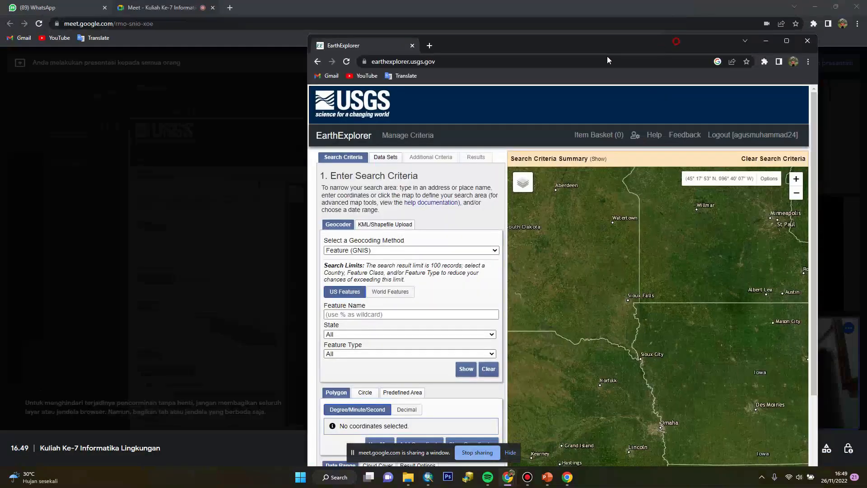
Upload Area_Merapi_Barat_LayerToKML.kmz from the Documents\ArcGIS folder to EarthExplorer as the KML/KMZ search area
left_click_drag(675, 45, 375, 17)
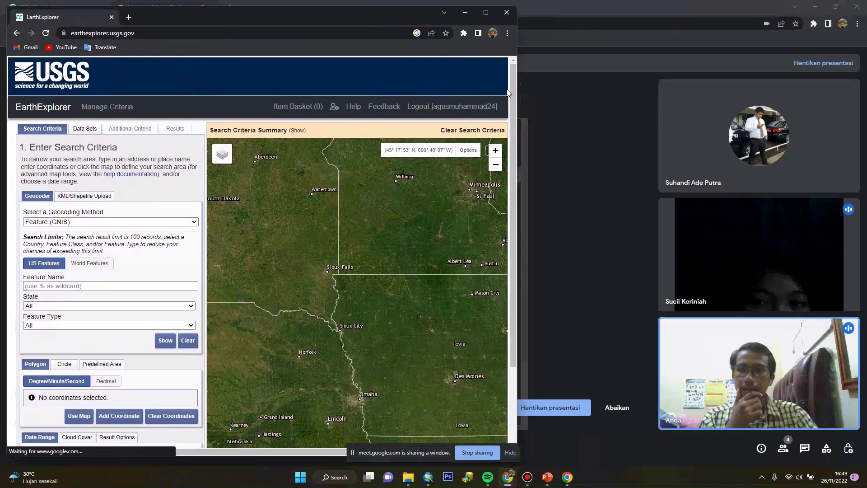
left_click_drag(517, 107, 649, 107)
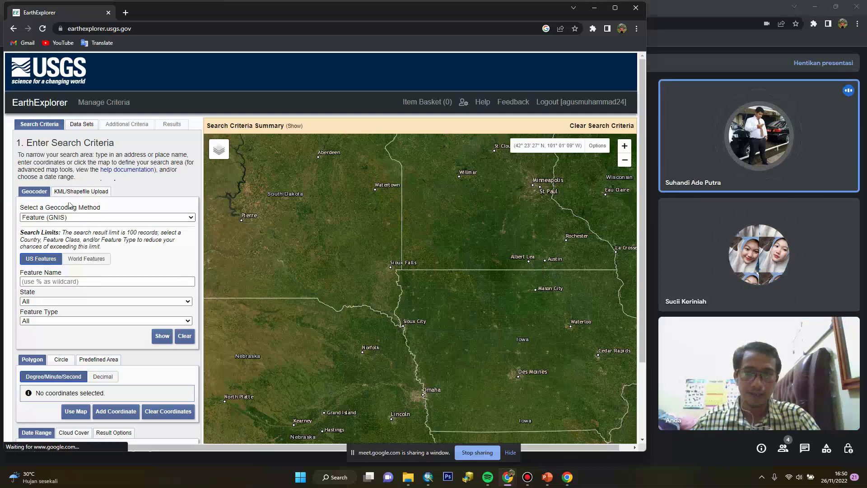
left_click(98, 192)
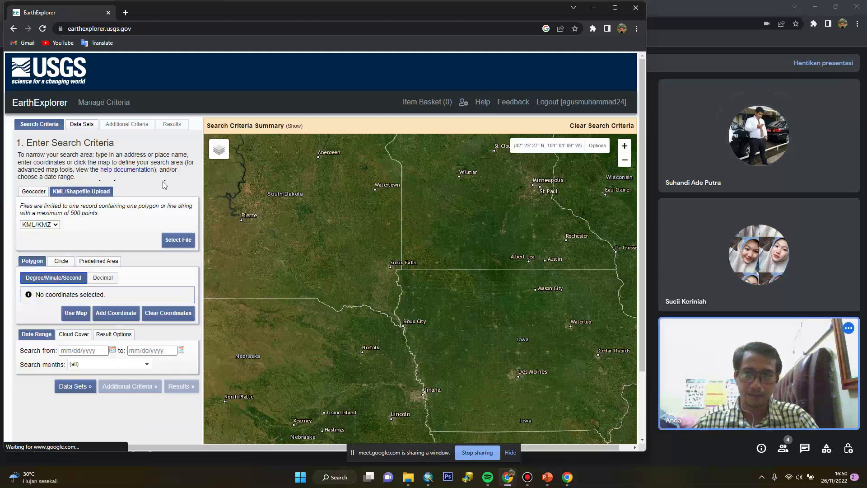
left_click(178, 239)
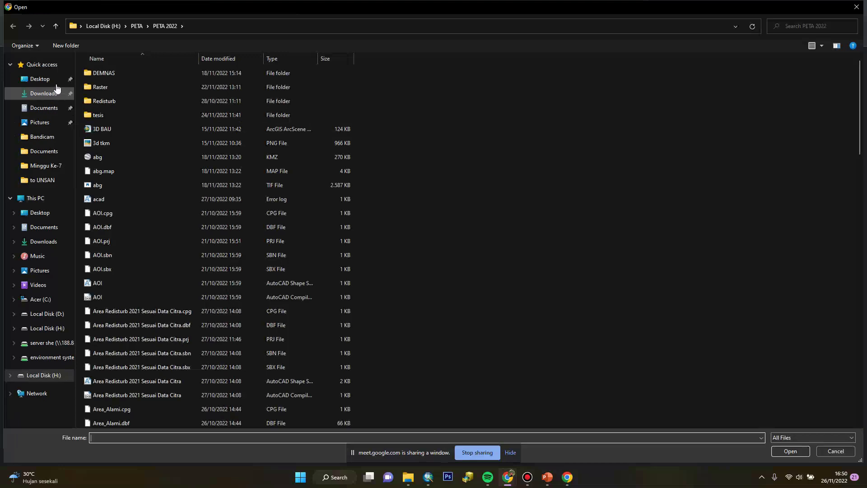
left_click(51, 116)
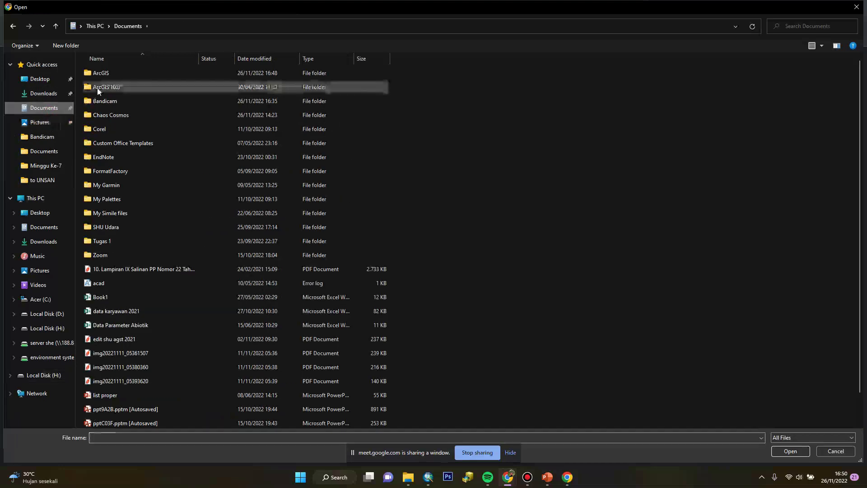
double_click(88, 78)
left_click(123, 101)
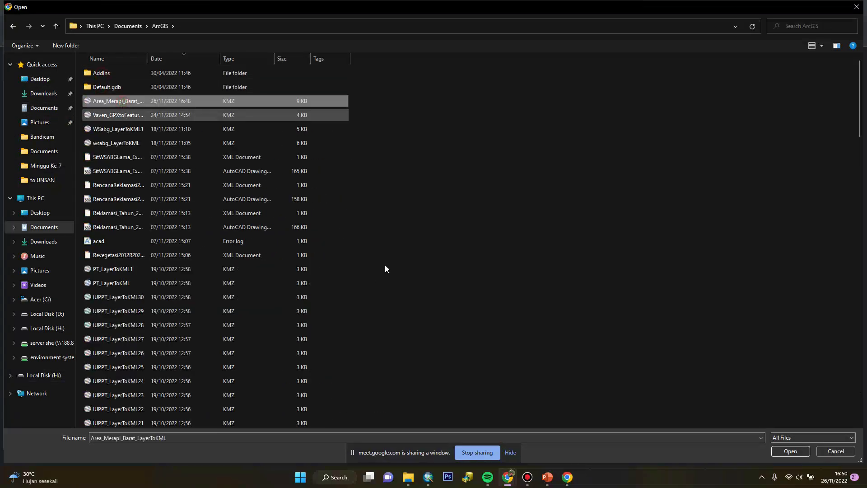
left_click(777, 451)
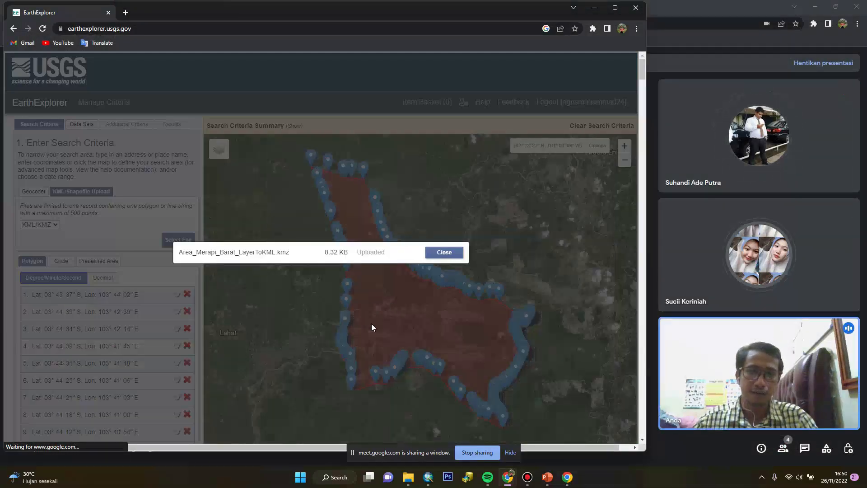
left_click(444, 252)
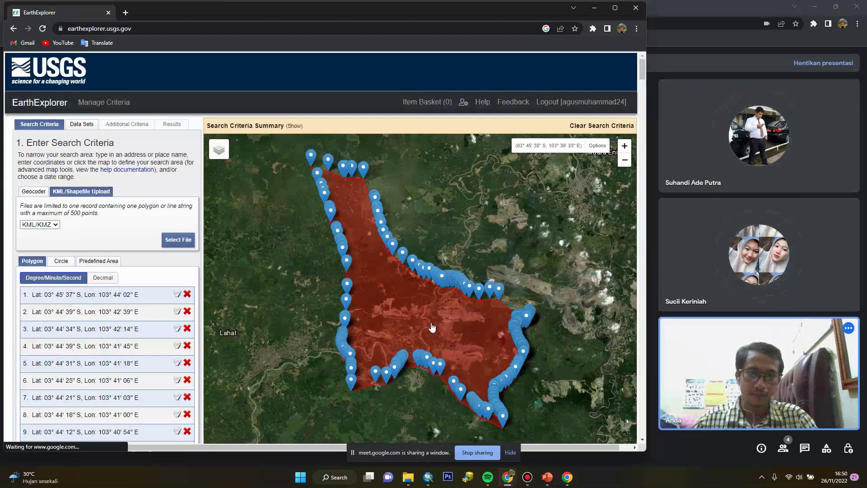
Examine the uploaded Merapi Barat polygon on the map and go through its list of coordinates
scroll(420, 333, "up", 2)
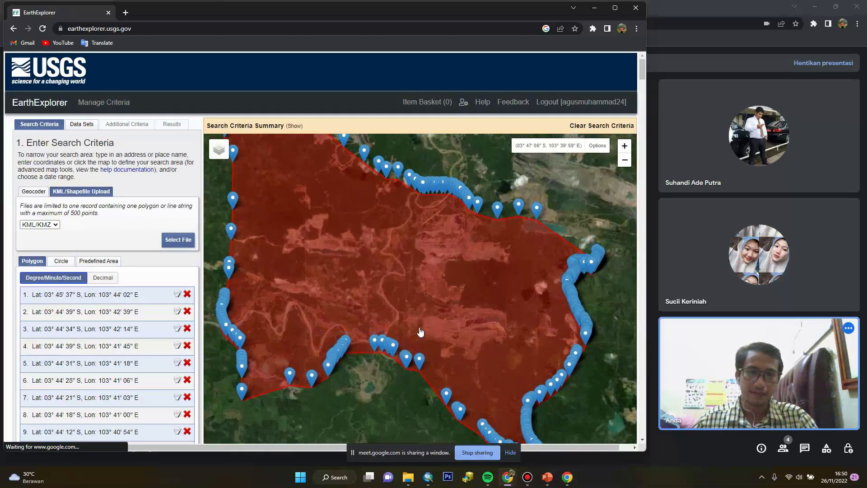
scroll(420, 333, "down", 3)
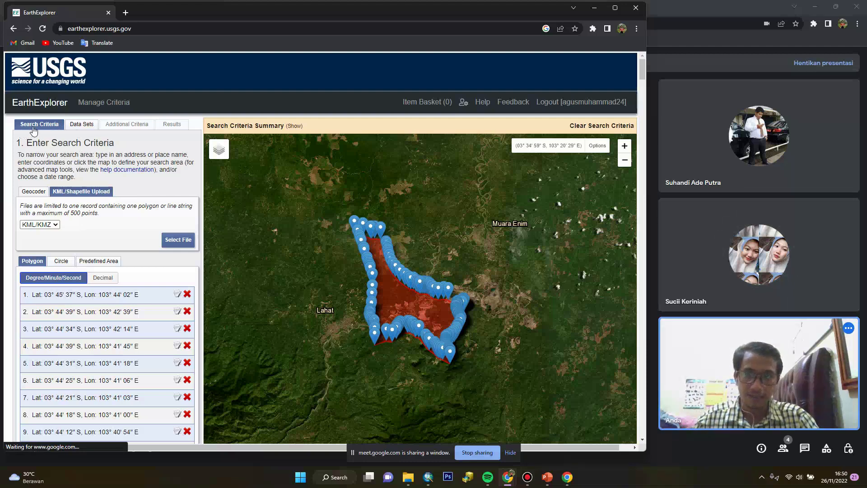
scroll(87, 194, "down", 20)
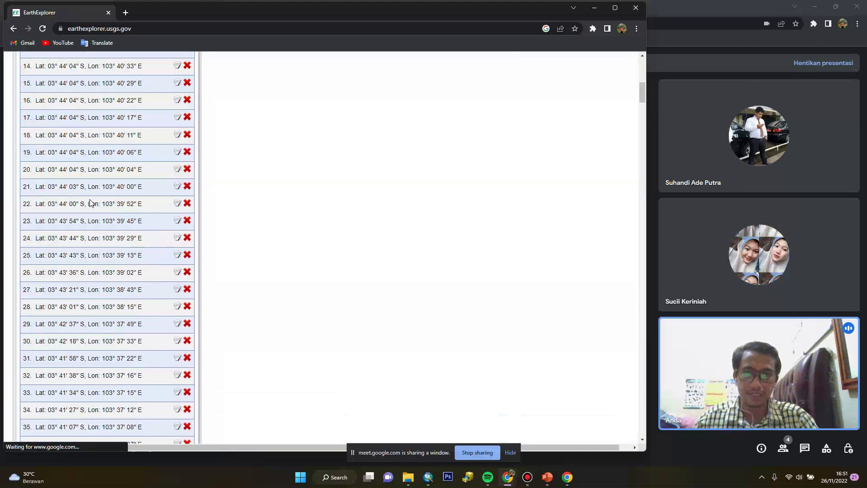
scroll(163, 296, "down", 20)
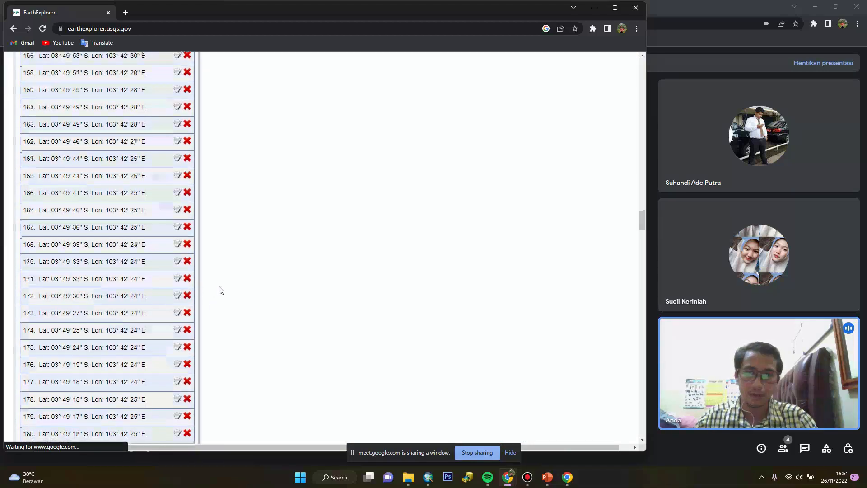
scroll(356, 422, "down", 20)
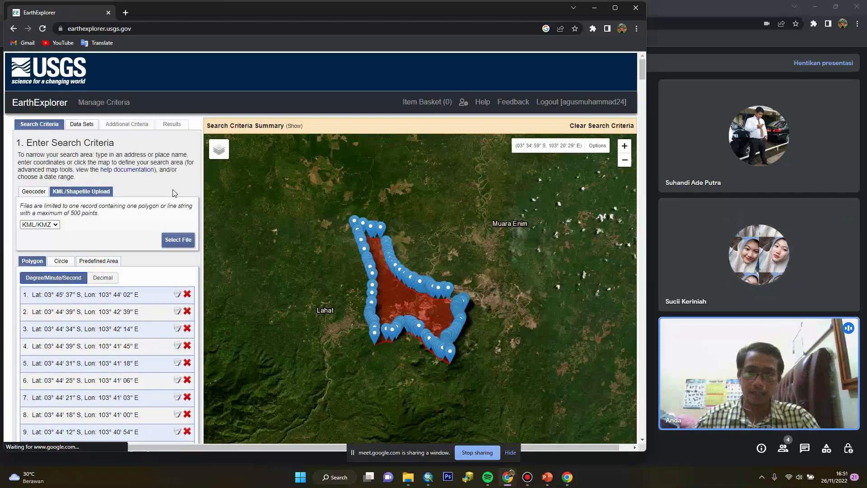
Select the Landsat 8-9 OLI/TIRS C2 L2 data set from Landsat Collection 2 Level-2
left_click(86, 128)
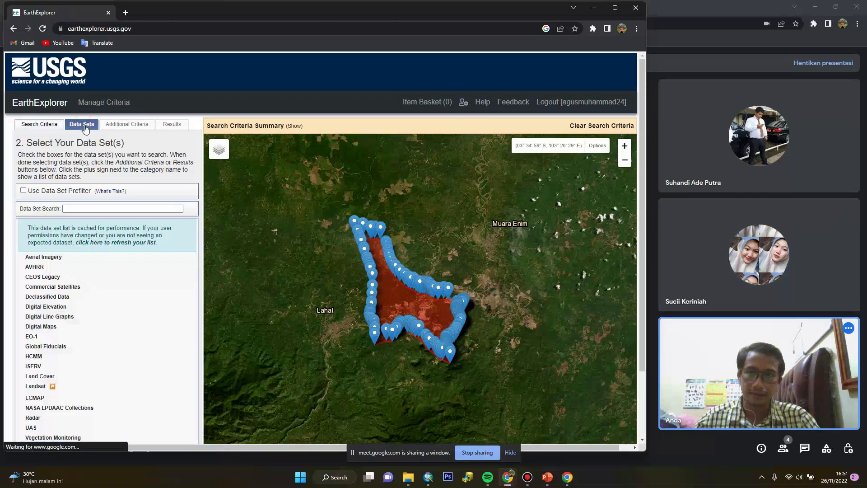
scroll(93, 251, "down", 3)
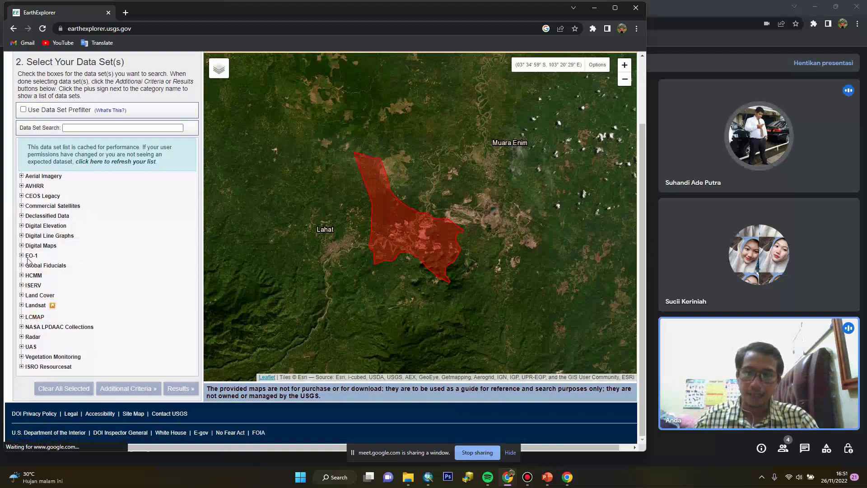
left_click(22, 306)
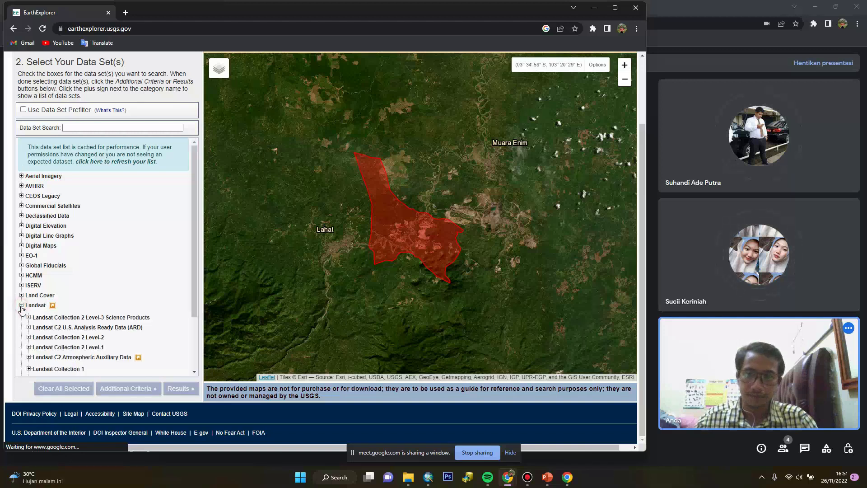
scroll(68, 316, "down", 1)
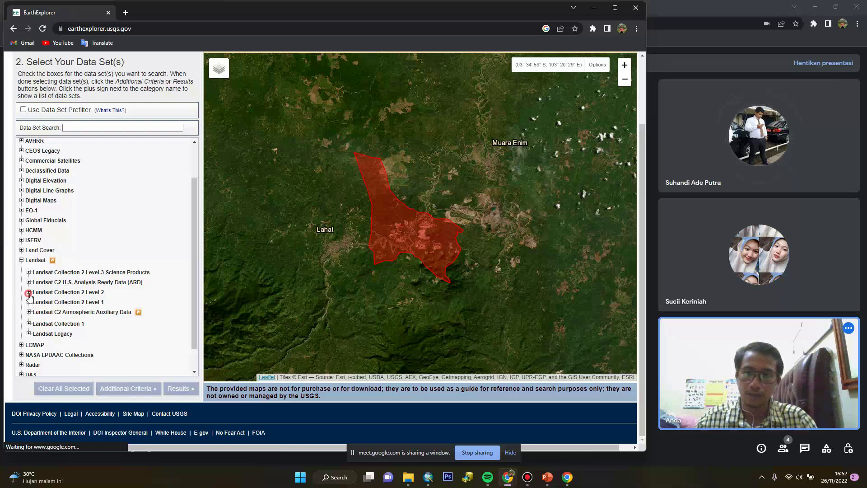
left_click(29, 292)
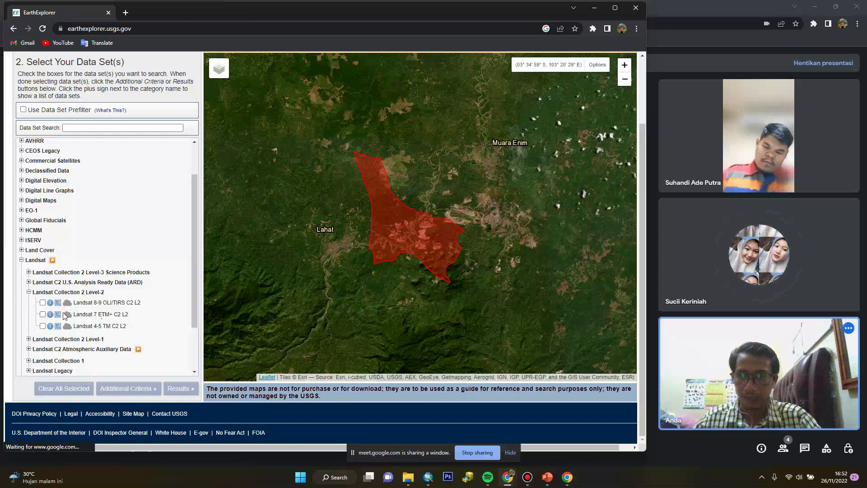
left_click(43, 302)
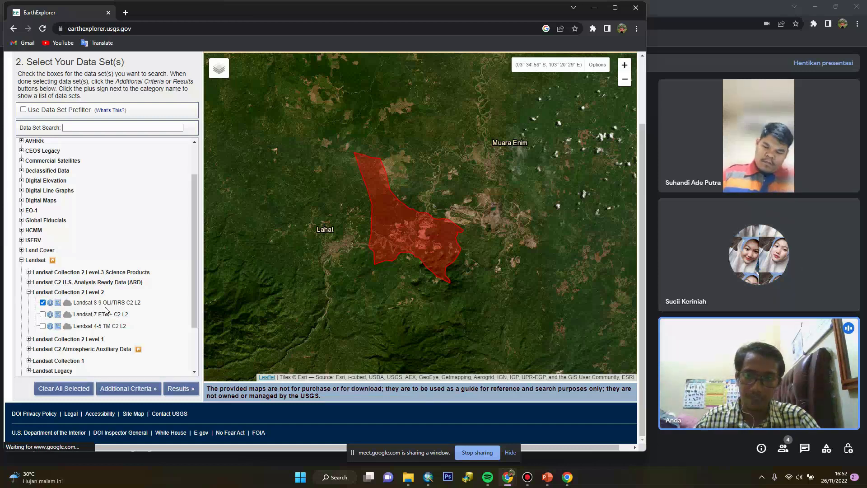
Restrict the additional criteria to Satellite 8 for the Landsat 8-9 OLI/TIRS C2 L2 data set
scroll(99, 280, "up", 4)
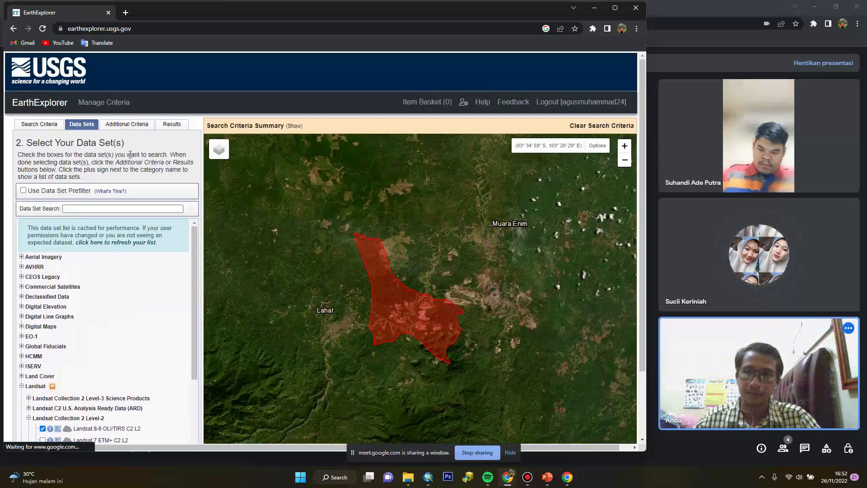
left_click(128, 127)
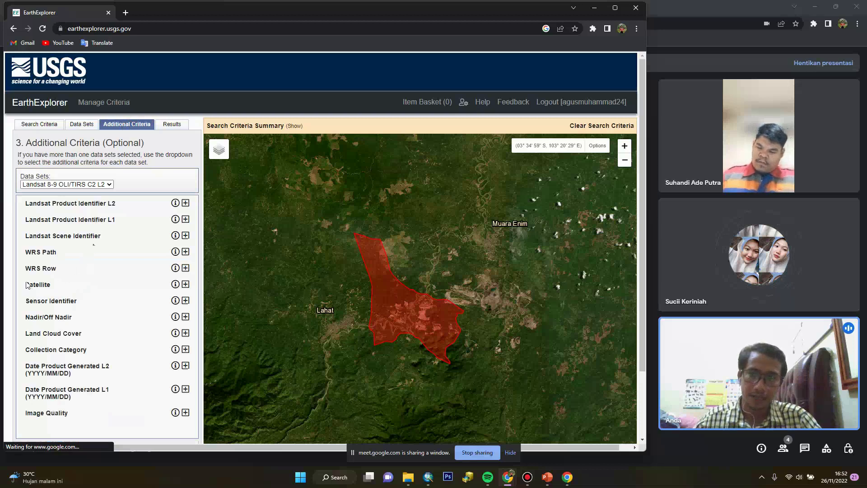
left_click(185, 284)
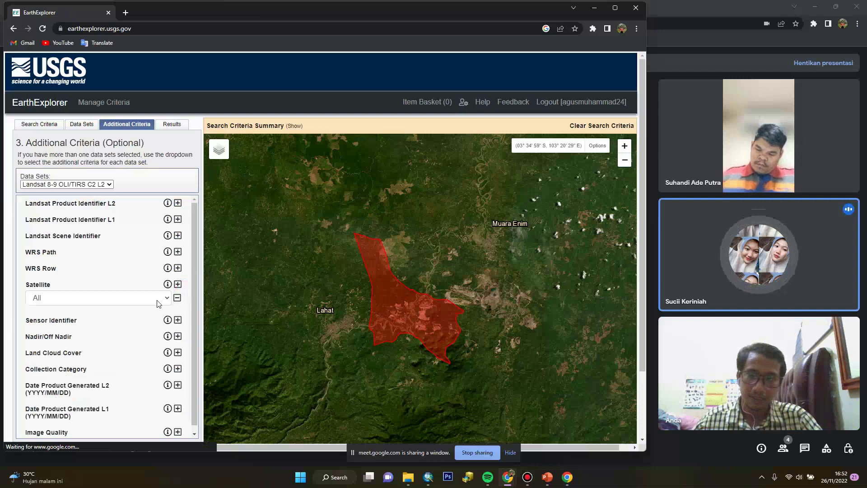
left_click(156, 300)
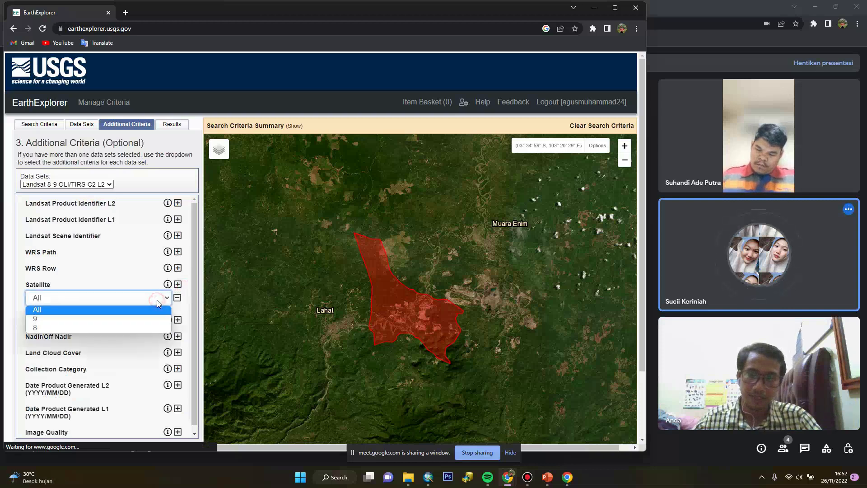
left_click(48, 319)
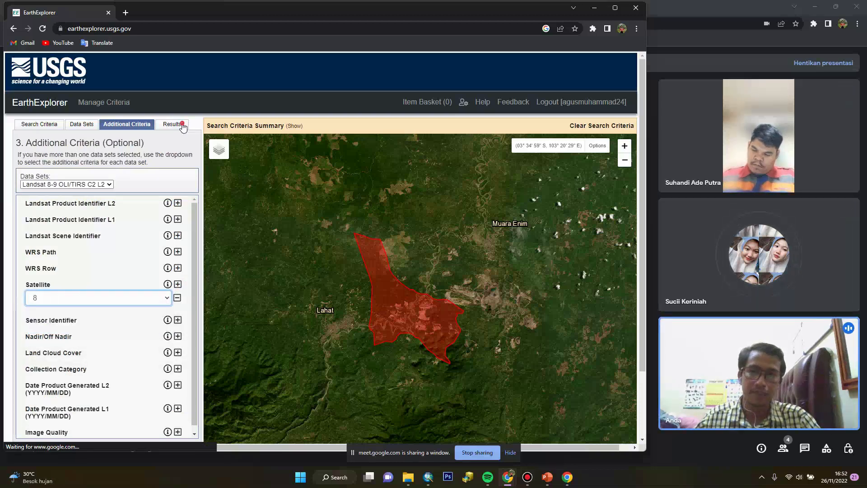
Open the search results and show the footprints of the two 2022/11/11 scenes on the map
left_click(179, 124)
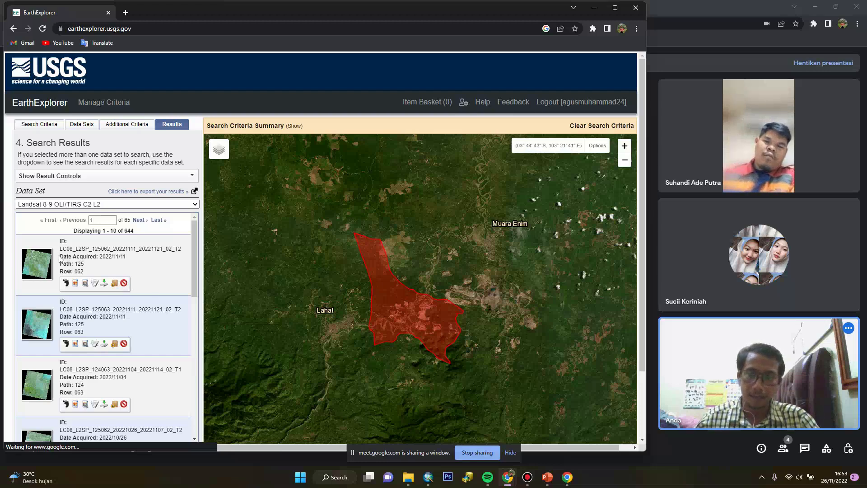
scroll(56, 265, "down", 2)
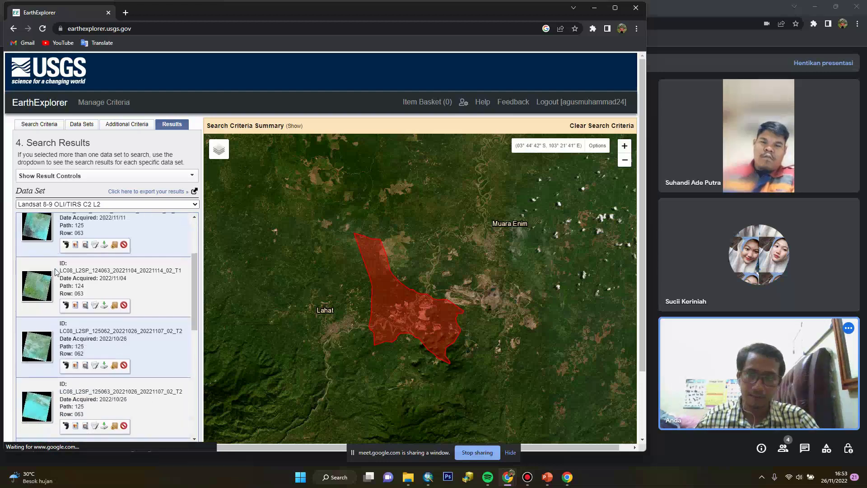
scroll(72, 362, "up", 2)
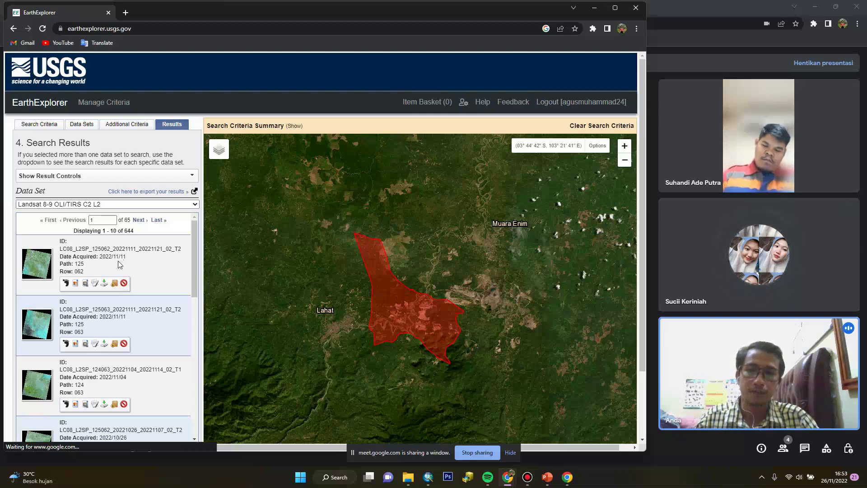
left_click(66, 283)
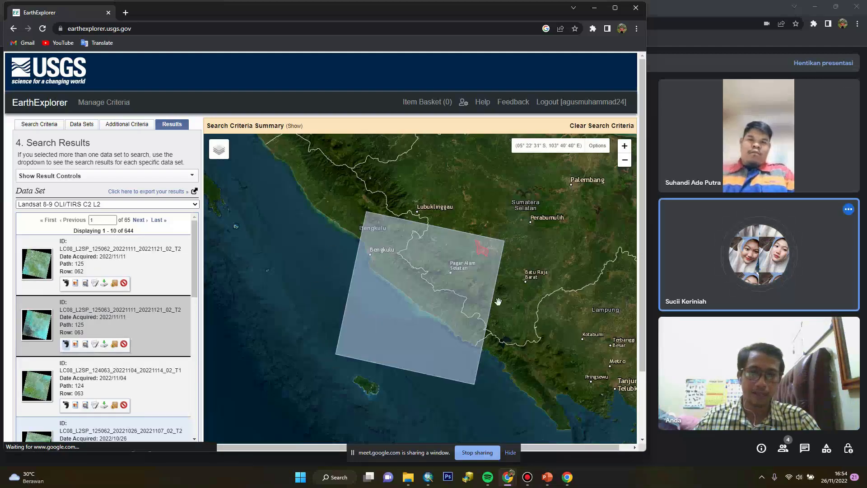
Examine the downloadable band files in the Level-2 Product Bundle of scene LC08_L2SP_125063_20221111_20221121_02_T2, and close the product list
left_click(104, 345)
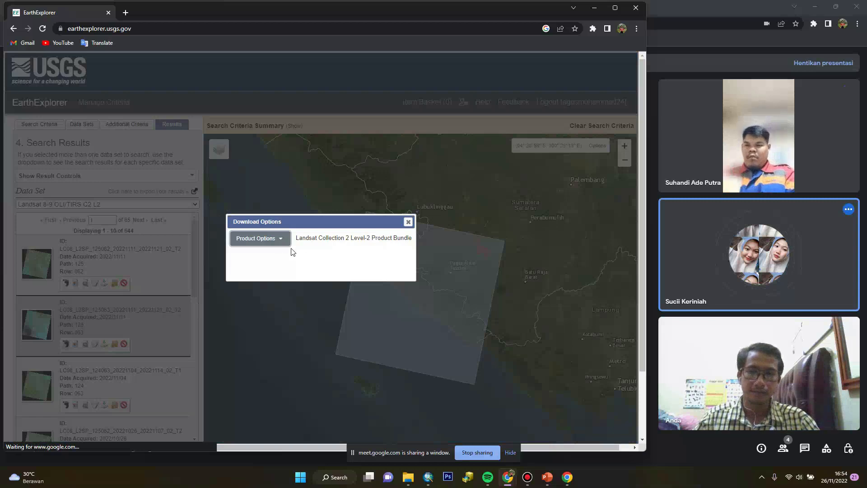
left_click(277, 240)
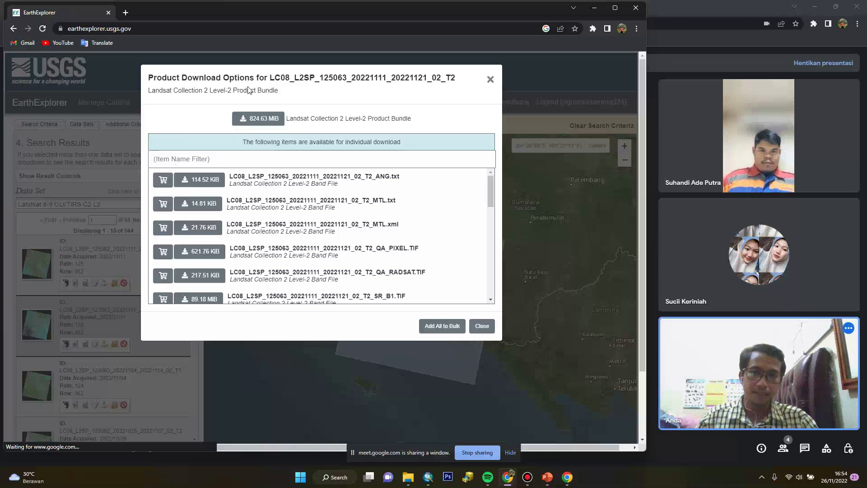
scroll(244, 205, "down", 3)
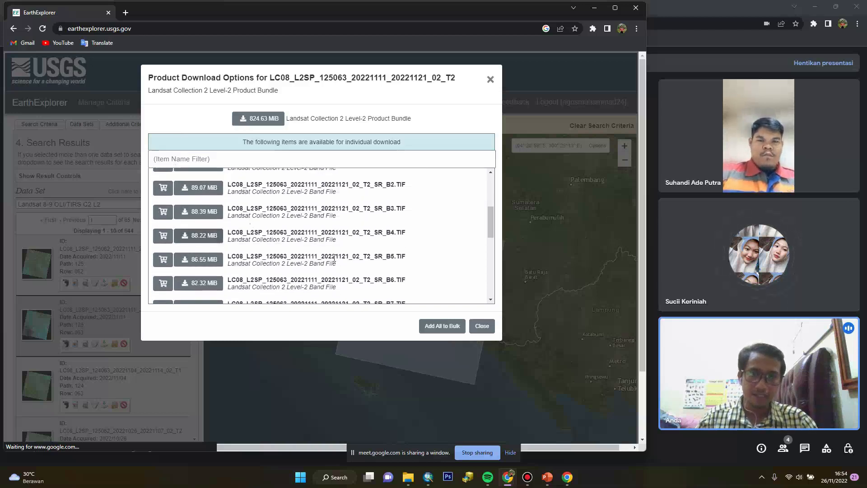
scroll(334, 258, "up", 3)
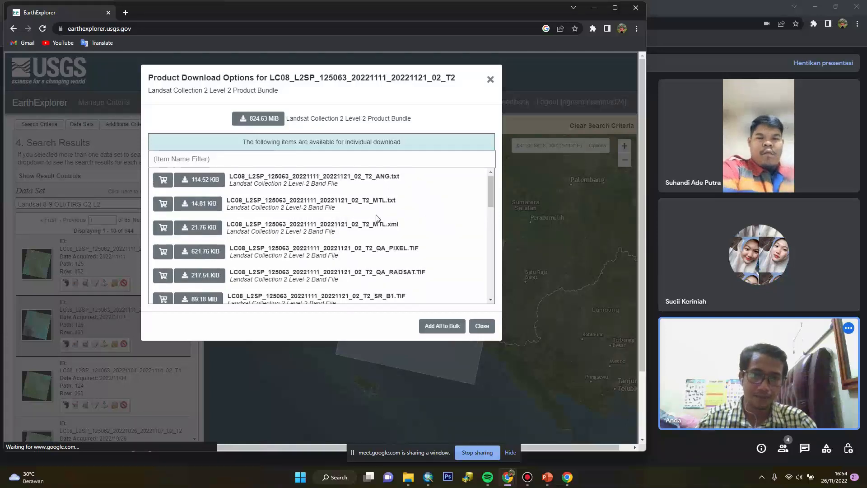
scroll(377, 226, "down", 2)
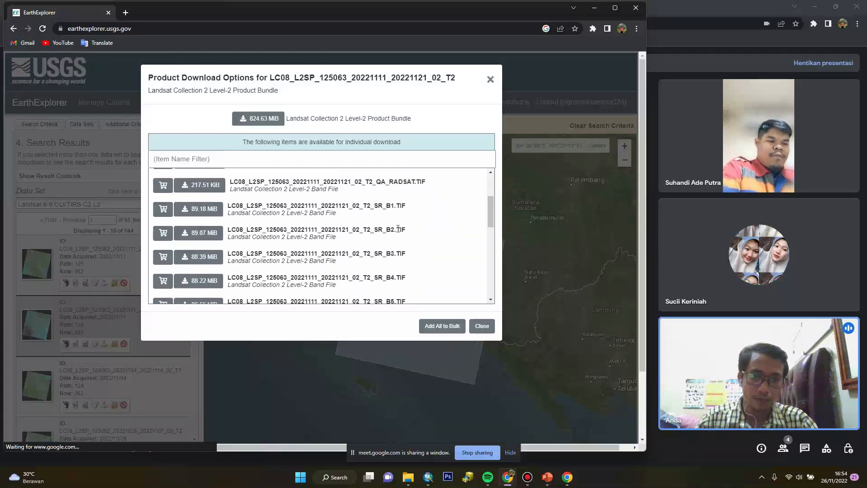
scroll(404, 281, "down", 2)
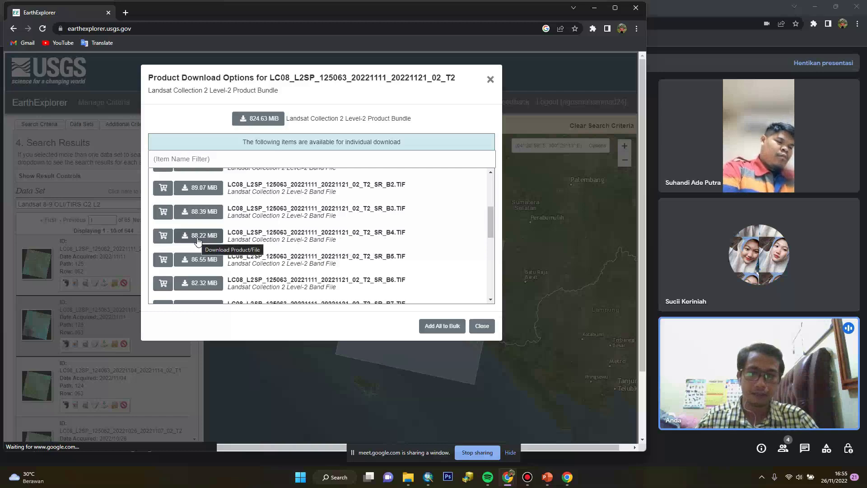
scroll(216, 246, "down", 5)
left_click(475, 326)
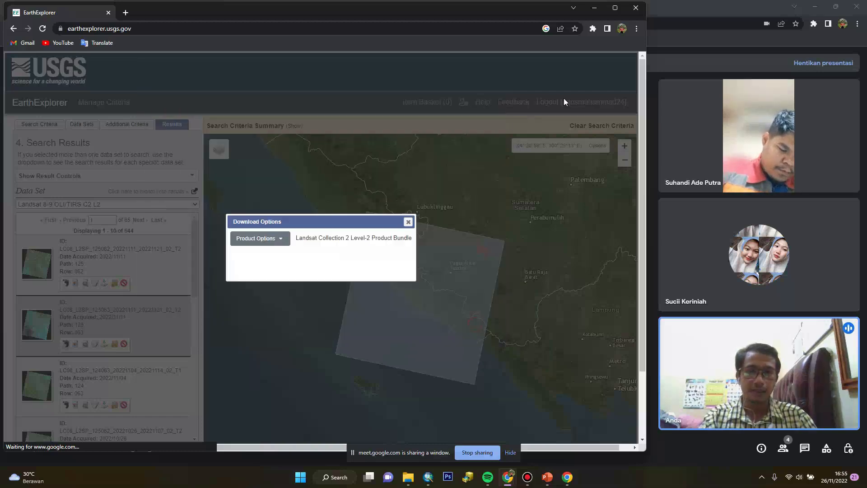
Close the scene's download options and locate the downloaded B4 and B5 band files in the H:\PETA\PETA 2022\Raster folder
left_click(409, 223)
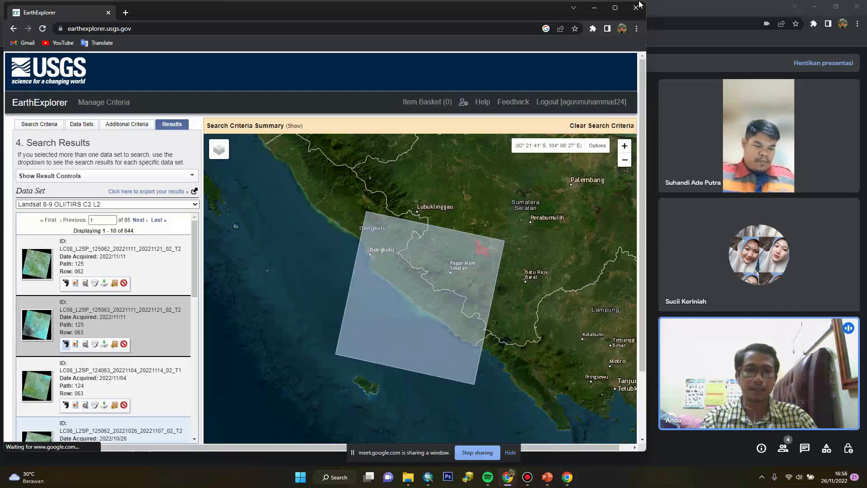
left_click(600, 12)
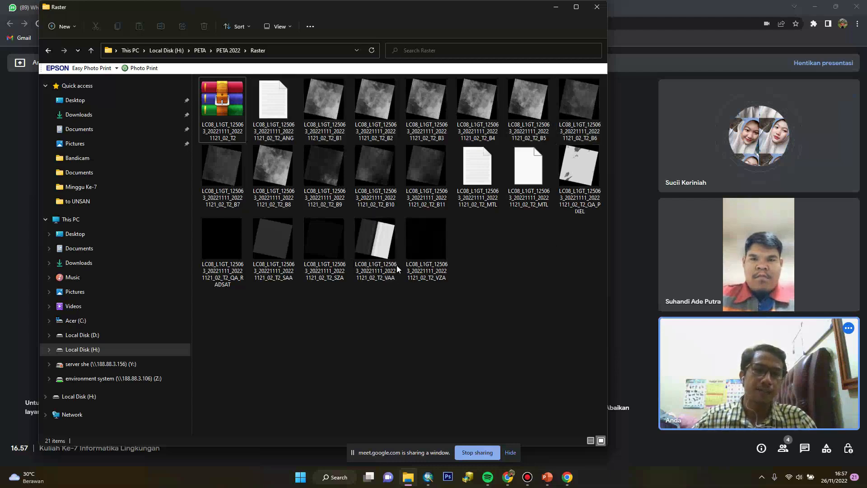
left_click(548, 138)
left_click(477, 138)
Switch to ArcMap and remove the layer listed below Area_Merapi_Barat from the map
key("alt+Tab")
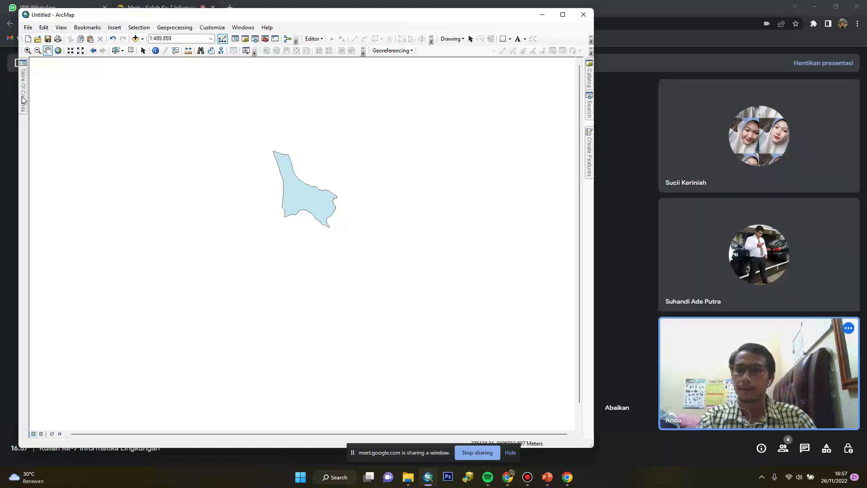
mouse_move(26, 100)
left_click(77, 106)
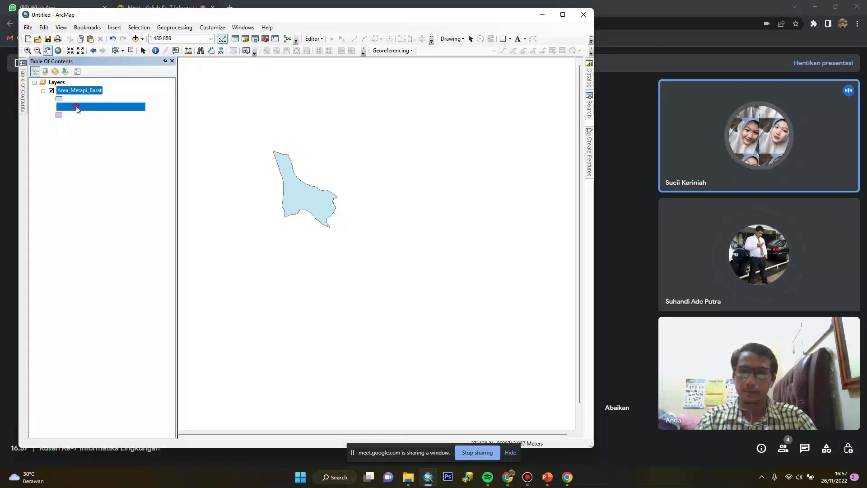
right_click(76, 107)
left_click(90, 126)
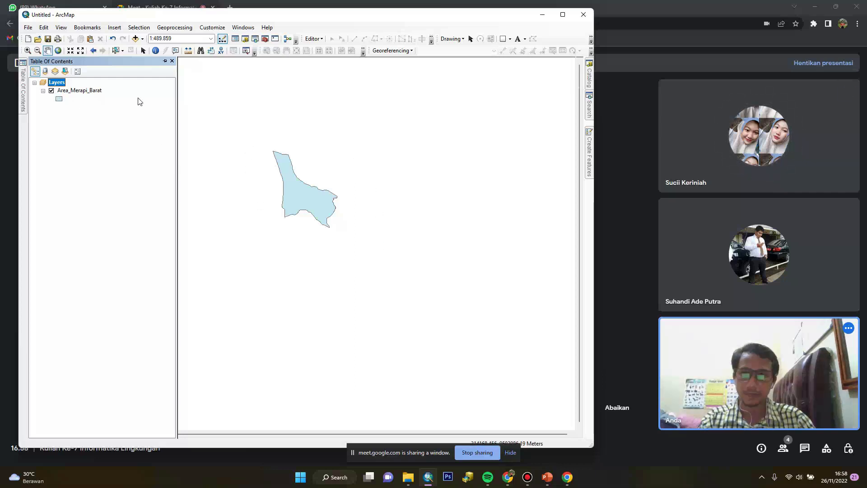
Add the rasters LC08_L1GT_125063_20221111_20221121_02_T2_B4.TIF and B5.TIF from H:\PETA\PETA 2022\Raster to the map
left_click(135, 39)
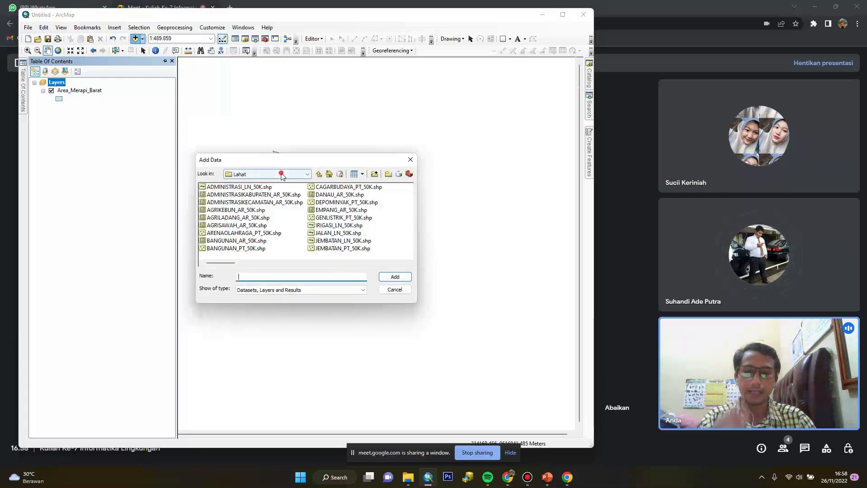
left_click(281, 175)
left_click(267, 222)
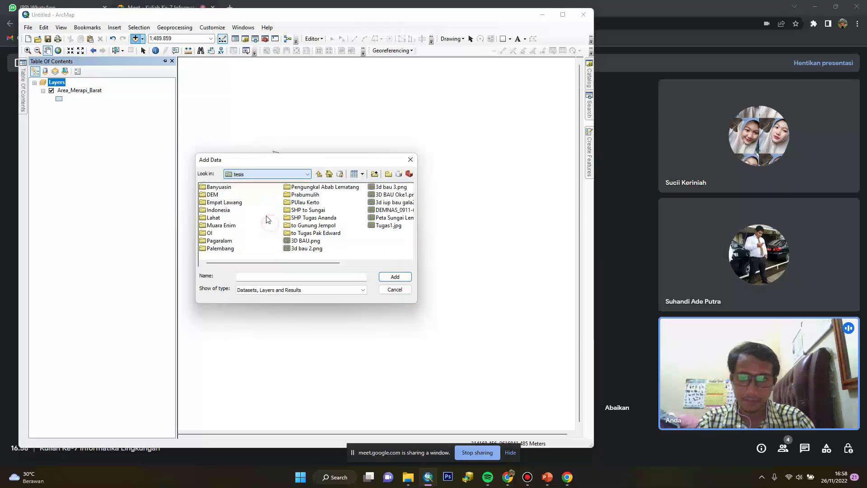
left_click(294, 175)
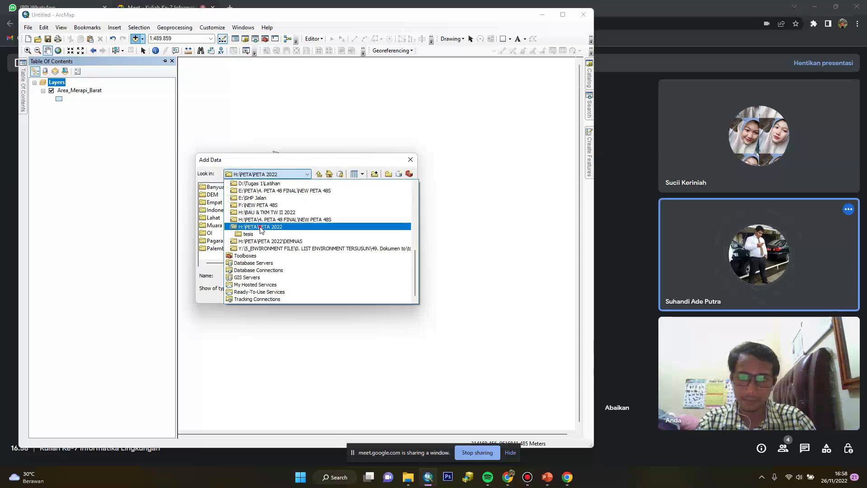
left_click(261, 226)
double_click(213, 195)
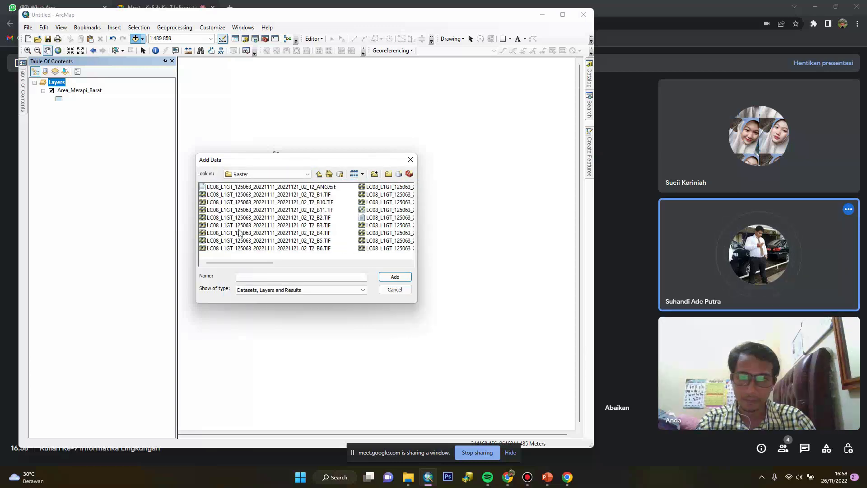
left_click(320, 234)
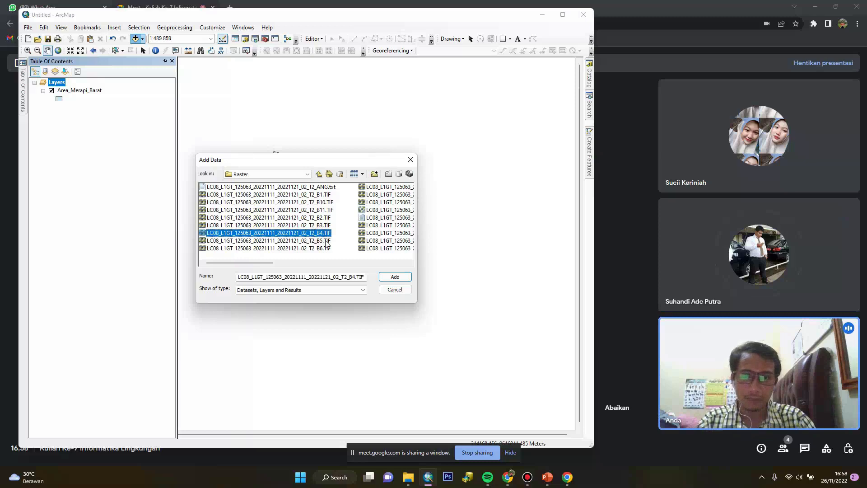
left_click(324, 241, "shift")
left_click(395, 277)
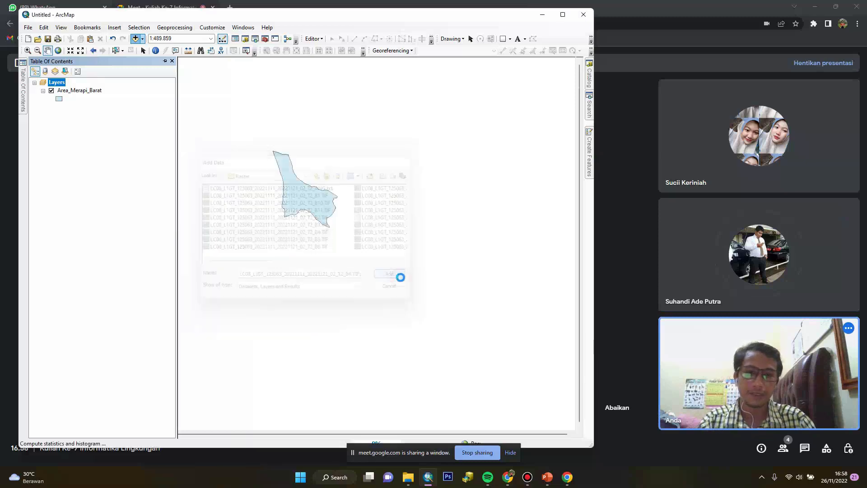
scroll(384, 258, "up", 4)
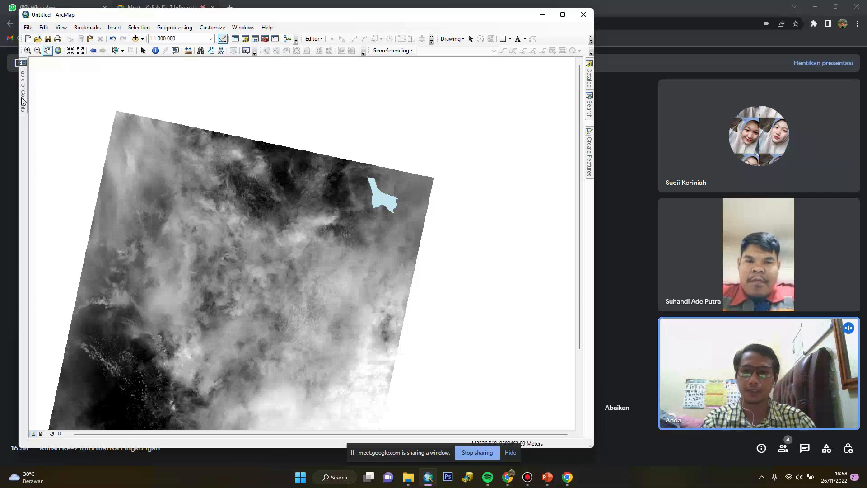
Open the attribute table of Area_Merapi_Barat and select the MERAPI BARAT record
mouse_move(22, 100)
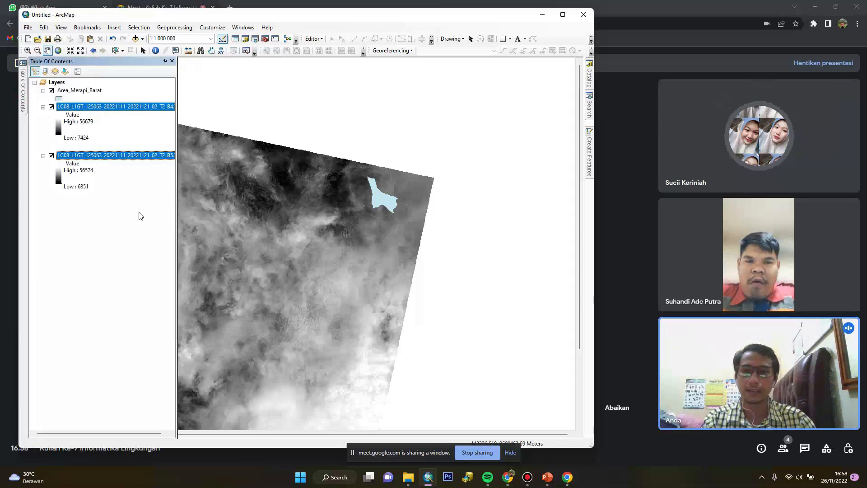
left_click(77, 91)
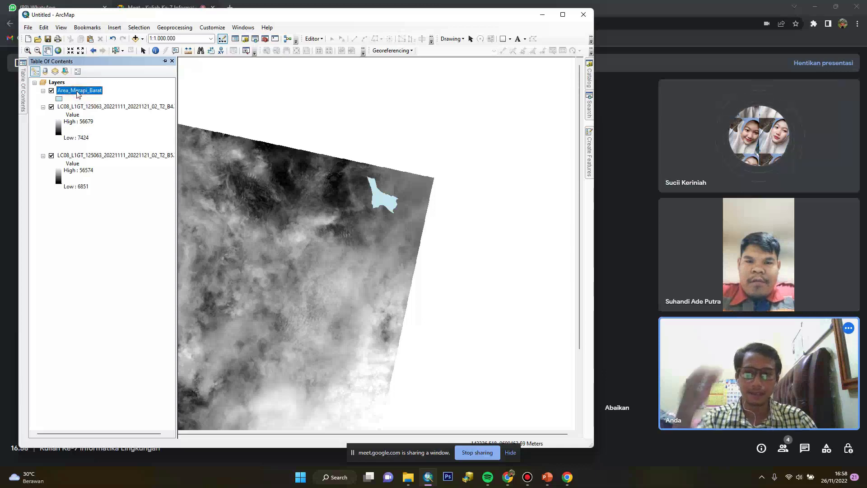
right_click(78, 93)
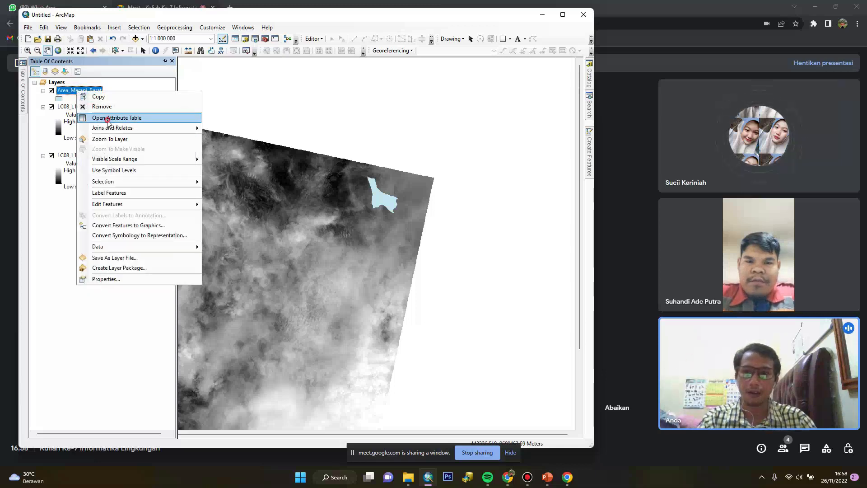
left_click(107, 119)
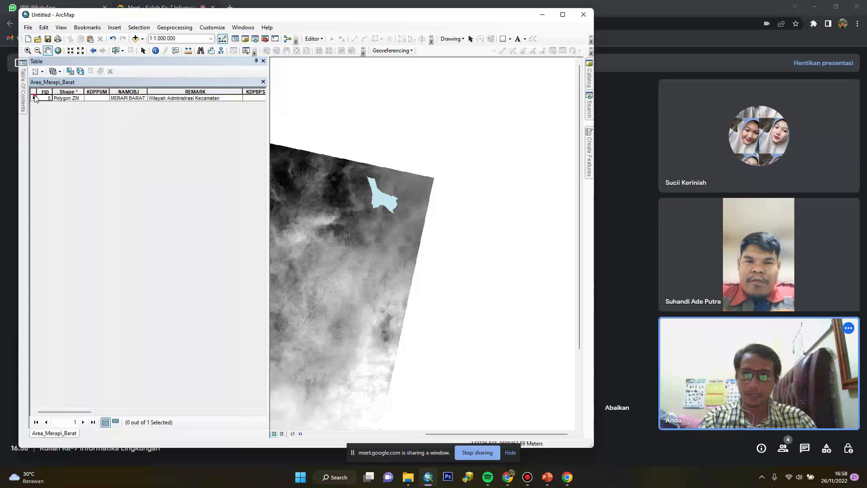
left_click(33, 98)
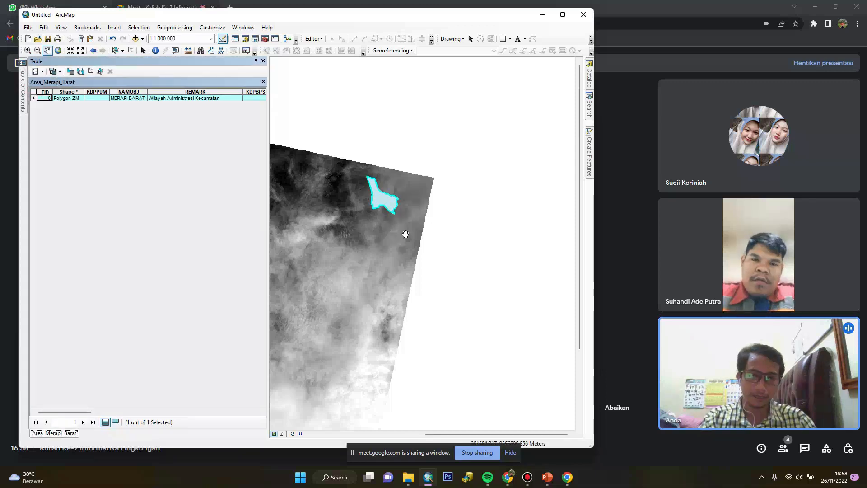
Clip both the B4 and B5 rasters to the selected Merapi Barat polygon using Image Analysis
left_click(243, 27)
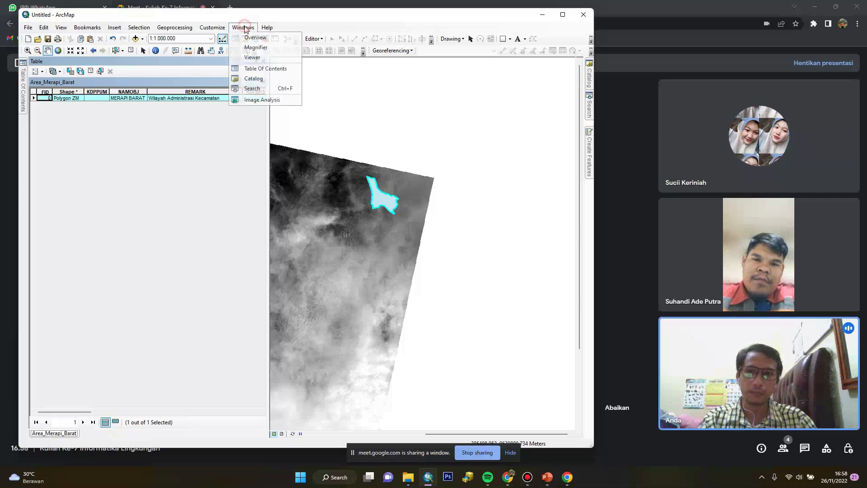
left_click(270, 101)
left_click(569, 159)
left_click(569, 166, "shift")
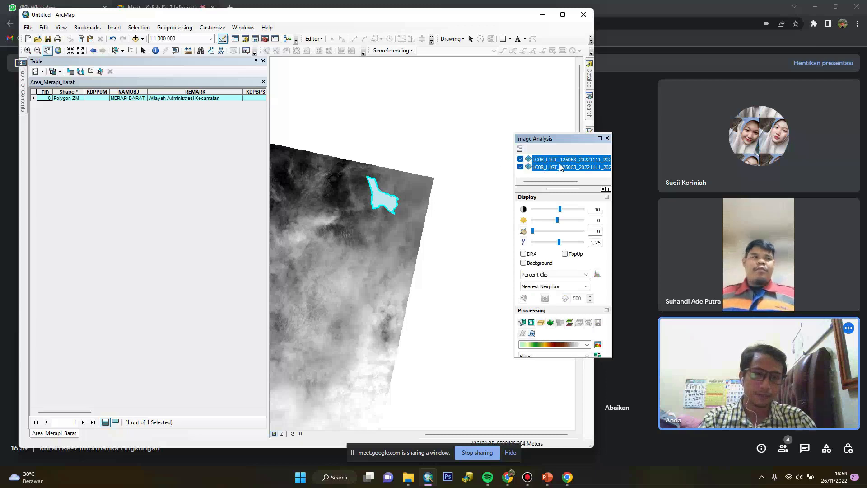
left_click_drag(570, 139, 491, 130)
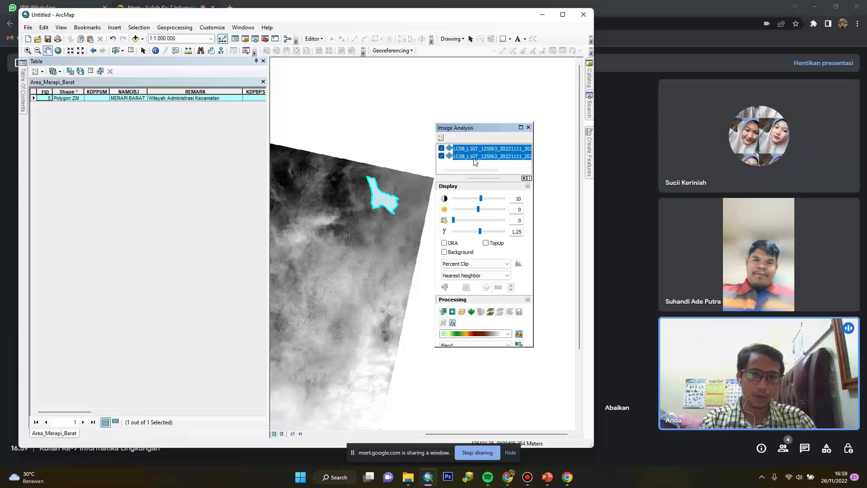
left_click(443, 311)
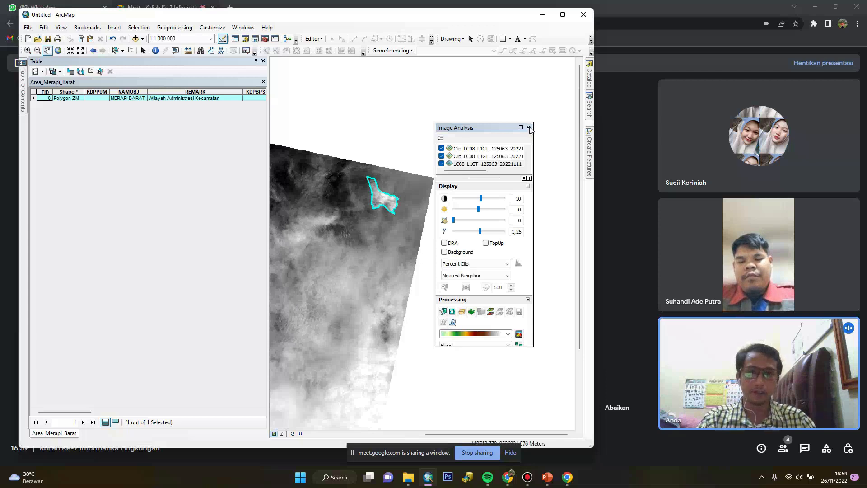
left_click(527, 127)
Remove the original unclipped B4 and B5 raster layers from the map
left_click(20, 95)
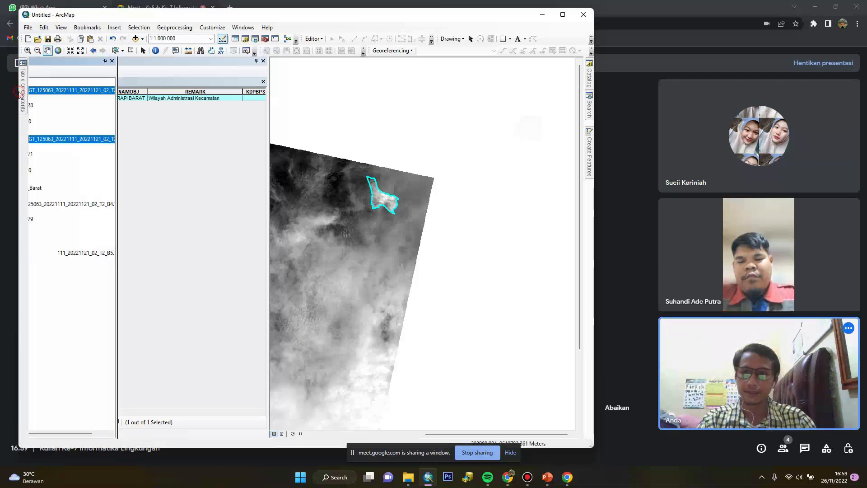
left_click(86, 204)
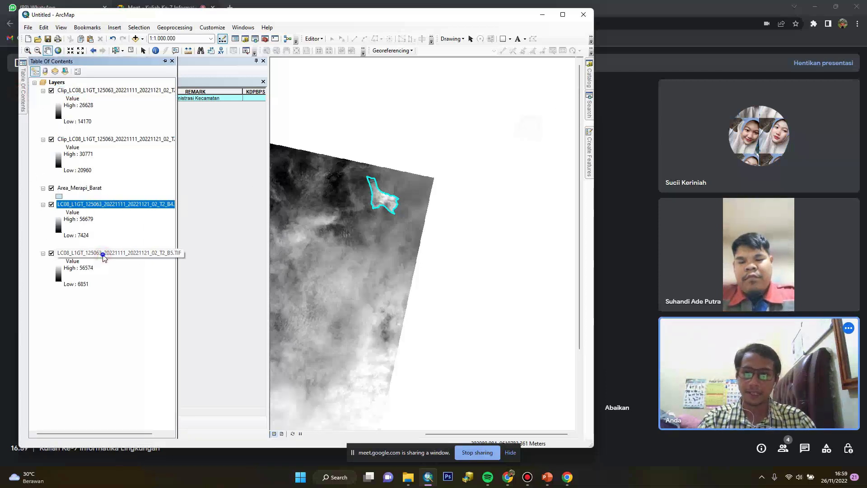
right_click(103, 255)
left_click(116, 270)
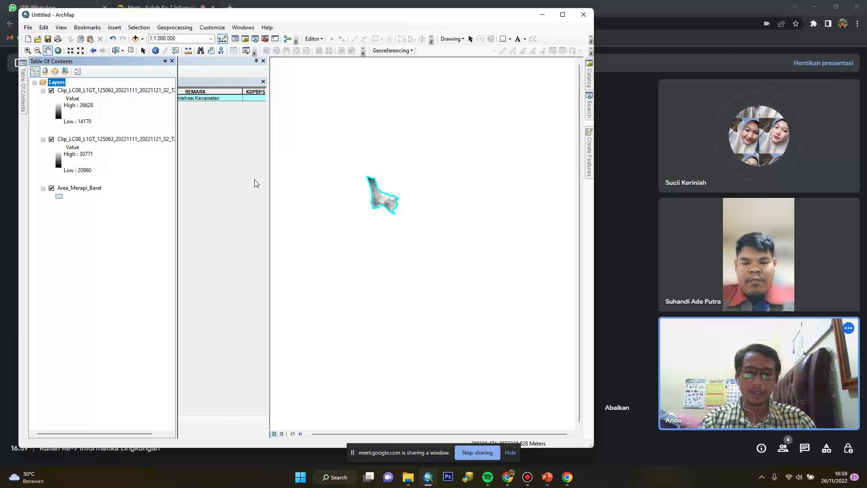
left_click(135, 90)
left_click(98, 192)
left_click(118, 229)
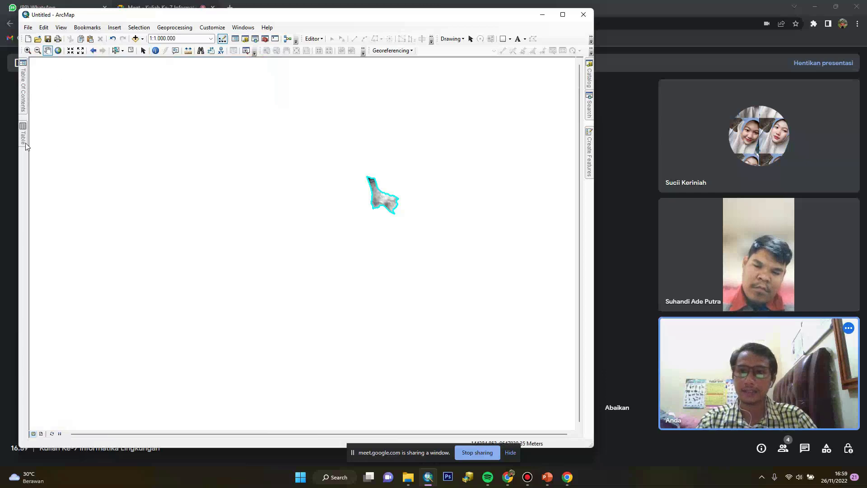
Compute the NDVI from the two clipped B4 and B5 rasters using Image Analysis
left_click(246, 28)
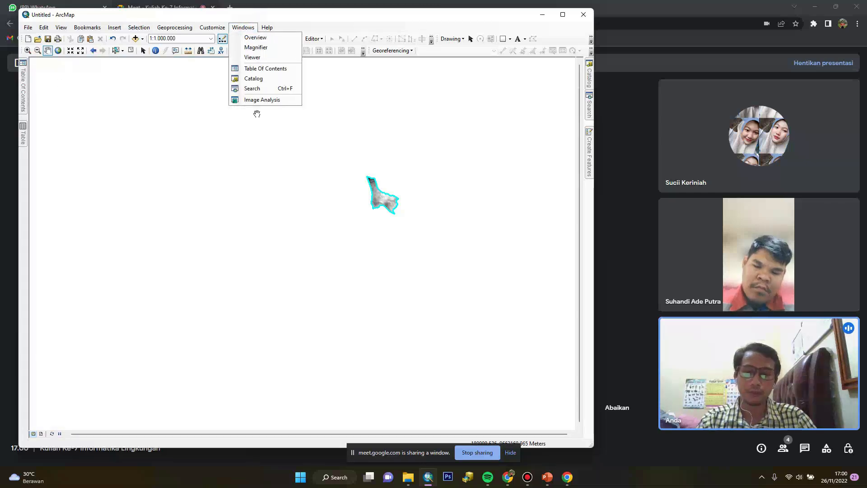
left_click(261, 100)
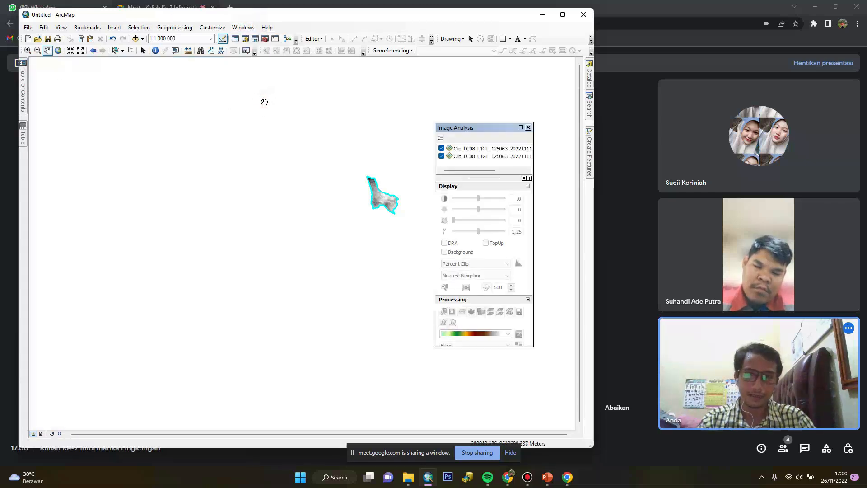
left_click(461, 149)
left_click(462, 156, "shift")
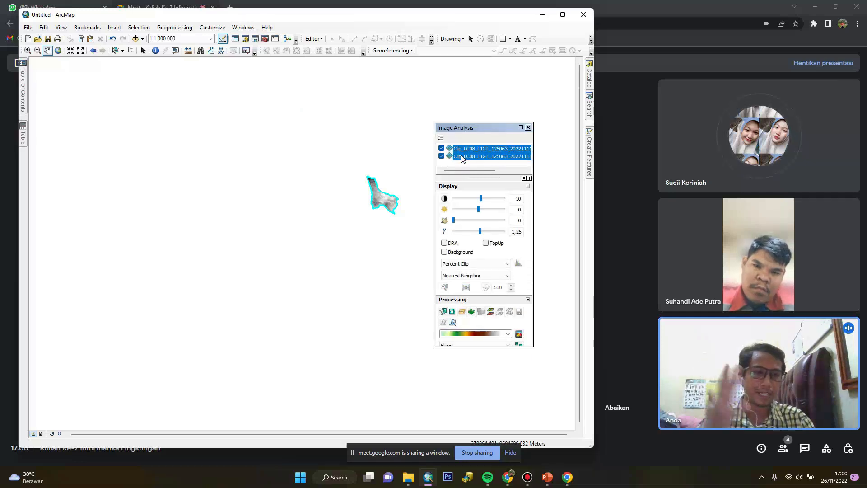
left_click(472, 313)
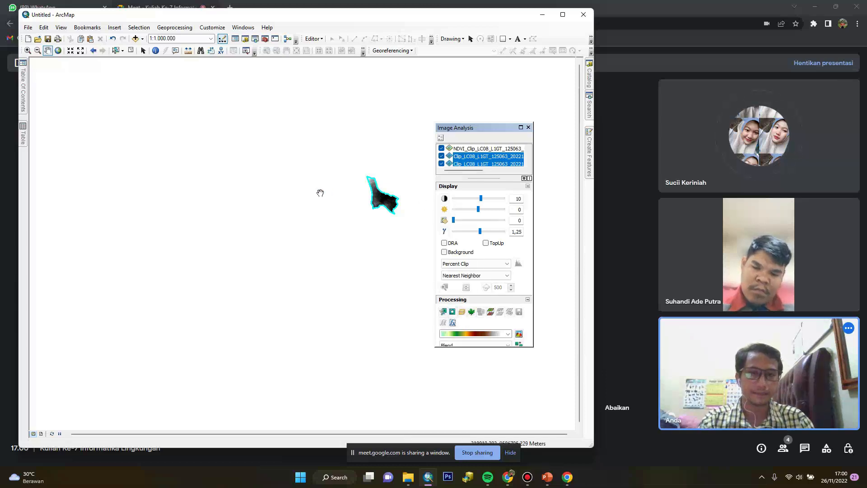
left_click(528, 127)
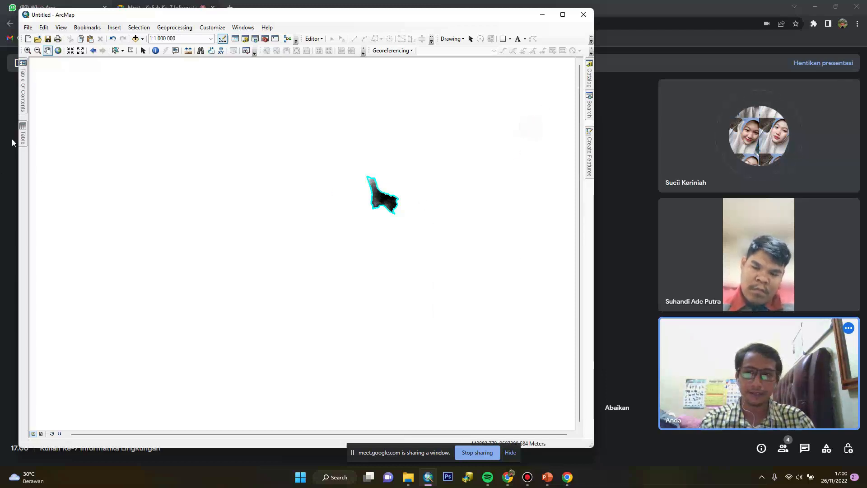
Remove the two clipped B4 and B5 band layers, keeping the NDVI raster and Area_Merapi_Barat
left_click(21, 95)
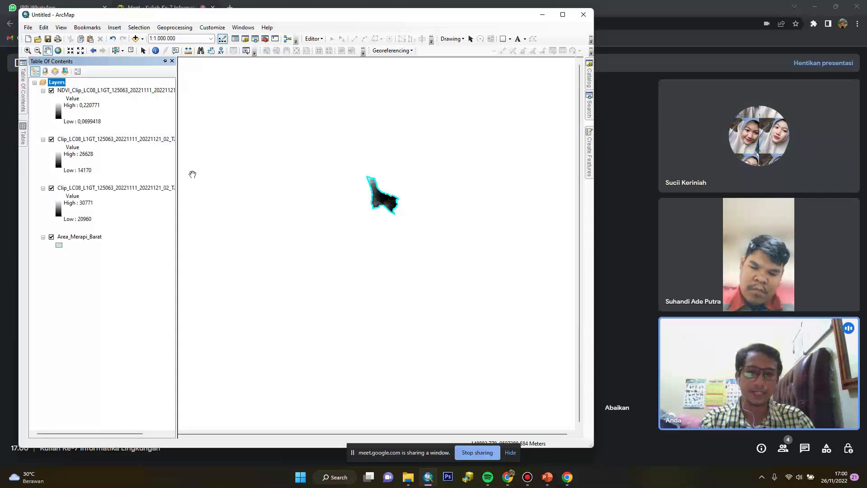
left_click(107, 140)
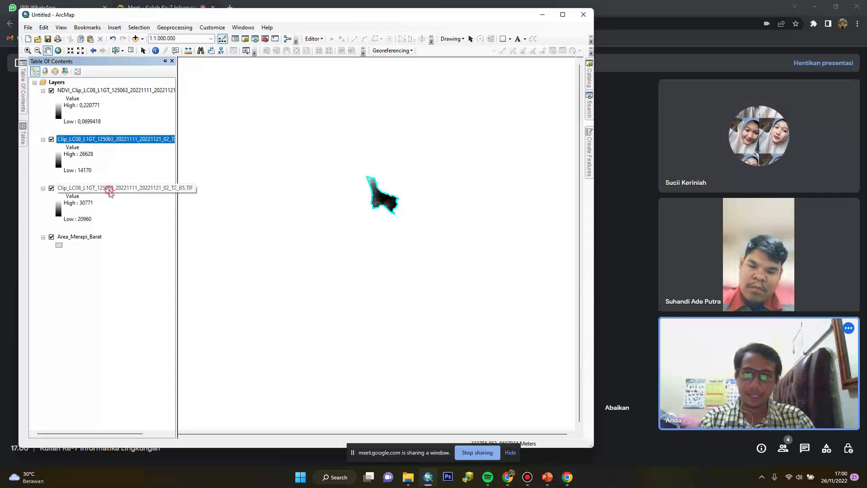
right_click(109, 190)
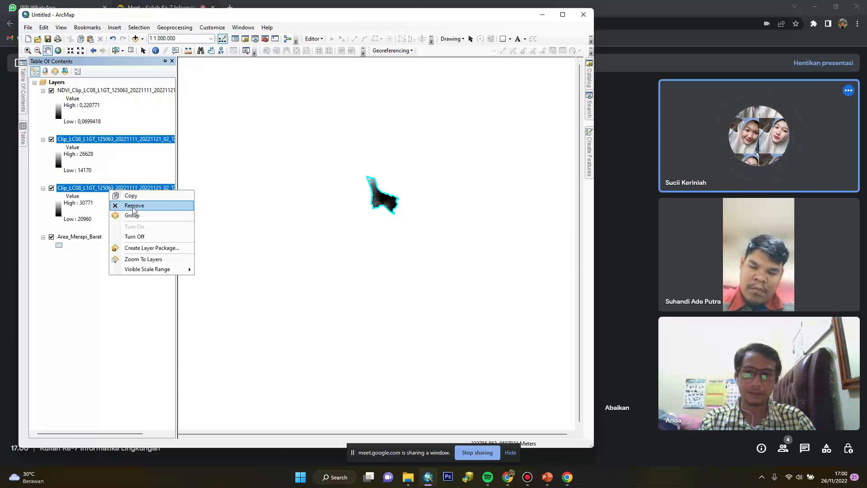
left_click(133, 206)
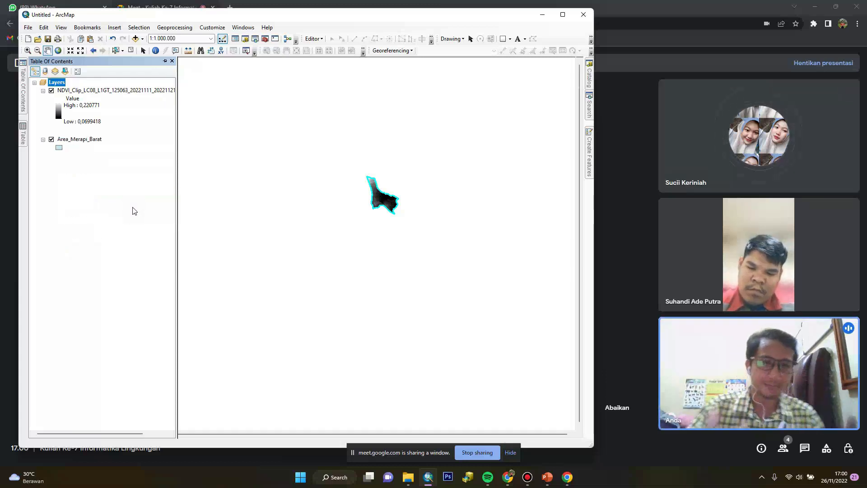
scroll(389, 204, "down", 2)
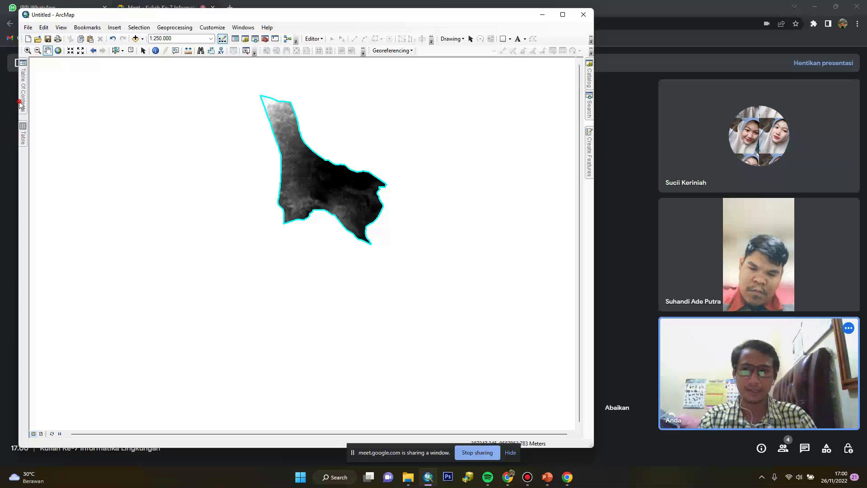
Symbolize the clipped NDVI raster with the stretched green-yellow-red color ramp in its layer properties
left_click(20, 104)
left_click(117, 90)
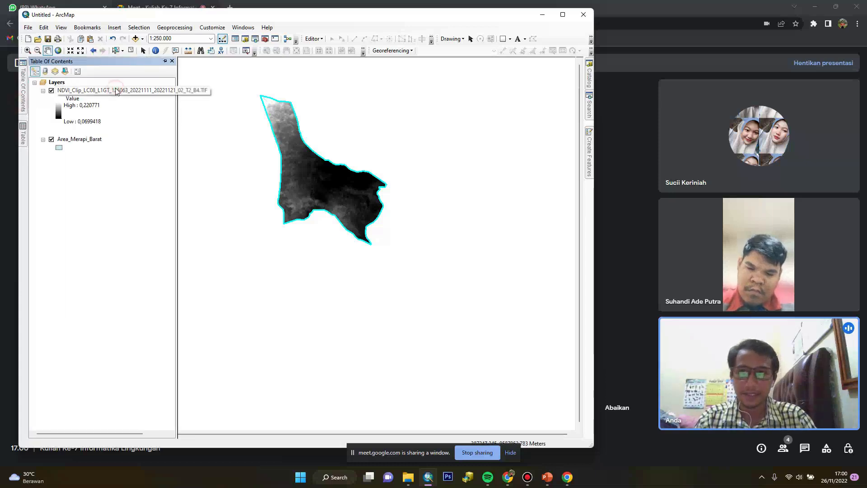
right_click(85, 90)
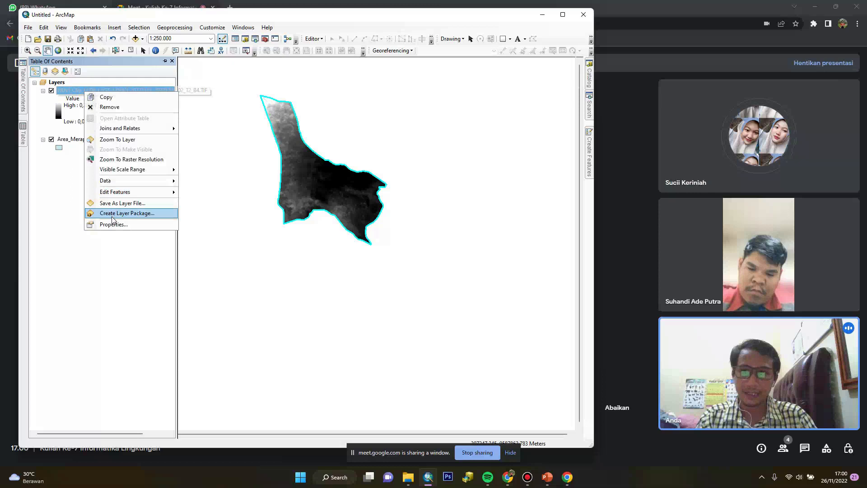
left_click(113, 224)
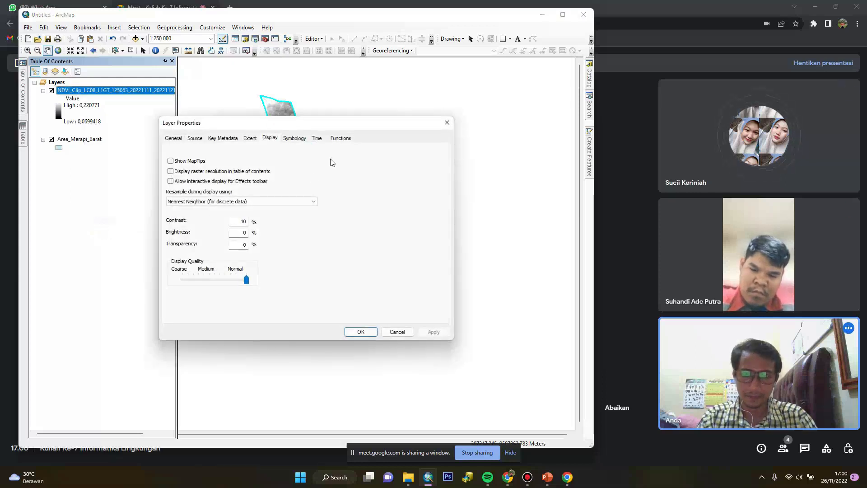
left_click(294, 138)
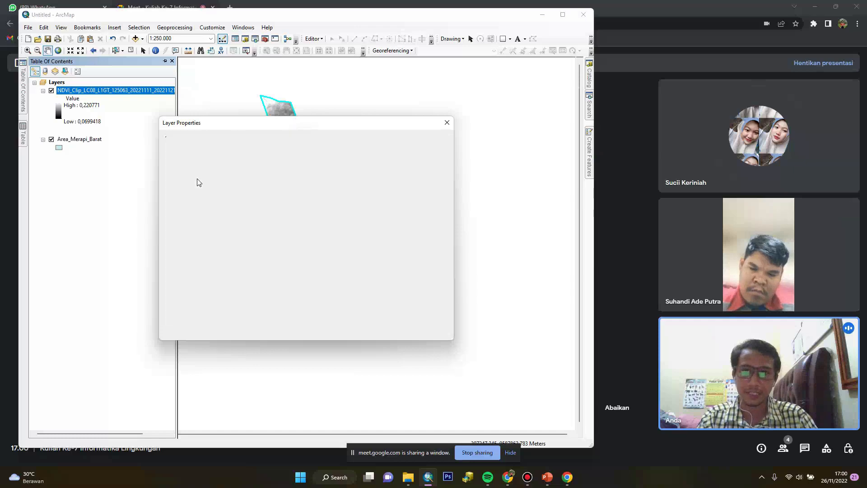
left_click(402, 228)
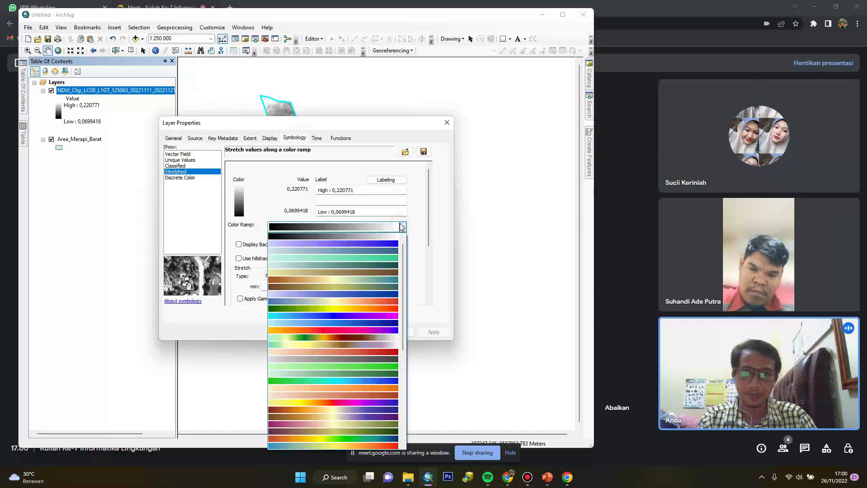
left_click(364, 307)
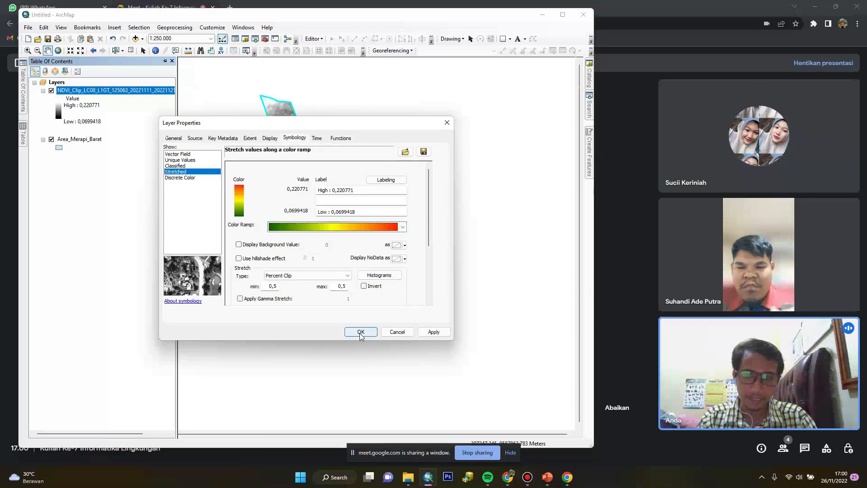
left_click(360, 332)
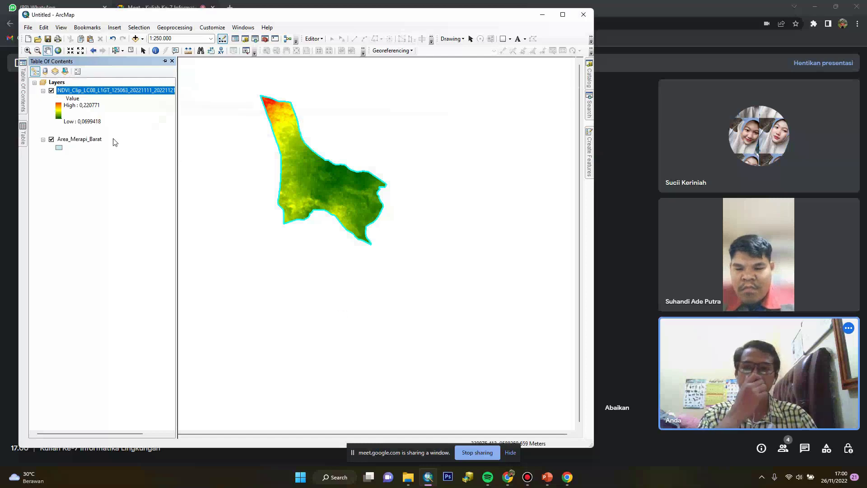
Invert the NDVI layer's color ramp so high values are green and low values red
double_click(59, 111)
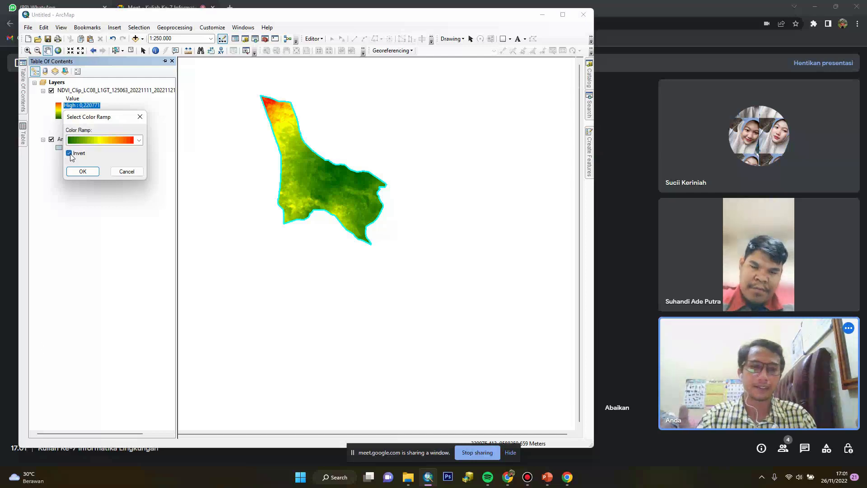
left_click(71, 155)
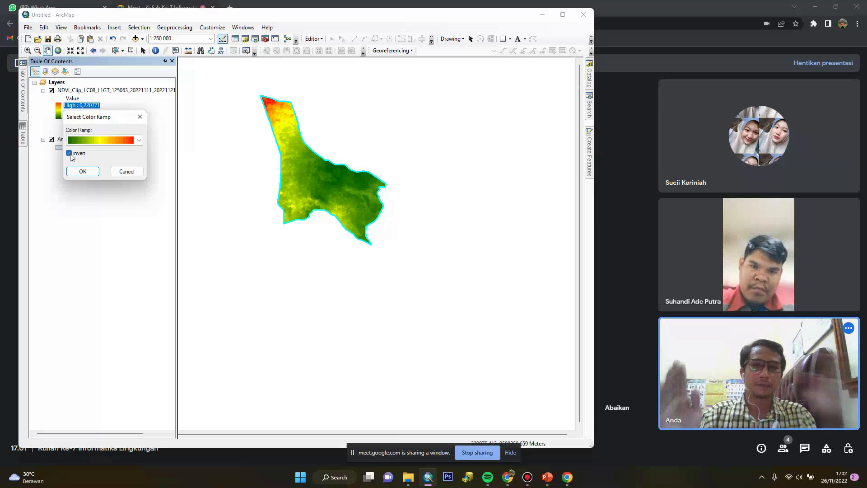
left_click(88, 170)
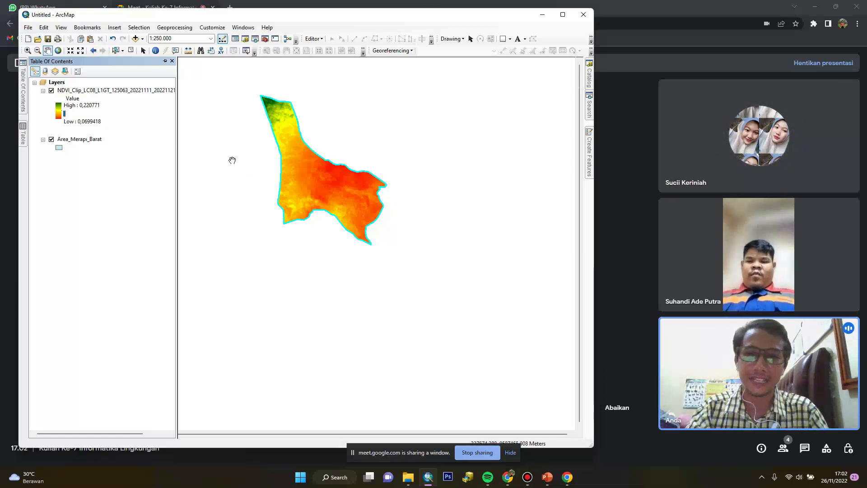
Search for "reclass", open the Reclassify tool and set the clipped NDVI raster as its input
left_click(589, 115)
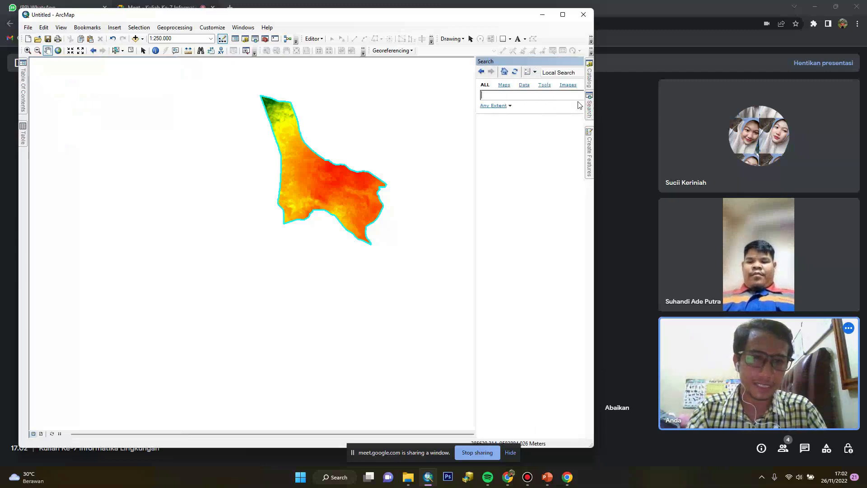
left_click(520, 96)
type("reclass")
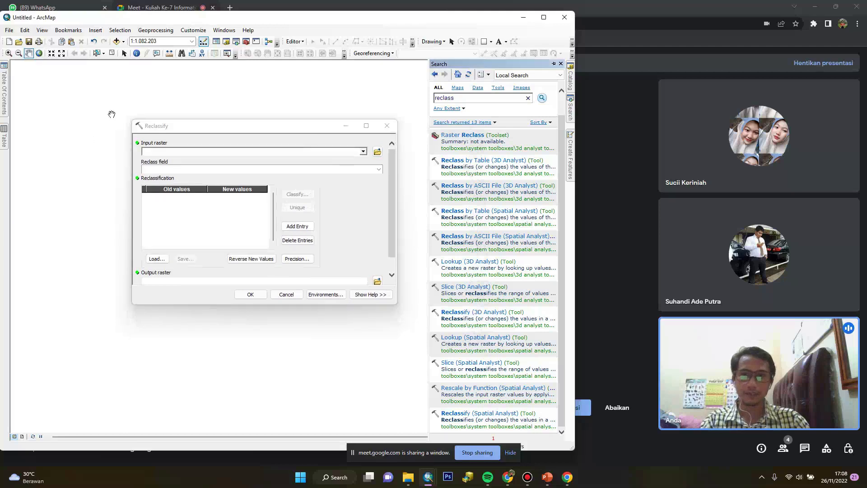
left_click(363, 152)
left_click(208, 160)
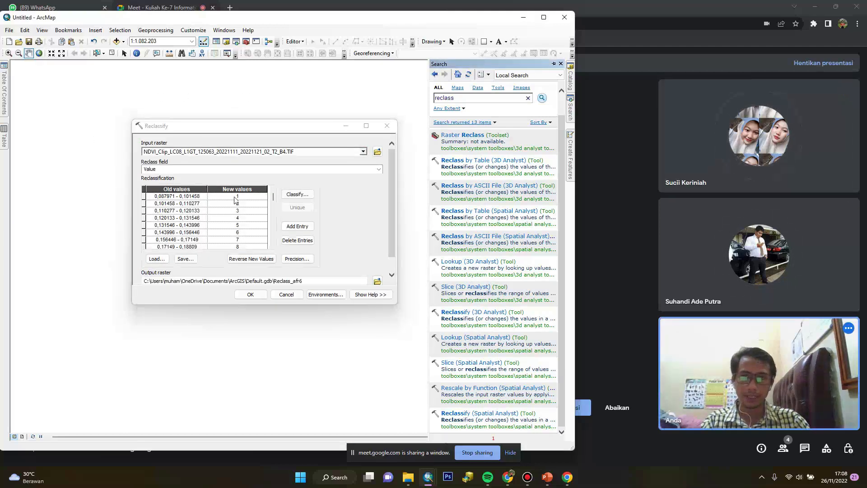
scroll(266, 198, "down", 1)
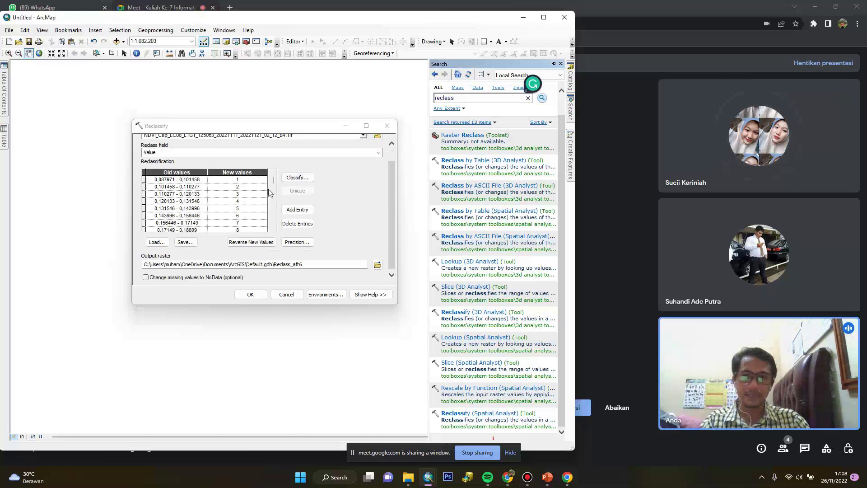
scroll(246, 222, "down", 1)
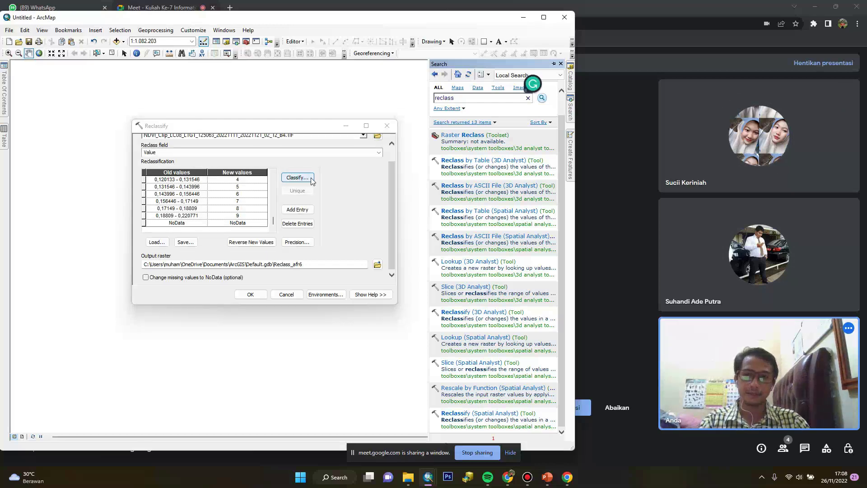
Set the classification to 5 classes and run Reclassify on the NDVI raster
left_click(292, 179)
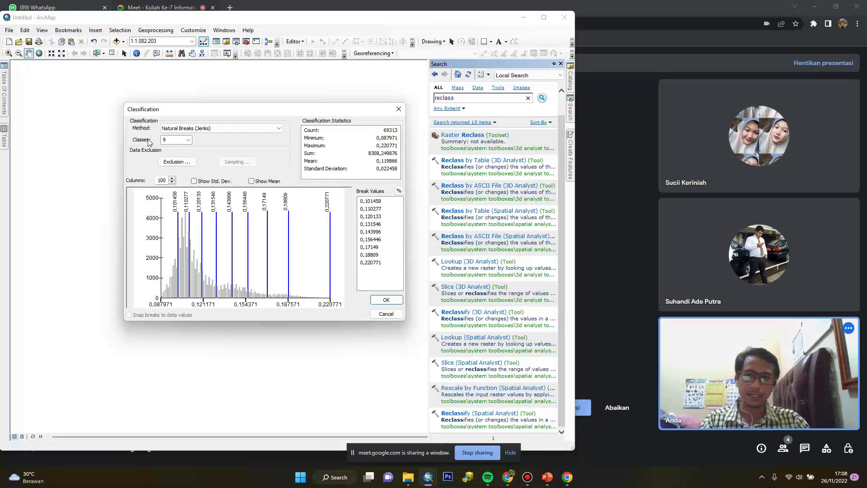
left_click(189, 140)
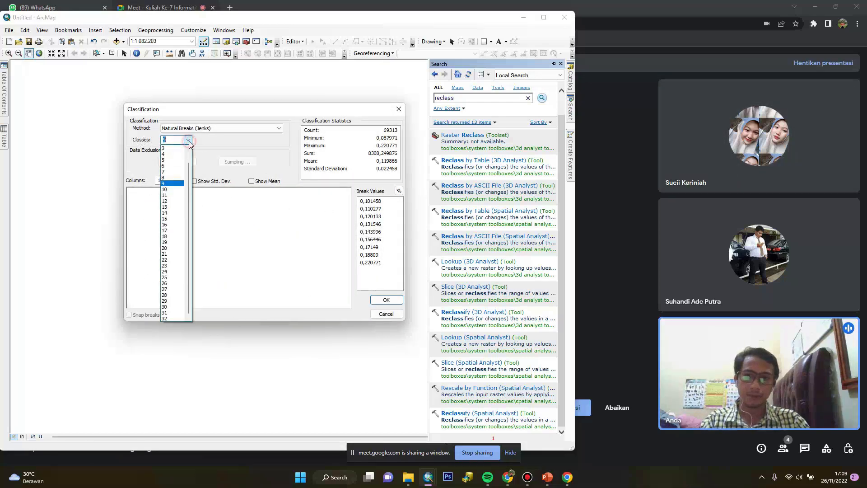
left_click(174, 161)
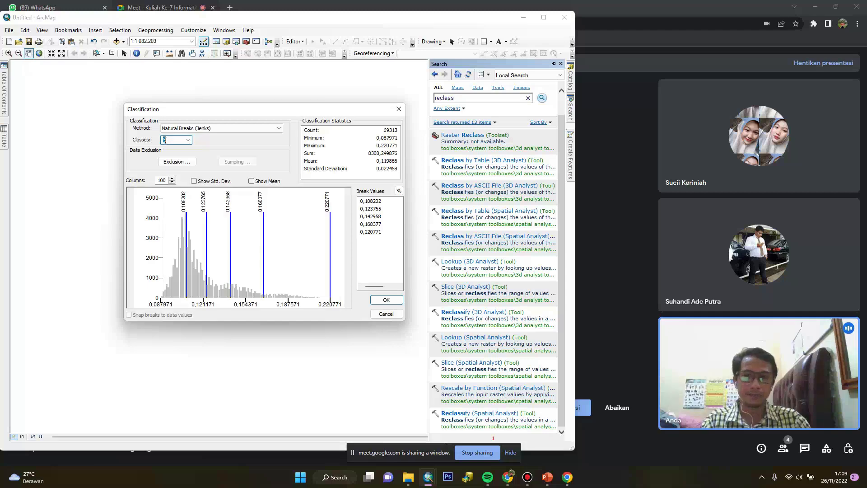
left_click(386, 300)
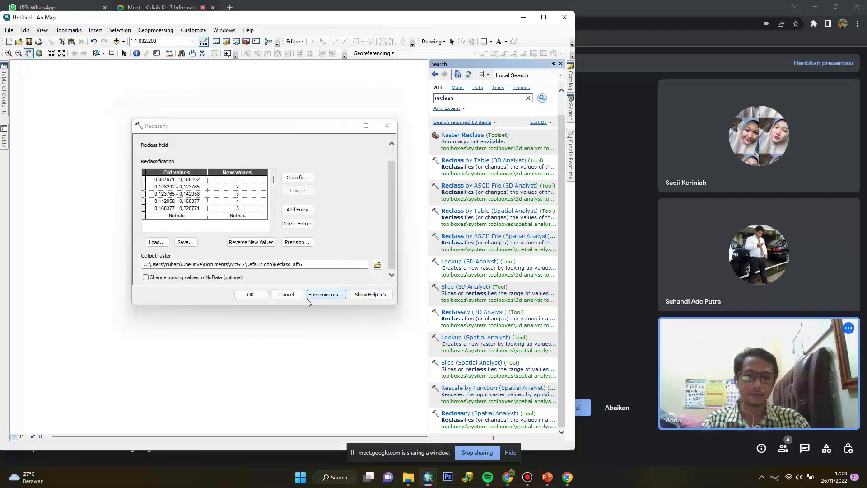
left_click(253, 297)
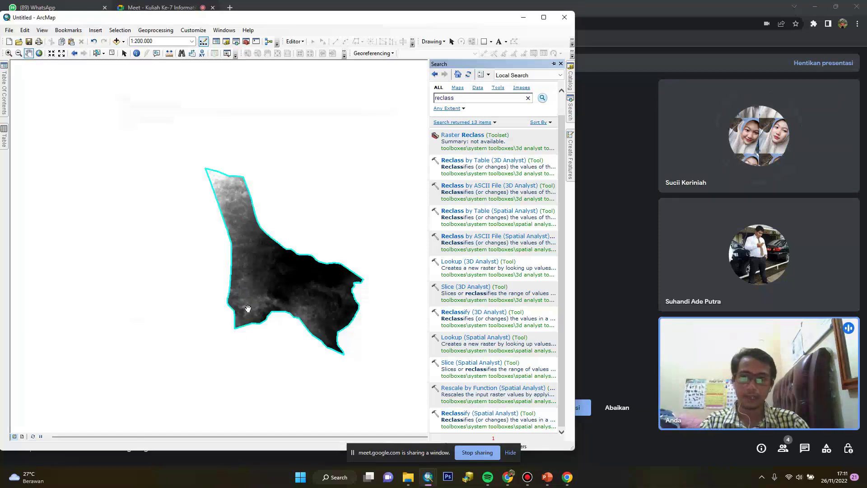
Remove the NDVI raster layer from the map, keeping the reclassified raster and Area_Merapi_Barat
left_click(6, 81)
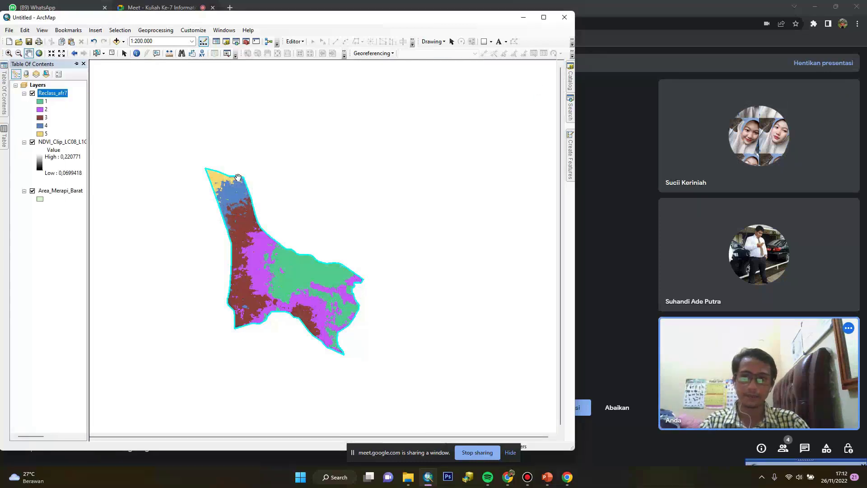
mouse_move(2, 100)
left_click(47, 141)
right_click(51, 143)
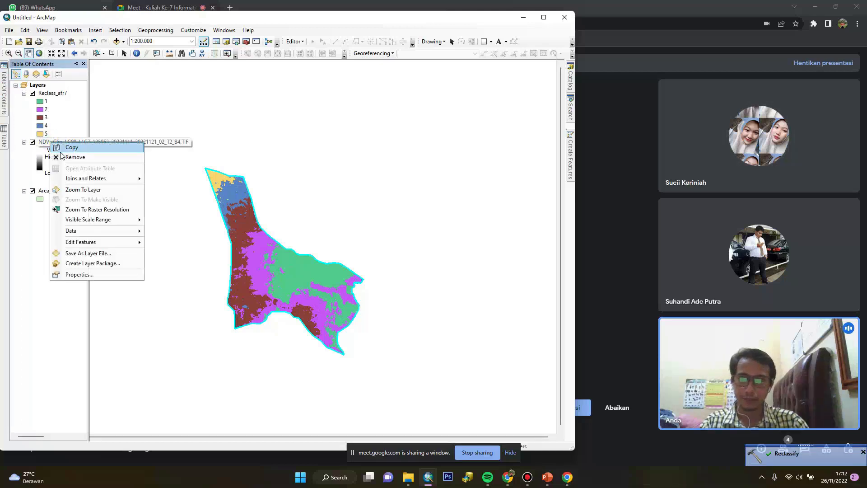
left_click(65, 158)
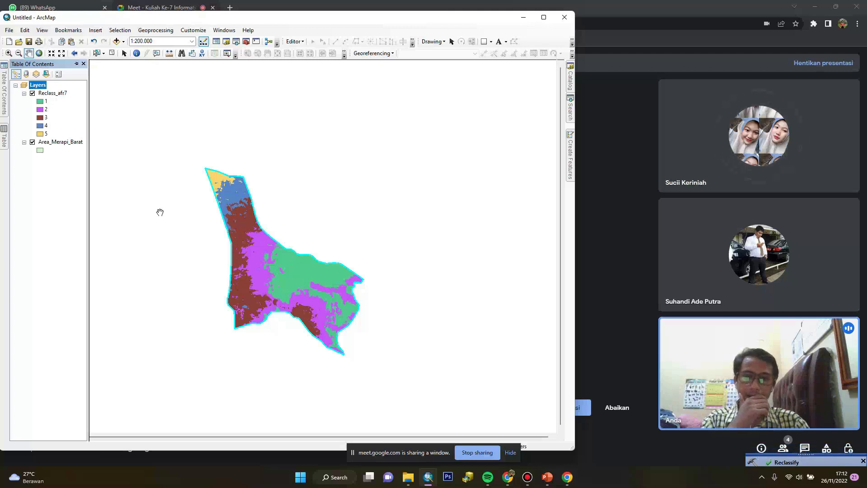
Apply a red-to-green color scheme to the five unique values of the reclassified raster
right_click(55, 94)
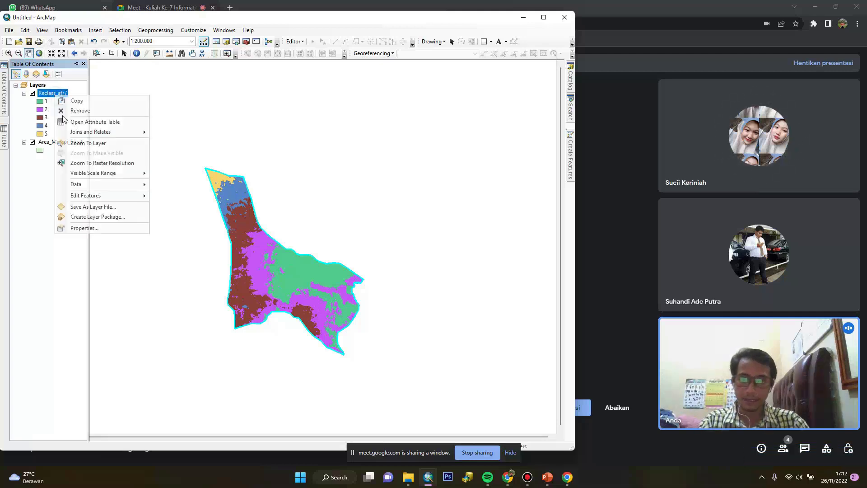
left_click(84, 227)
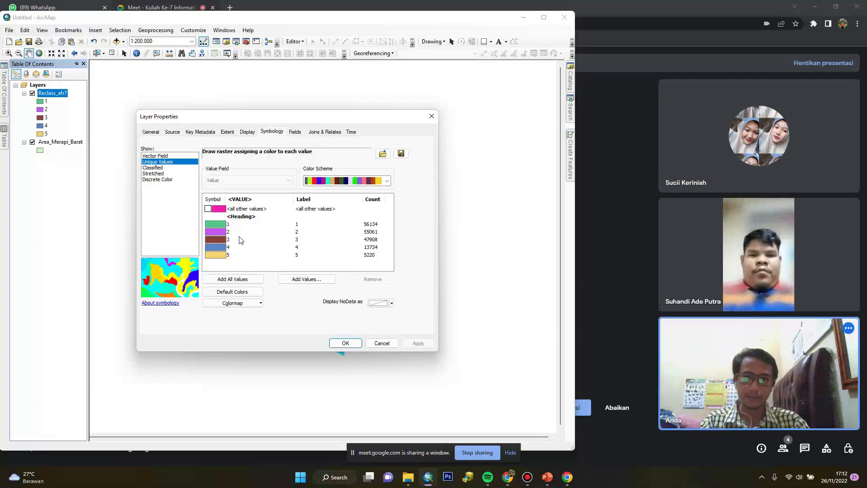
left_click(387, 180)
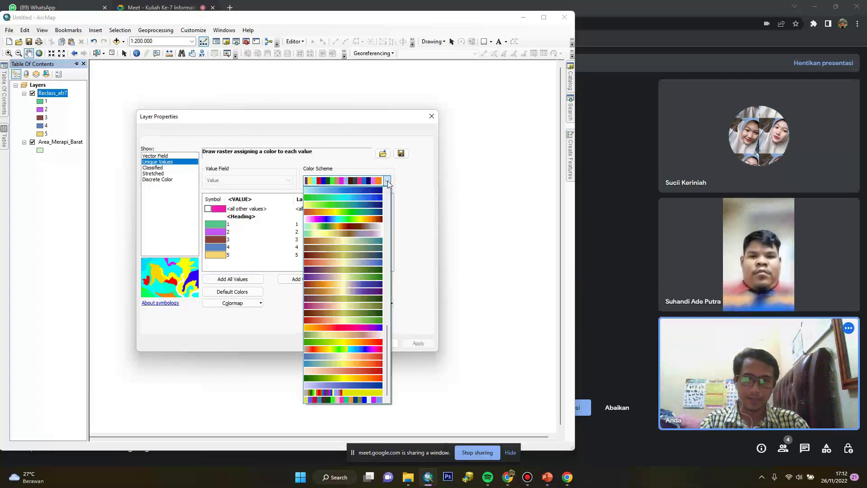
left_click(369, 320)
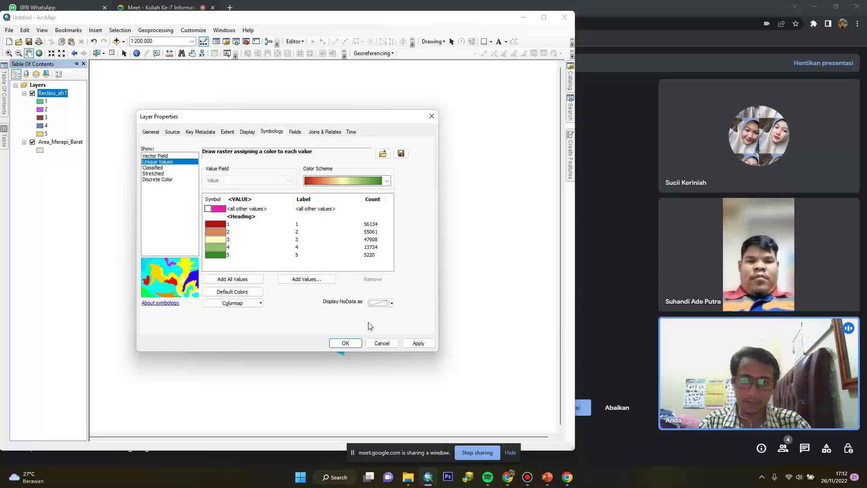
left_click(346, 343)
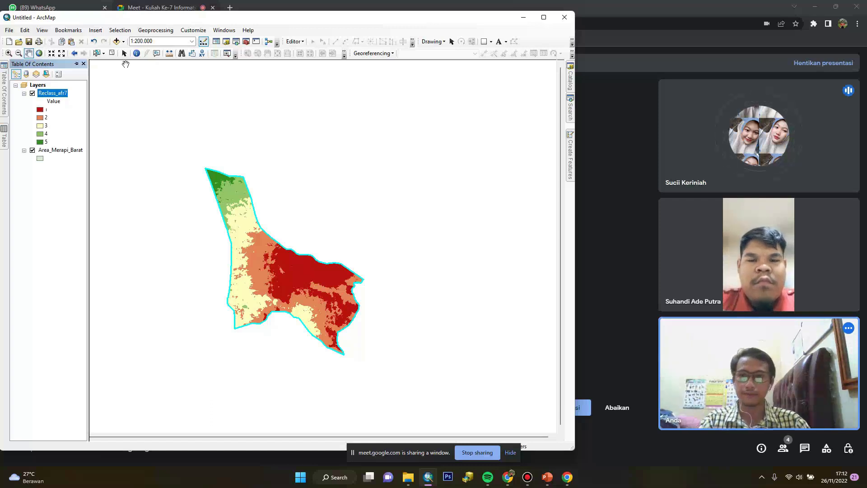
Convert the reclassified raster to polygons with Raster to Polygon, using the Value field and simplified polygons
left_click(248, 42)
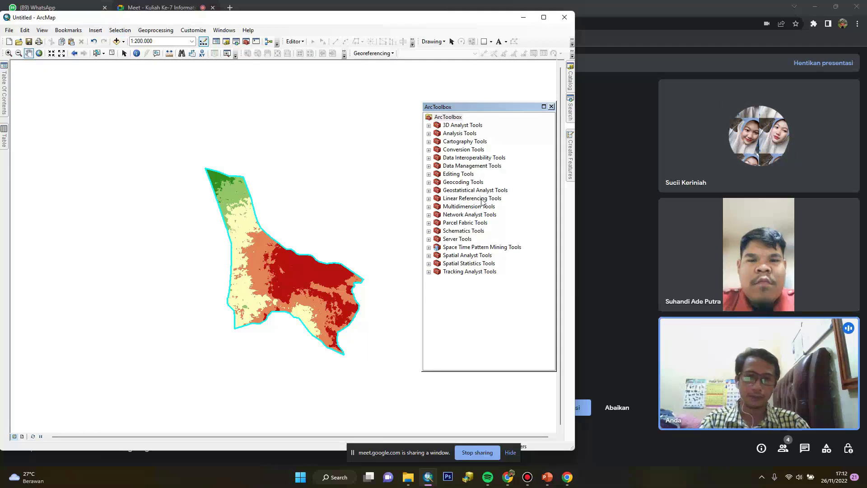
left_click(429, 151)
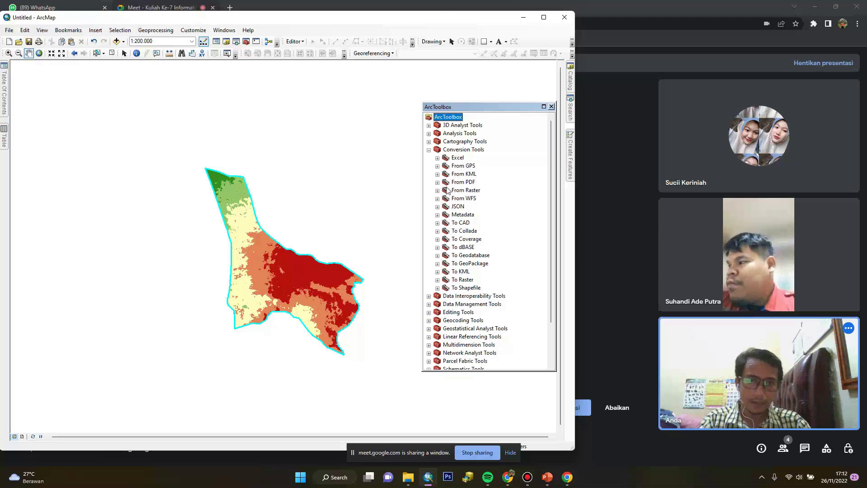
left_click(437, 190)
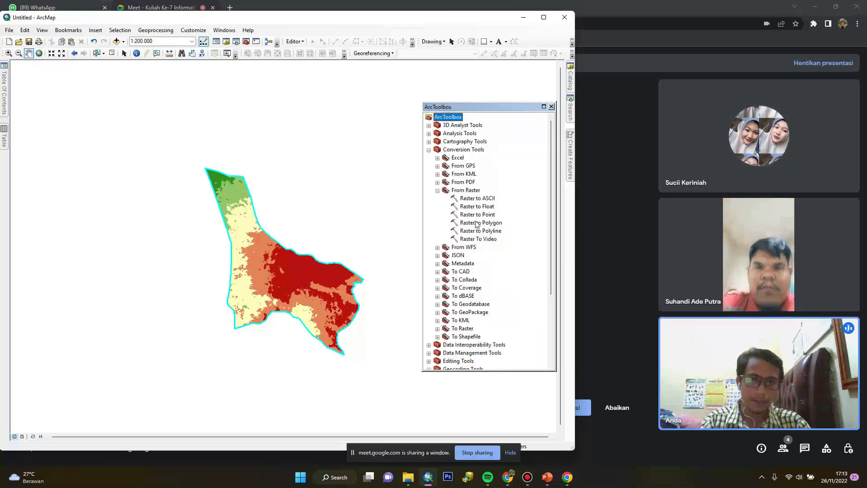
double_click(477, 223)
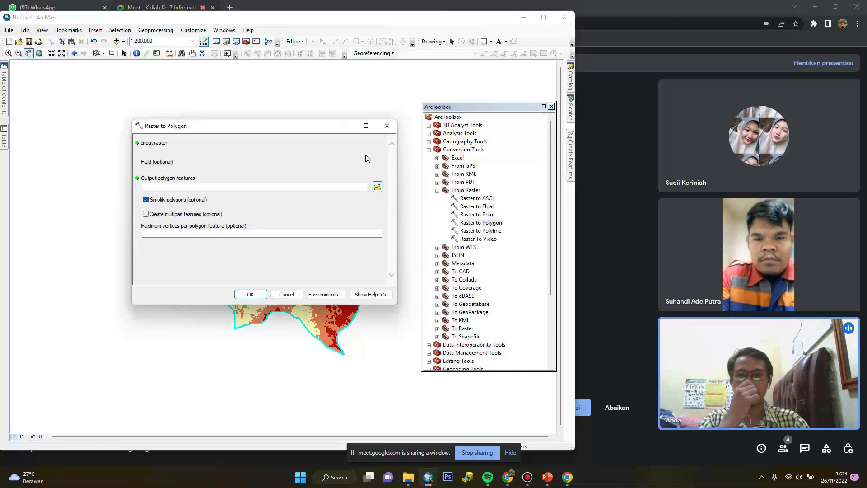
left_click(363, 151)
left_click(183, 162)
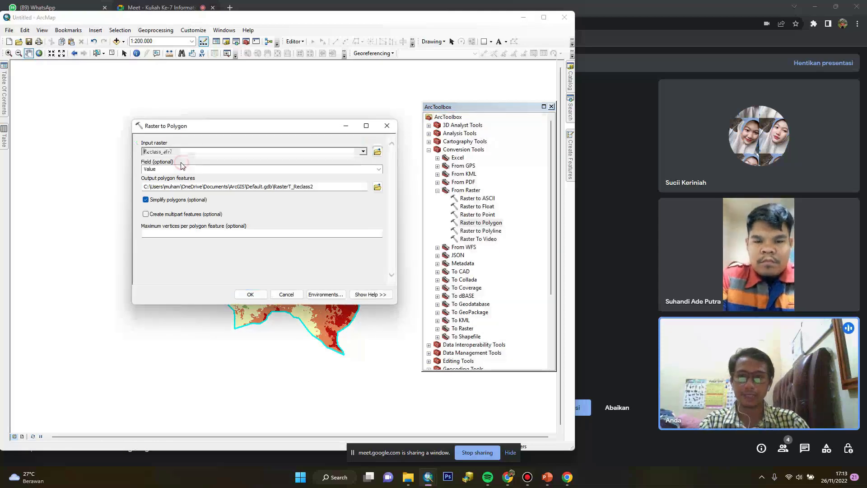
left_click(253, 297)
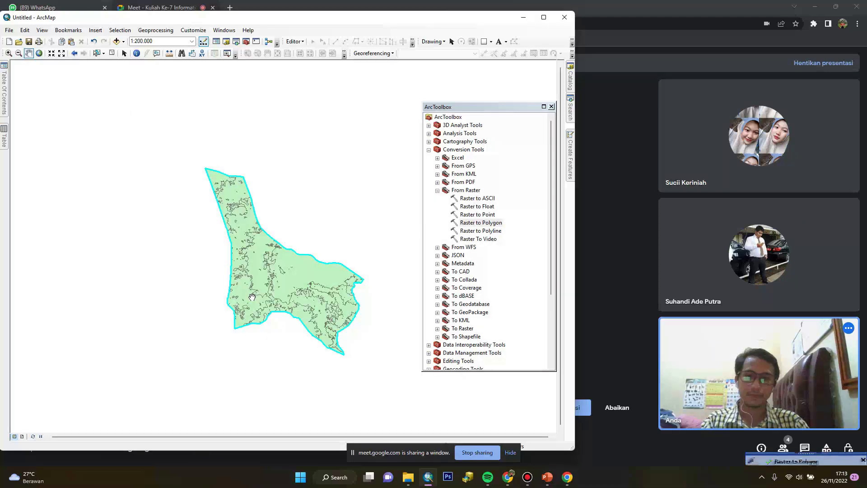
mouse_move(2, 111)
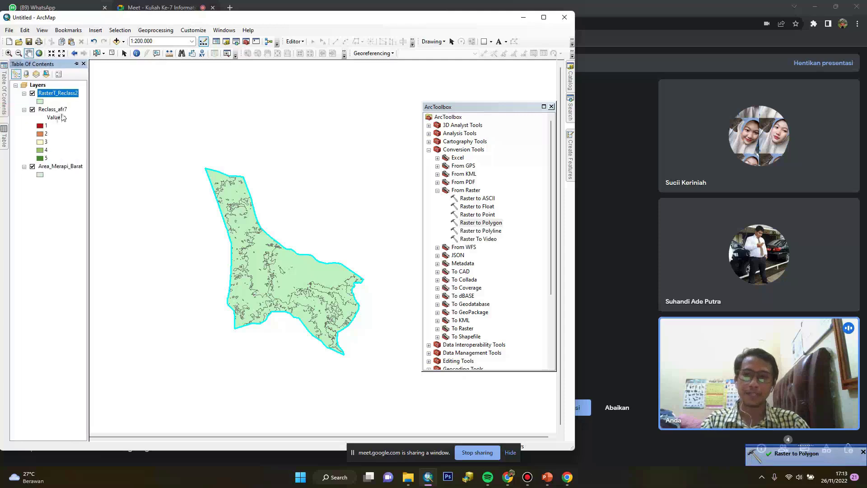
Hide the Reclass_afr7 raster and inspect the polygon records in the RasterT_Reclass2 attribute table
left_click(32, 109)
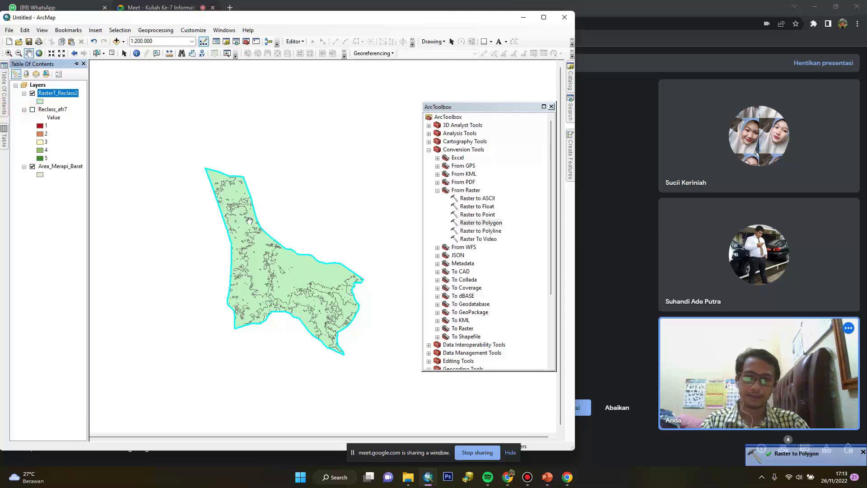
right_click(59, 94)
left_click(74, 116)
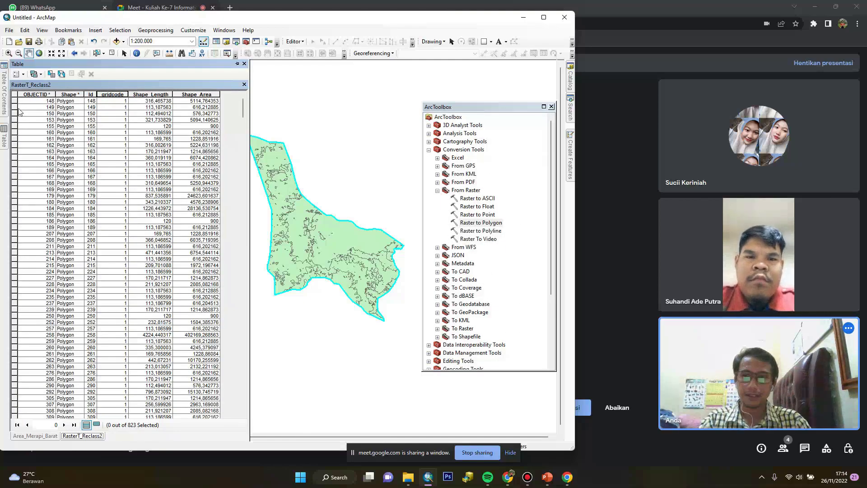
left_click(15, 101)
scroll(65, 160, "down", 3)
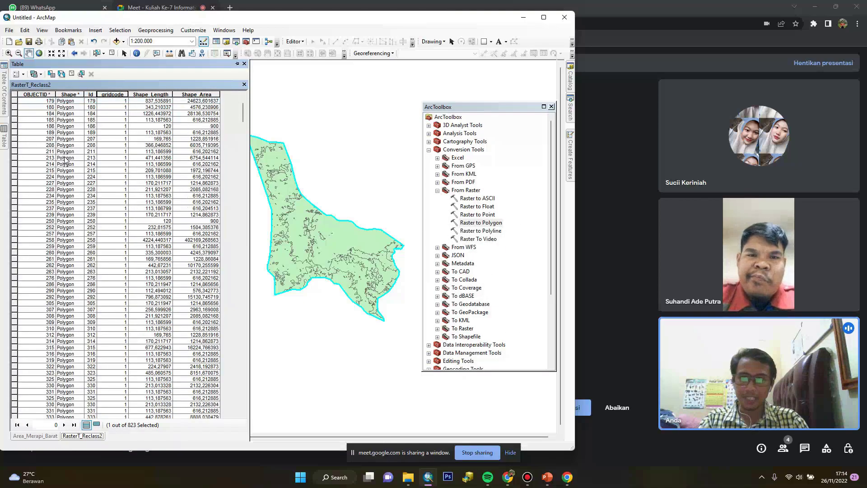
left_click(244, 64)
Start an edit session on the RasterT_Reclass2 layer, continuing past the spatial reference warnings
left_click(294, 42)
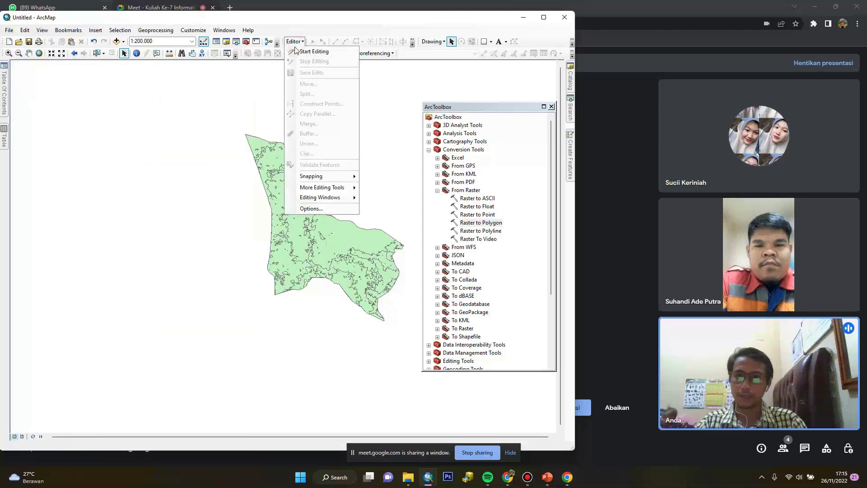
left_click(299, 51)
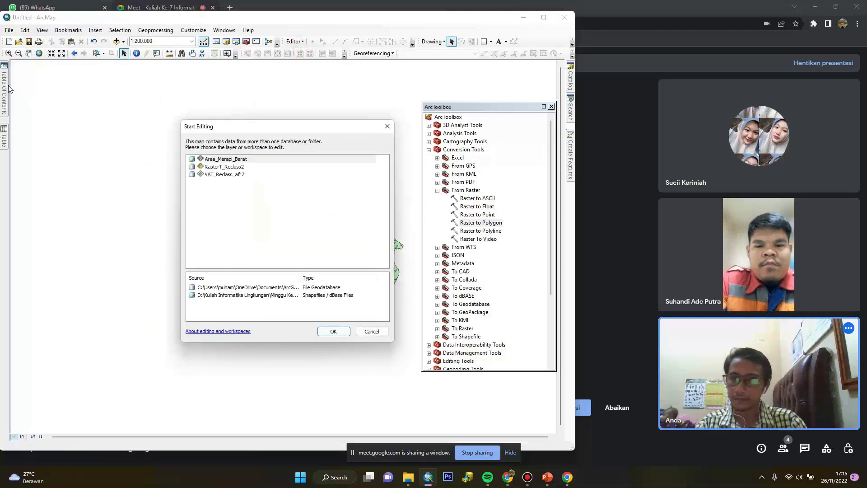
left_click(192, 168)
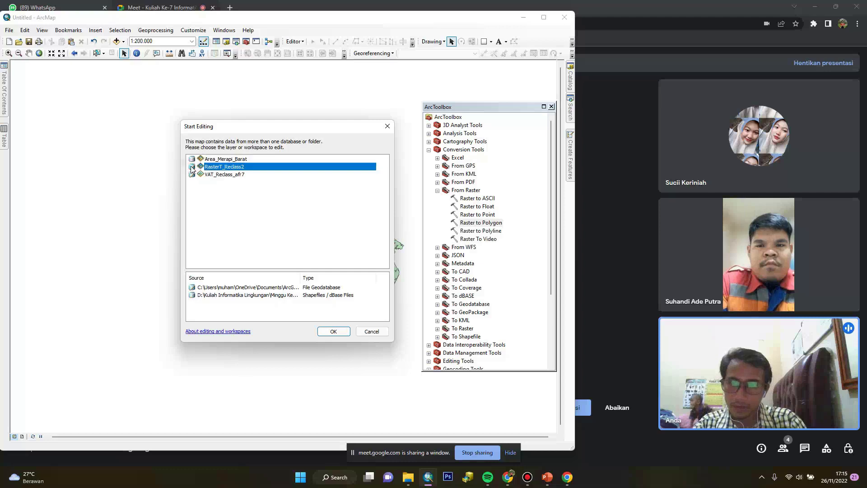
left_click(334, 331)
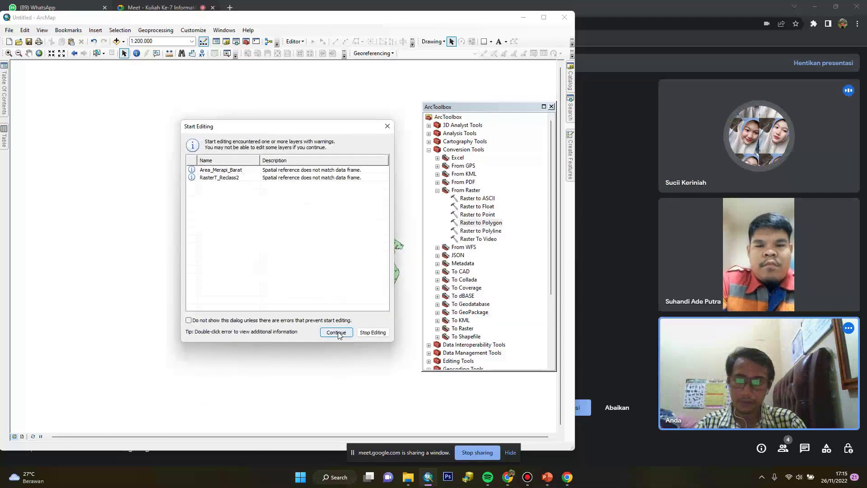
left_click(337, 333)
Select the RasterT_Reclass2 records by attributes with gridcode=1 and merge them into feature 148
left_click(6, 135)
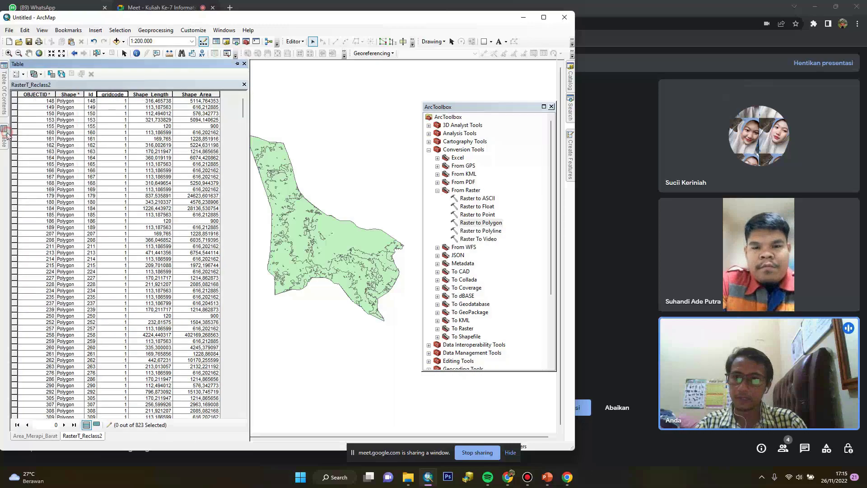
left_click(18, 74)
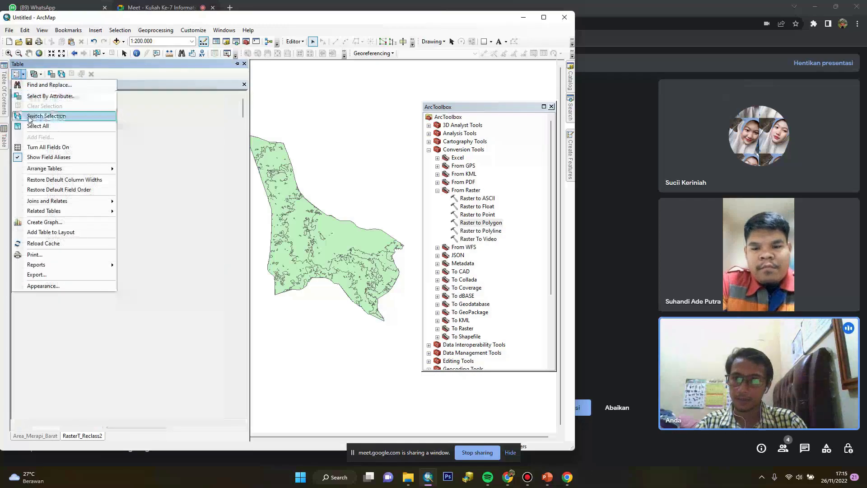
left_click(38, 96)
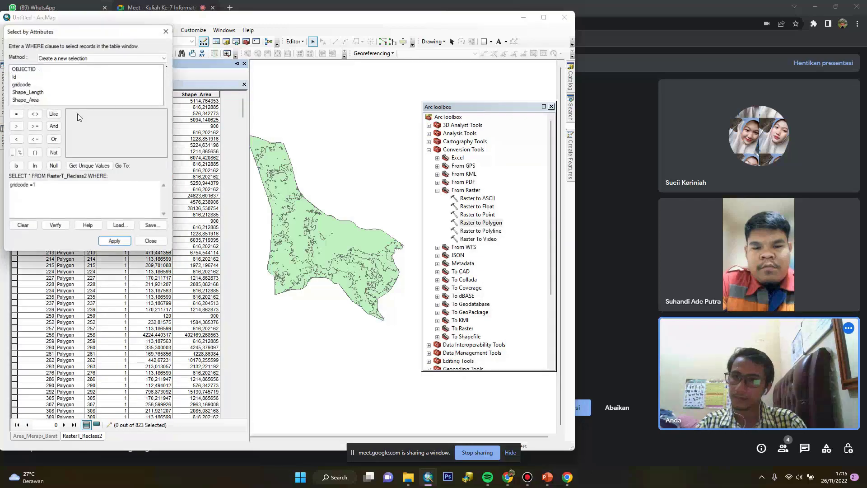
double_click(21, 85)
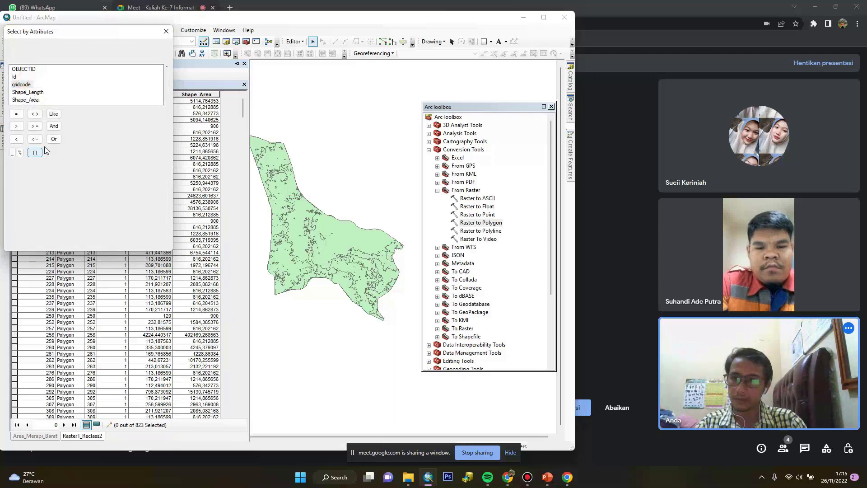
left_click_drag(56, 186, 1, 196)
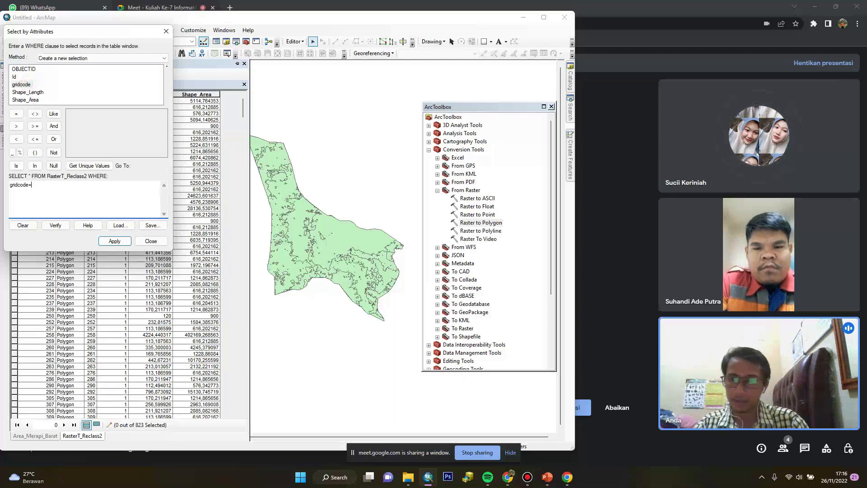
left_click(116, 241)
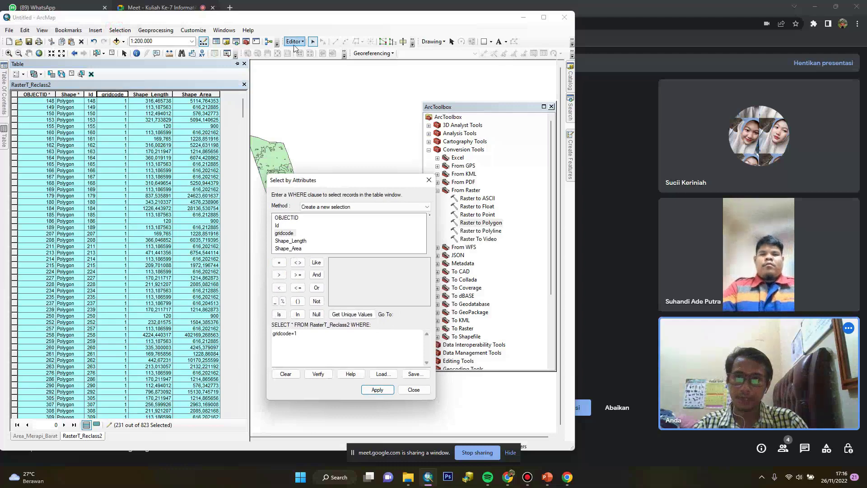
left_click(294, 41)
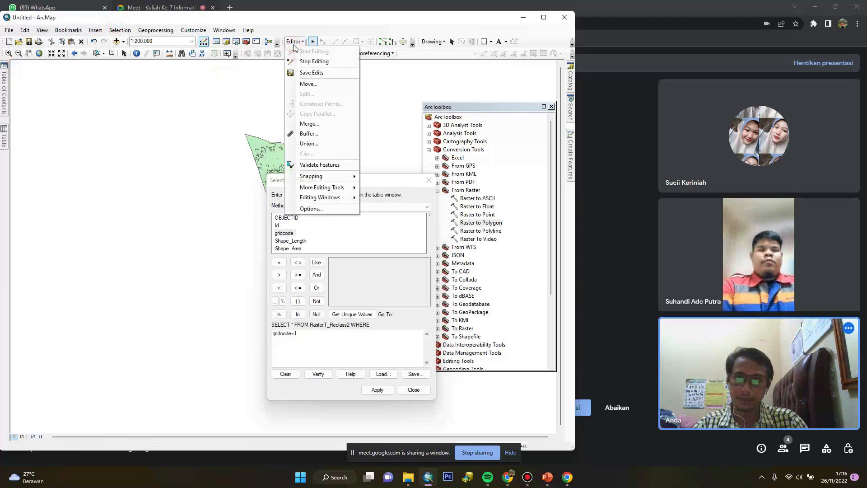
left_click(315, 125)
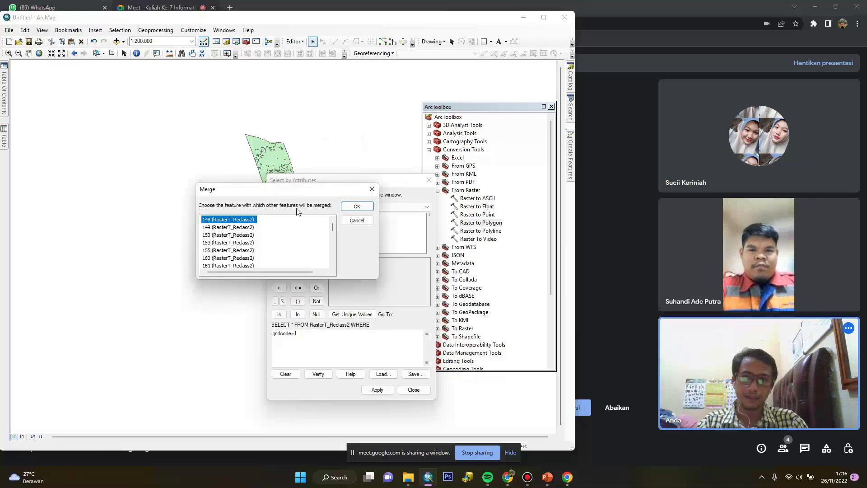
left_click(356, 208)
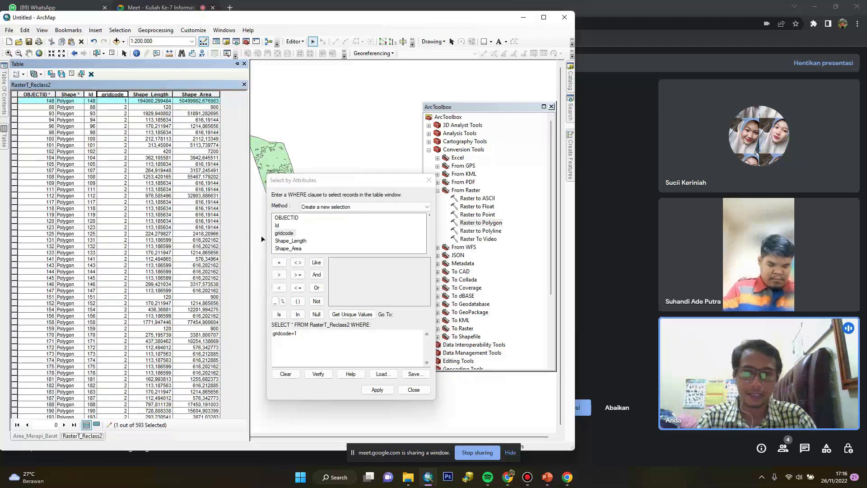
Select the records with gridcode=2 and merge them into feature 88
left_click(306, 335)
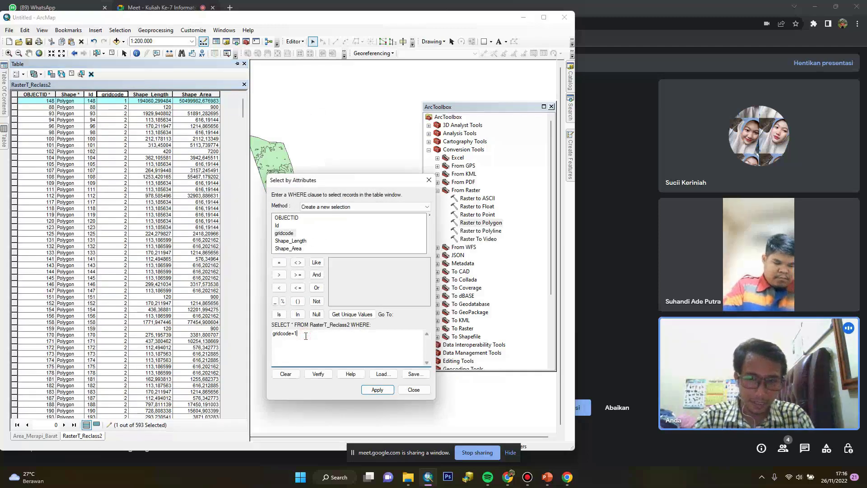
left_click(306, 336)
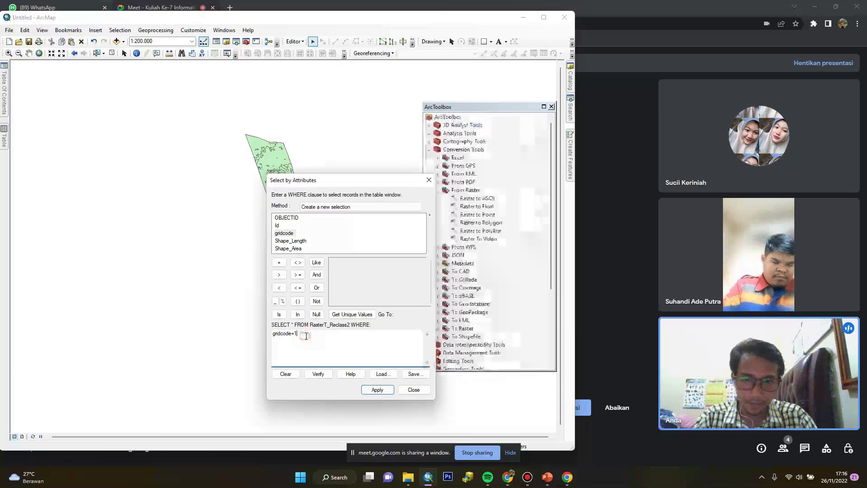
key("BackSpace")
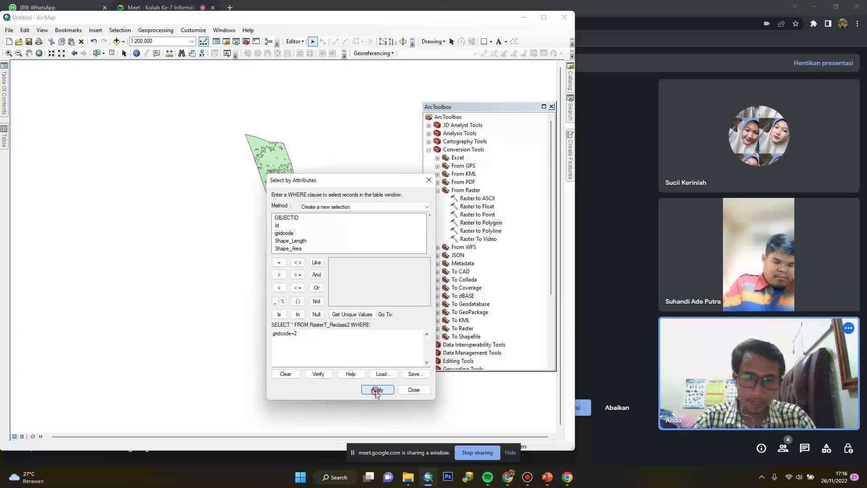
left_click(376, 390)
mouse_move(3, 137)
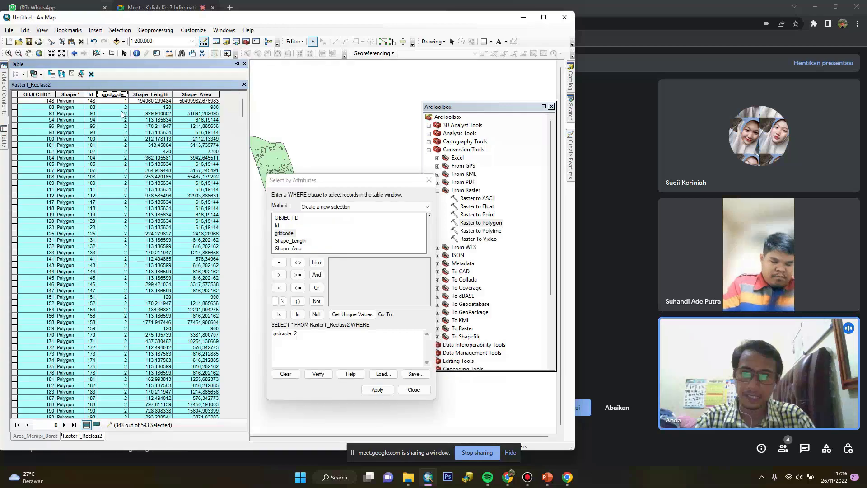
left_click(299, 41)
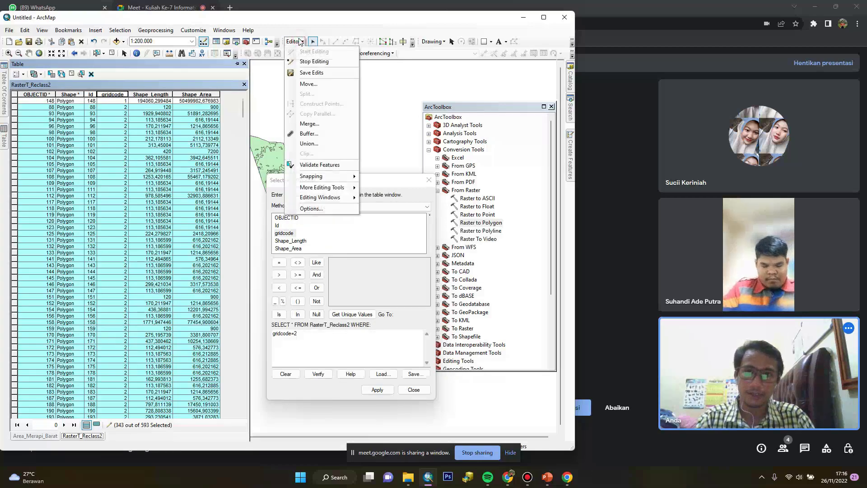
left_click(314, 123)
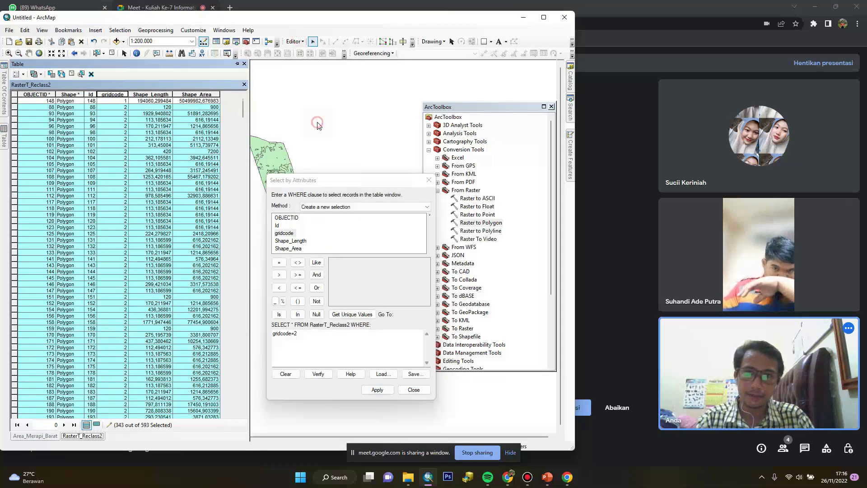
left_click(356, 206)
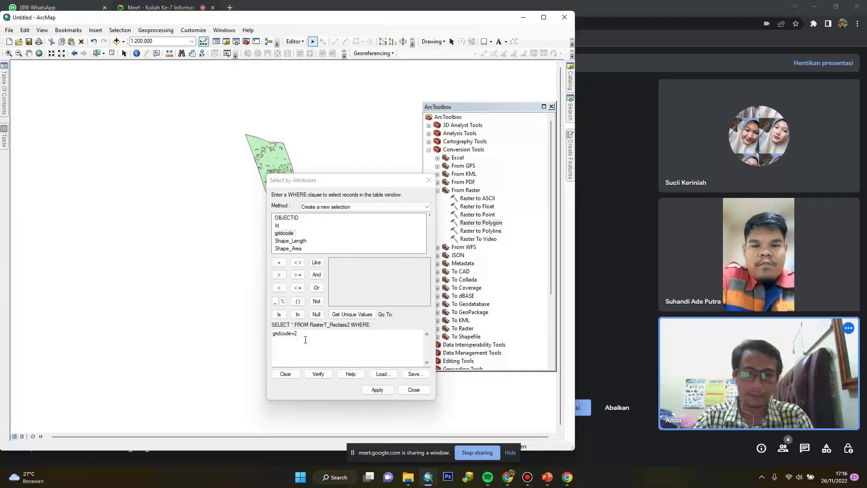
Select the records with gridcode=3 and merge them into feature 21
left_click(310, 337)
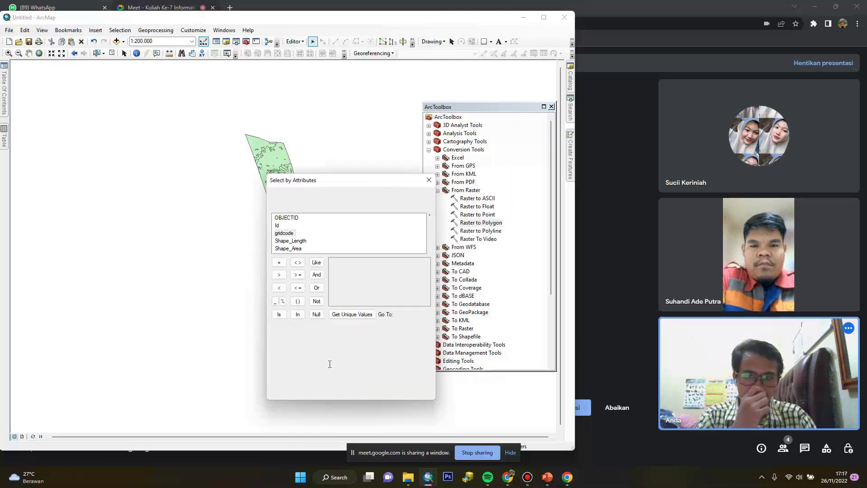
left_click(387, 393)
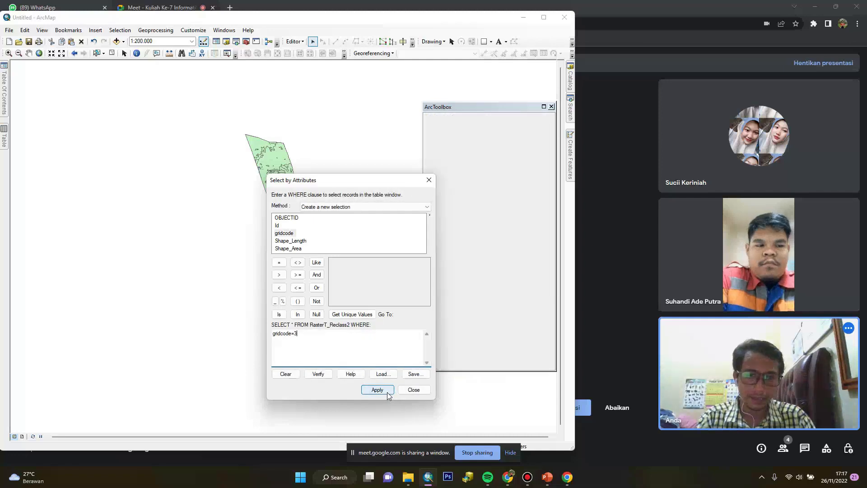
left_click(374, 391)
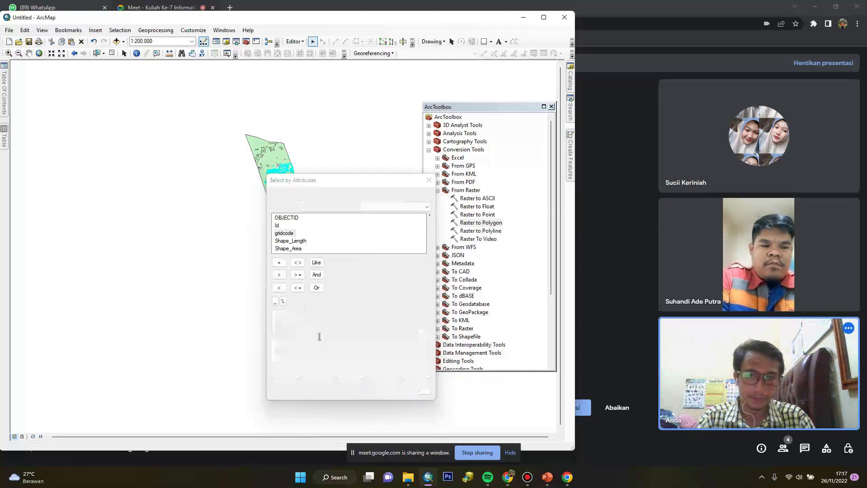
left_click(5, 148)
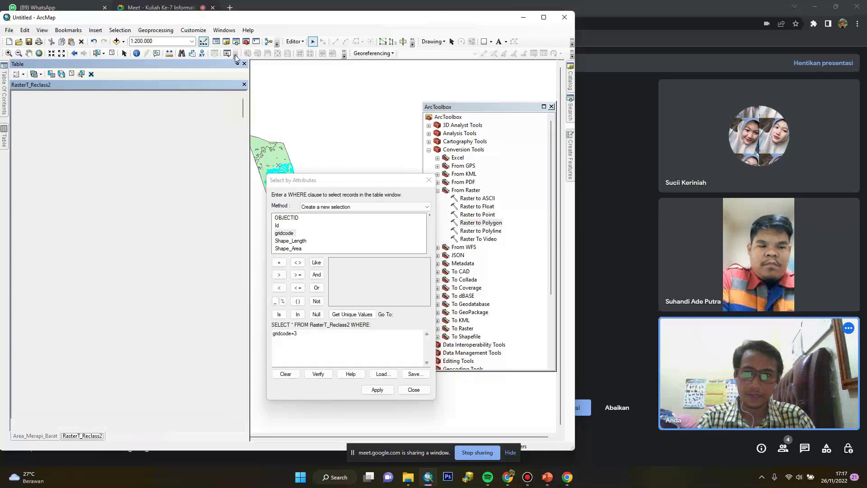
left_click(294, 41)
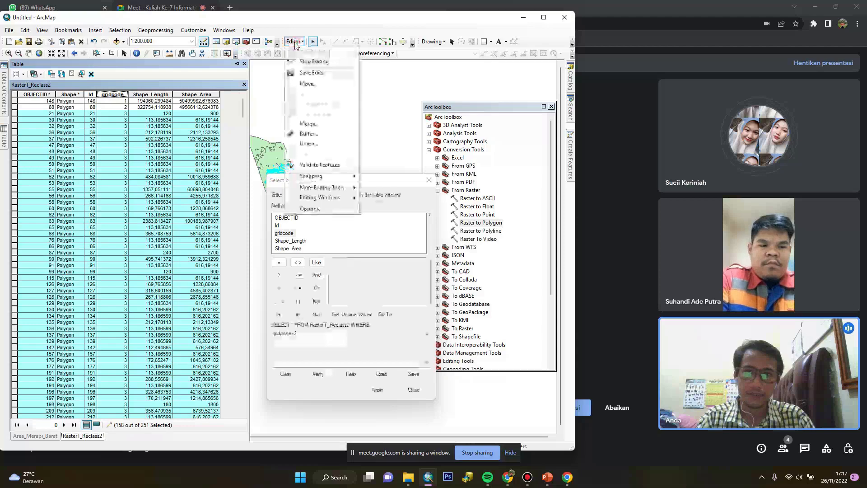
left_click(315, 124)
left_click(363, 208)
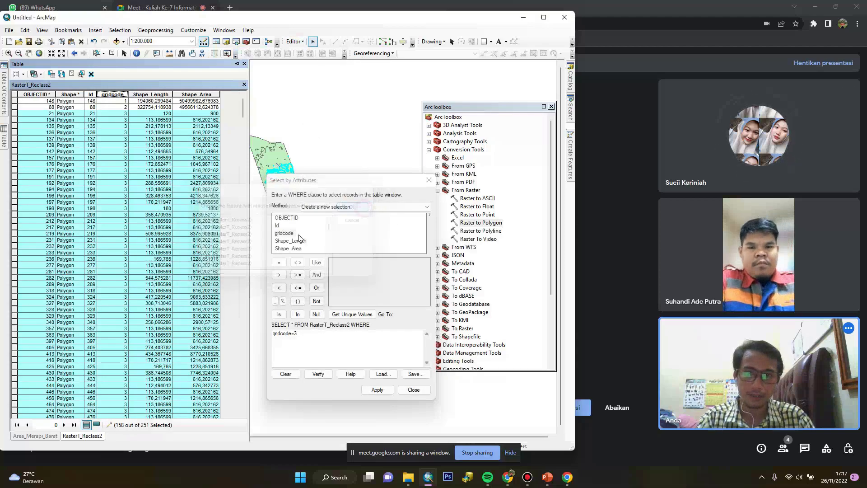
Select the records with gridcode=4 and merge them into feature 4
left_click(324, 339)
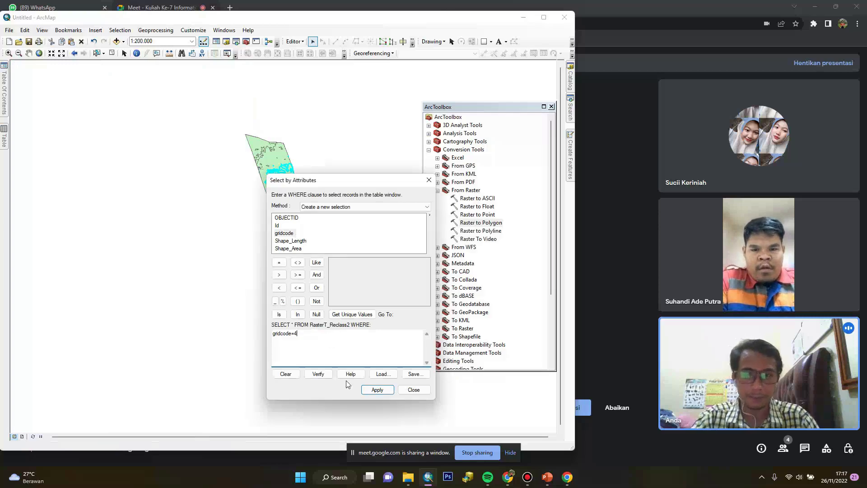
left_click(366, 391)
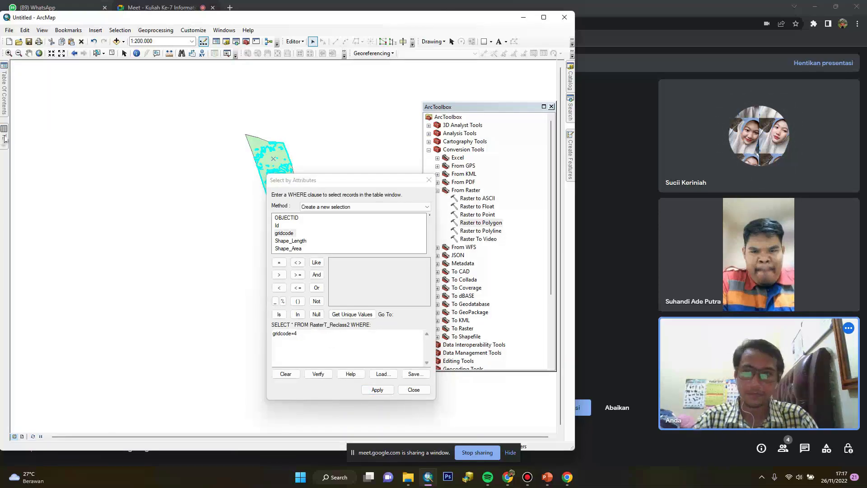
mouse_move(4, 139)
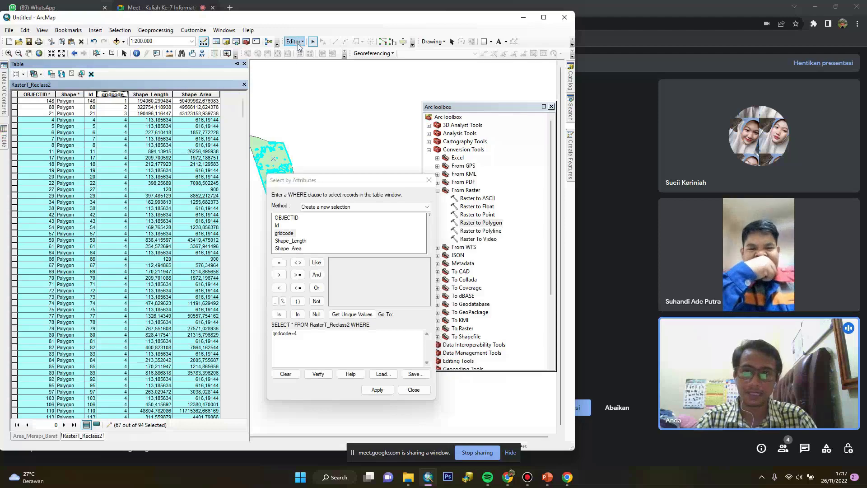
left_click(296, 42)
left_click(307, 122)
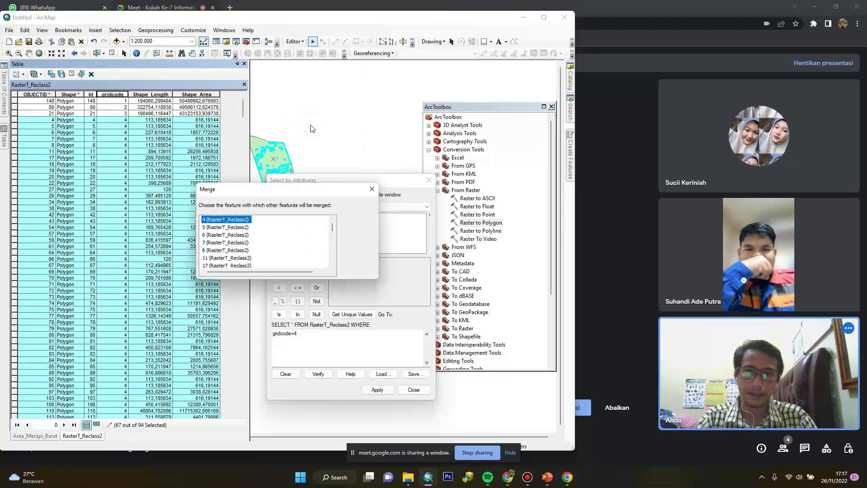
left_click(354, 204)
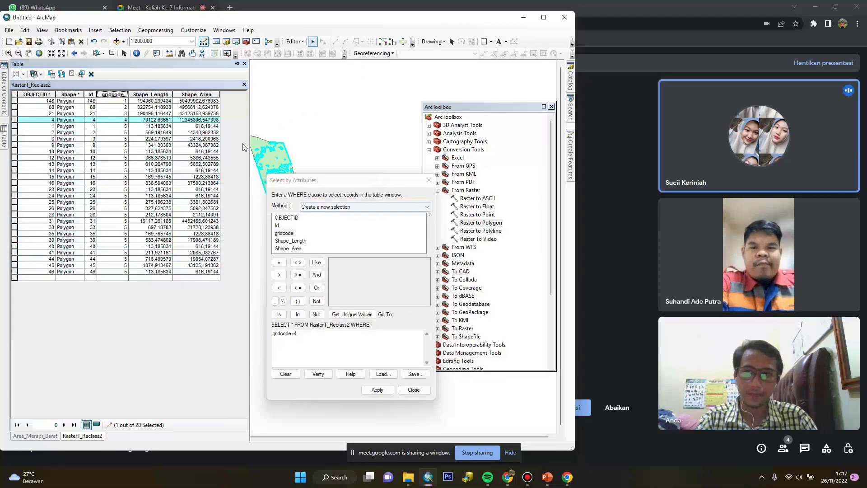
Select the RasterT_Reclass2 records with gridcode=5 and merge them into feature 1
left_click(311, 330)
key("BackSpace")
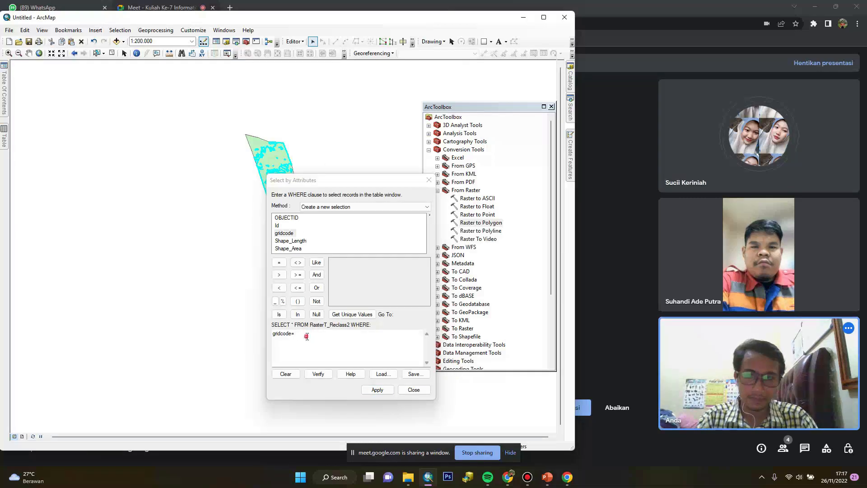
left_click(378, 391)
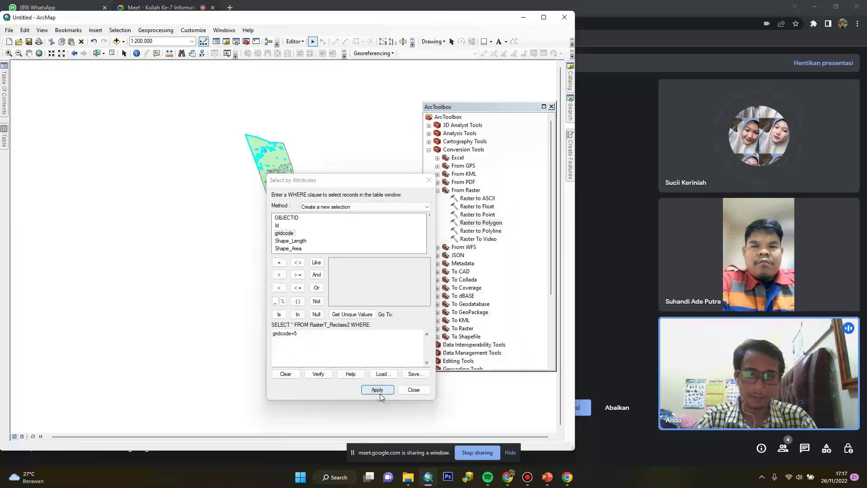
left_click(379, 392)
mouse_move(4, 137)
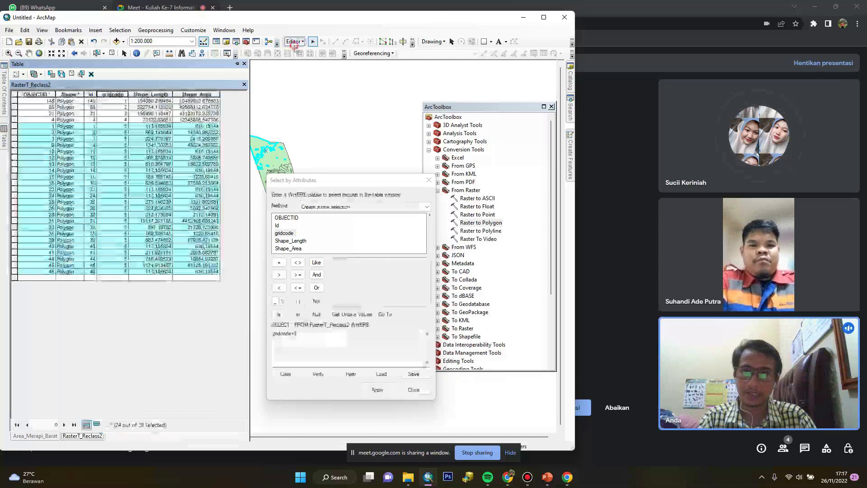
left_click(294, 41)
left_click(321, 123)
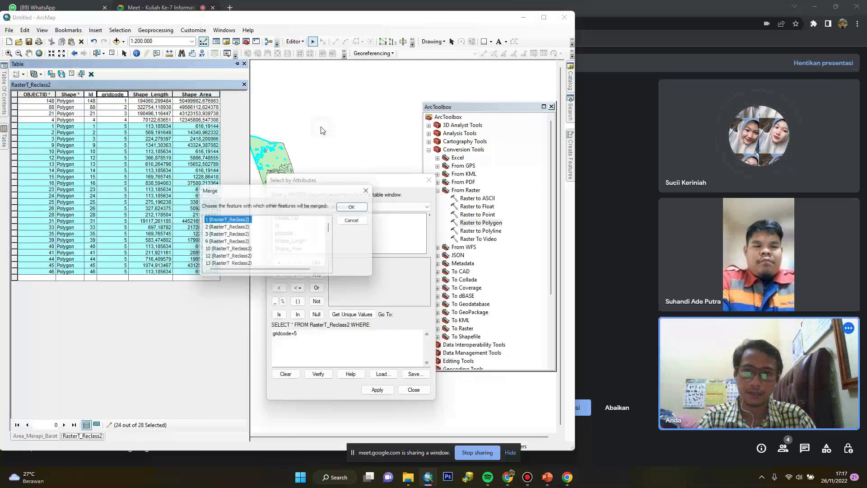
left_click(352, 206)
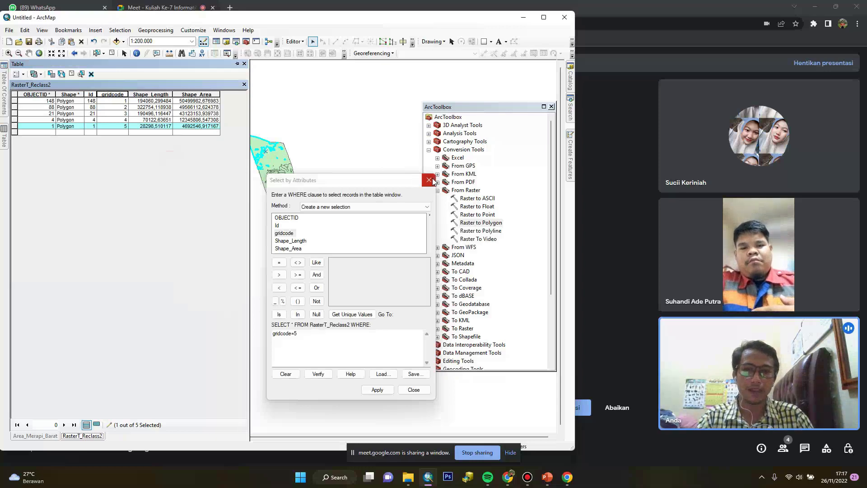
left_click(413, 389)
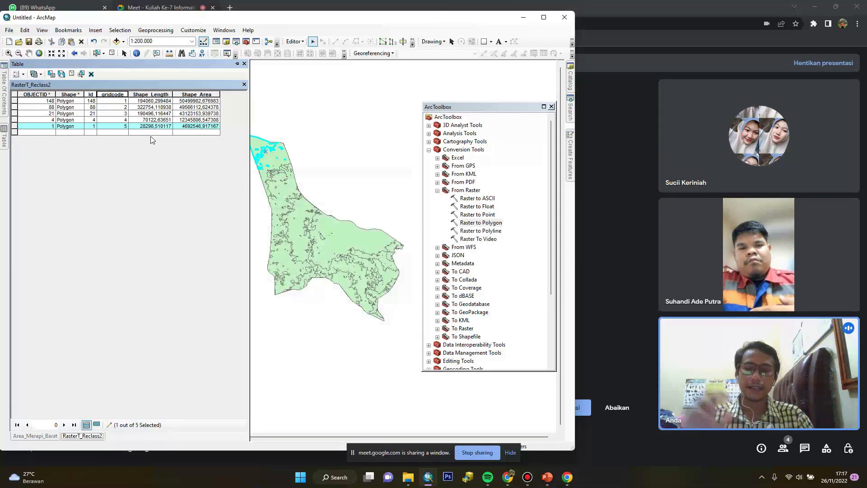
Save the merge edits to RasterT_Reclass2 and stop the edit session
left_click(18, 74)
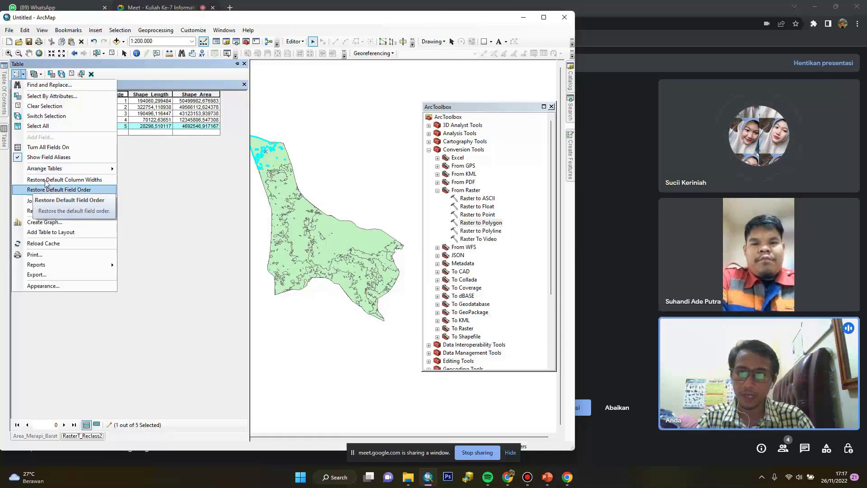
left_click(294, 42)
left_click(312, 72)
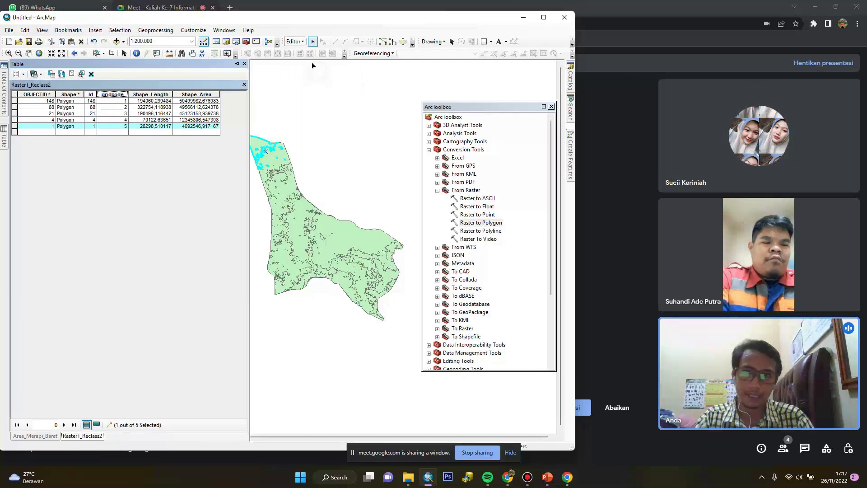
left_click(294, 42)
left_click(313, 62)
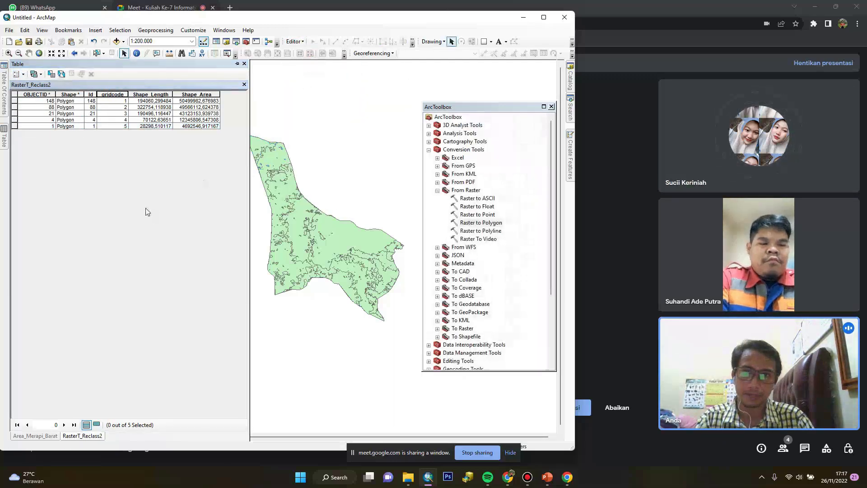
Add a text field named Keriteria to the RasterT_Reclass2 attribute table
left_click(18, 75)
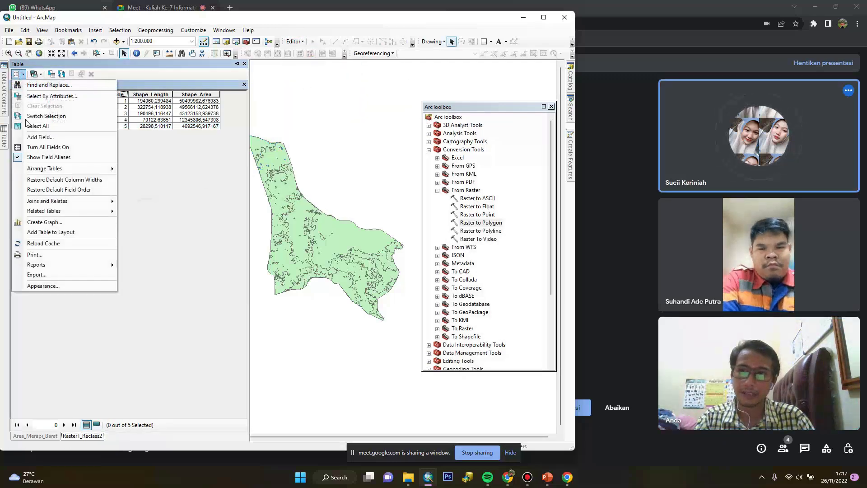
left_click(38, 142)
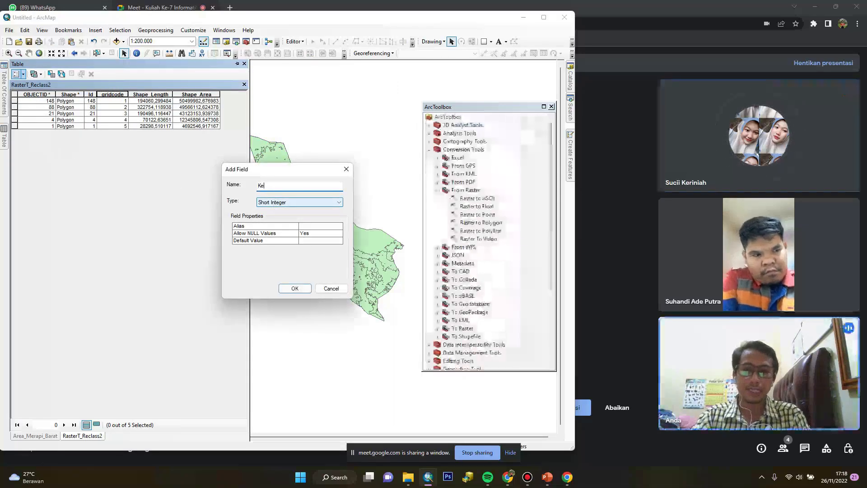
type("ia")
left_click(307, 202)
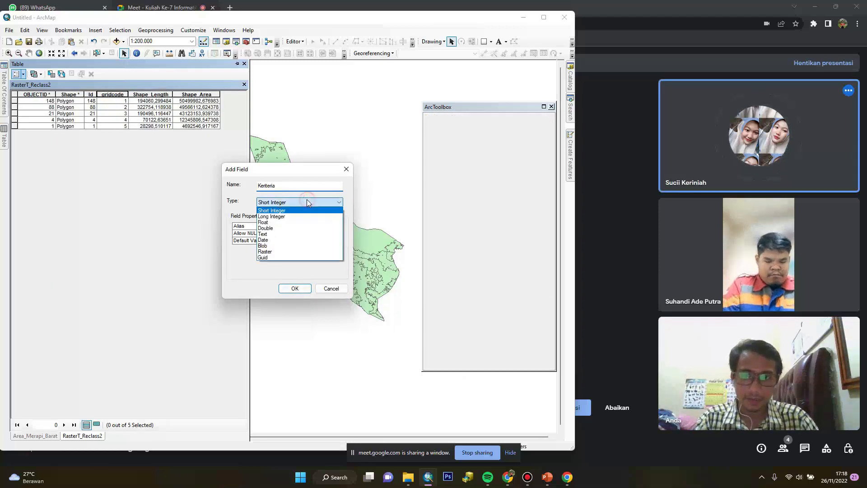
left_click(270, 234)
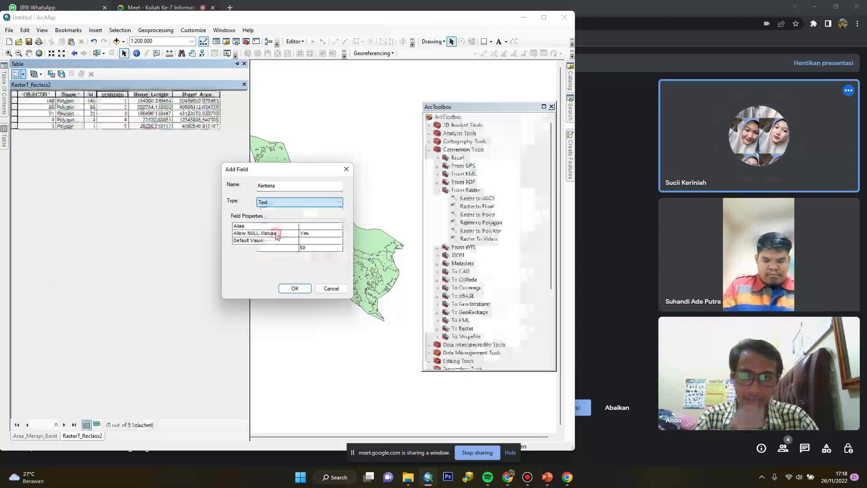
left_click(294, 289)
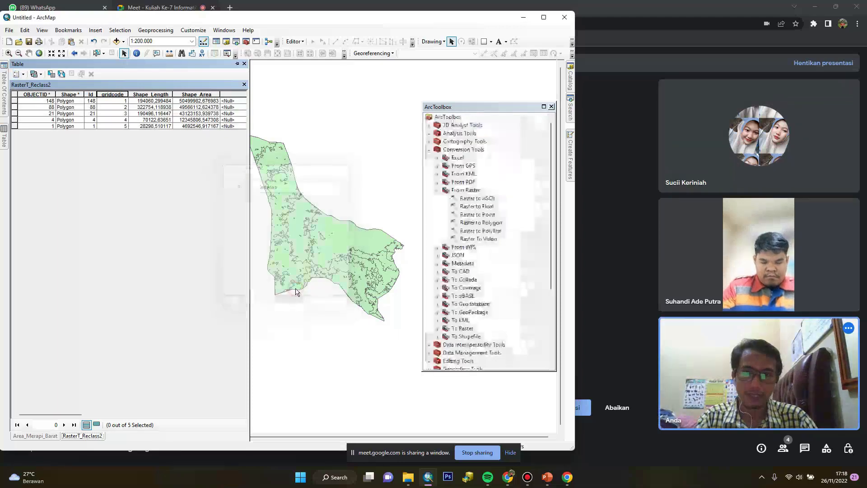
Select the gridcode 1 record and start an edit session on the RasterT_Reclass2 layer
left_click(239, 414)
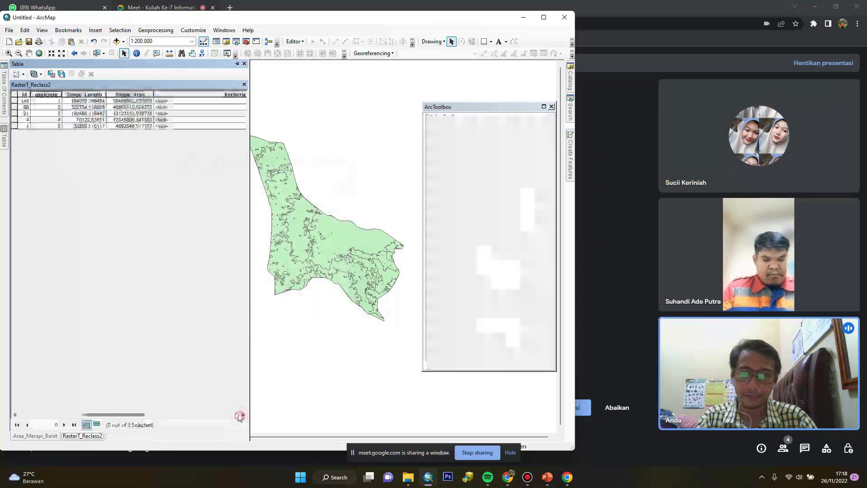
left_click(14, 101)
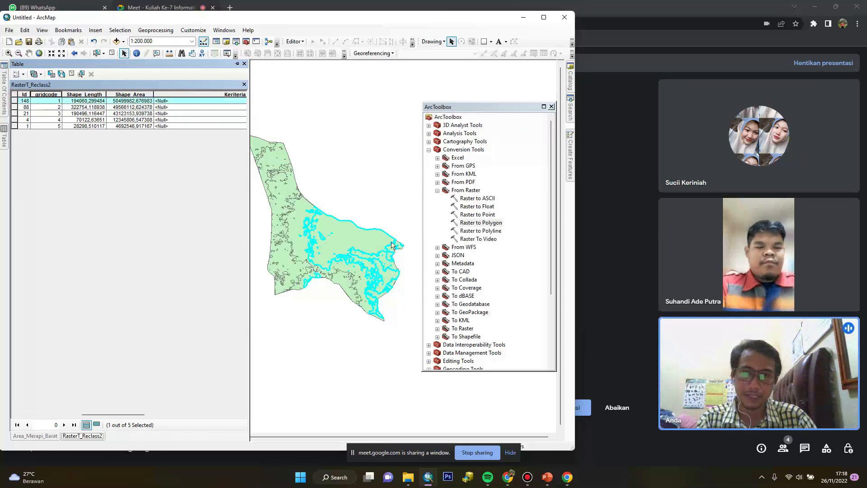
left_click(179, 101)
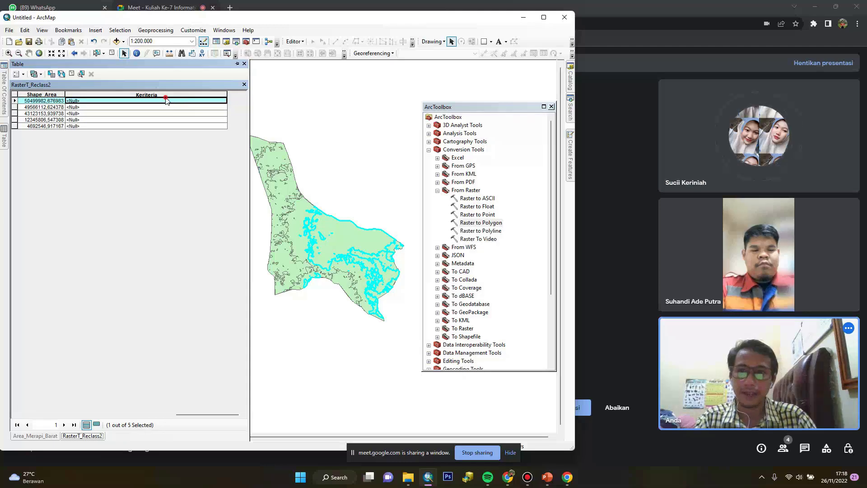
left_click(294, 41)
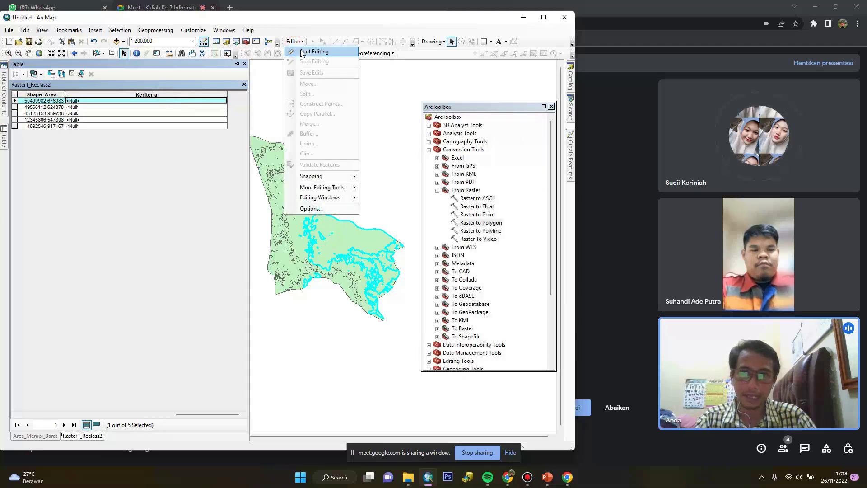
left_click(302, 52)
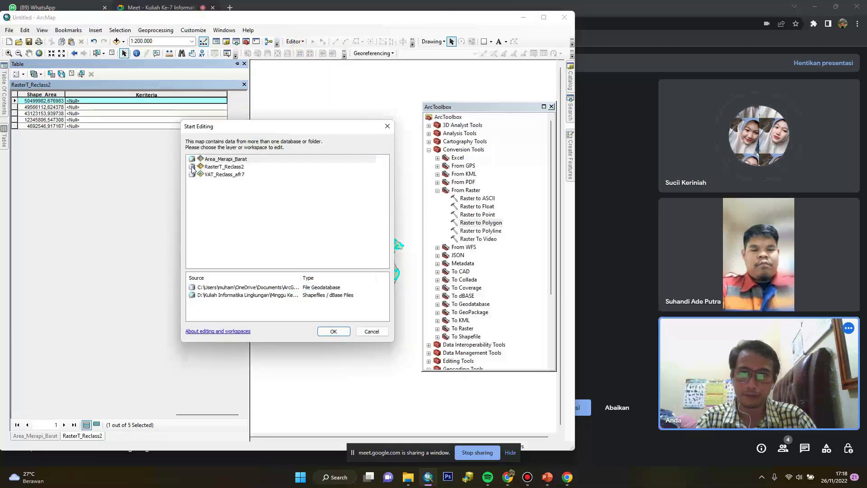
left_click(193, 167)
left_click(342, 330)
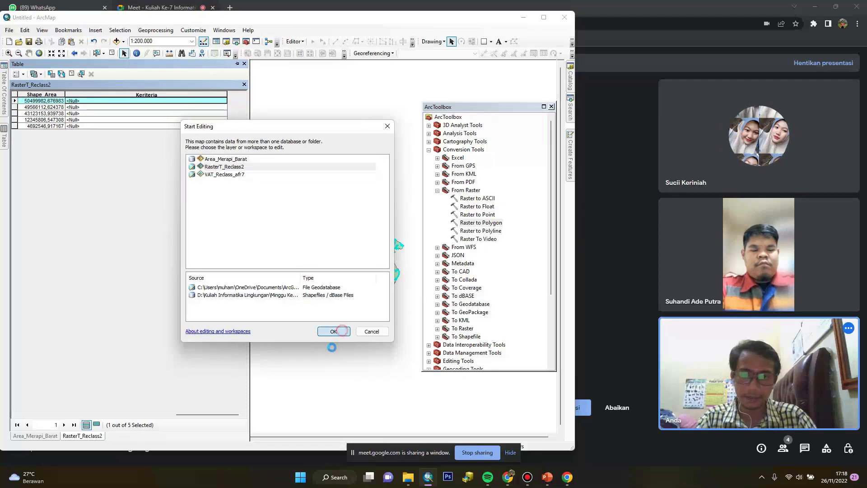
left_click(342, 330)
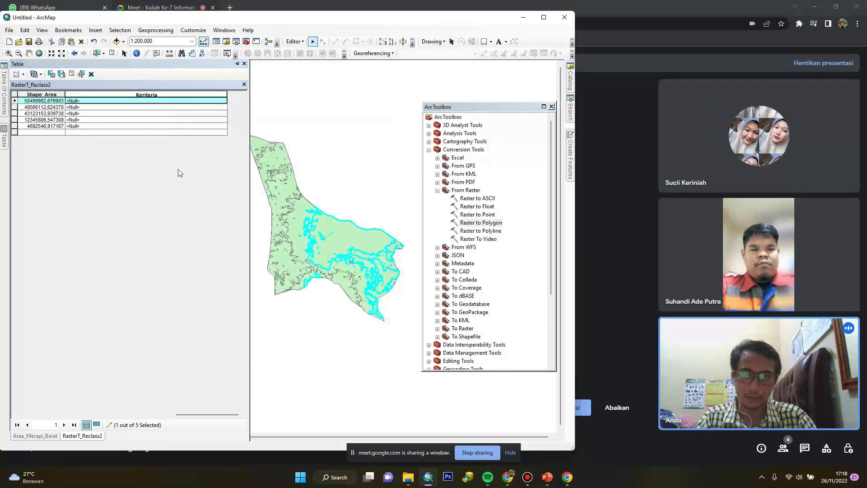
Fill in Keriteria for gridcodes 1 to 5 with Tidak Ada Vegetasi, Vegetasi Rendah, Vegetasi Sedang, Vegetasi Baik and Vegetasi Sangat Baik
left_click(85, 101)
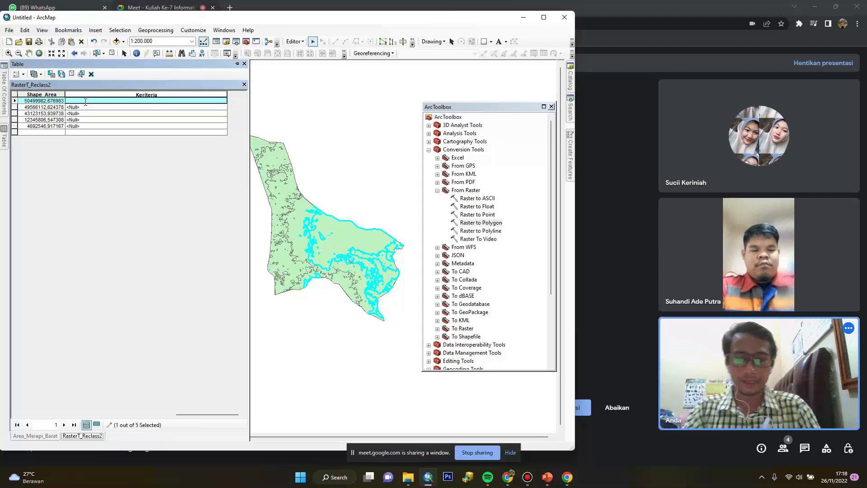
type("Tidak Ada Vegetasi")
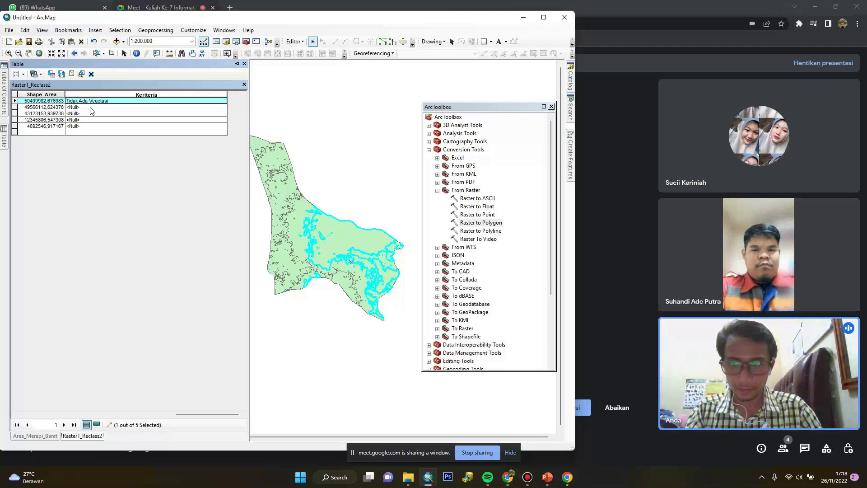
left_click(91, 107)
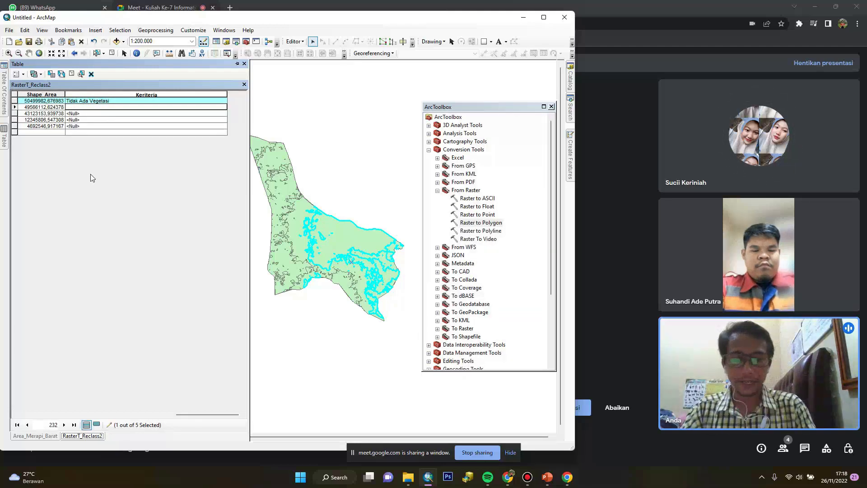
type("Ra")
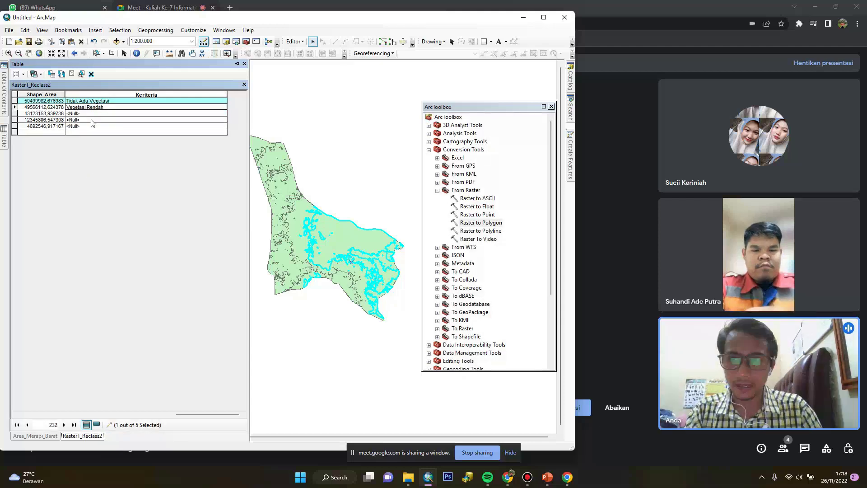
left_click(88, 113)
type("Ve")
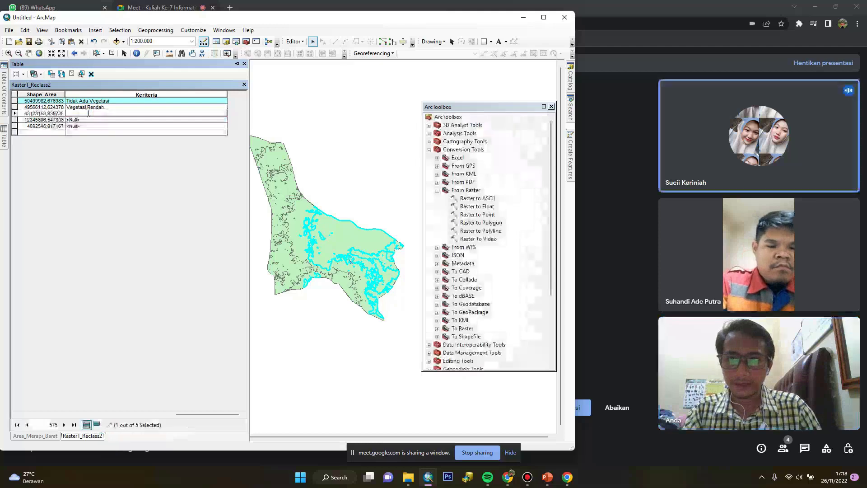
type("getasi ")
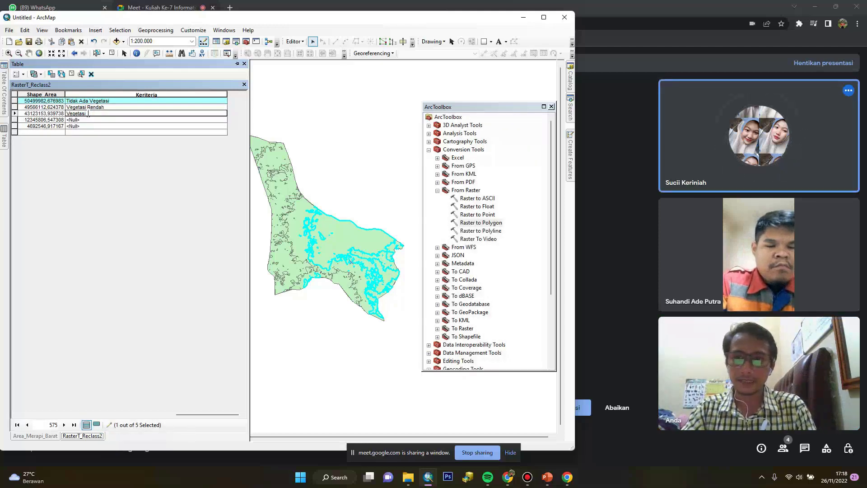
type("Sedang")
left_click(82, 120)
type("Vegetasi Baik")
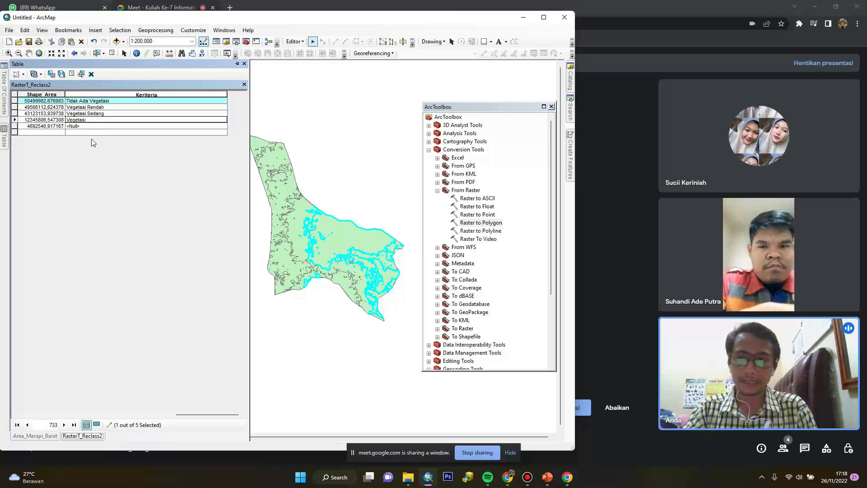
left_click(87, 127)
type("Vegetasi Sangat Baik")
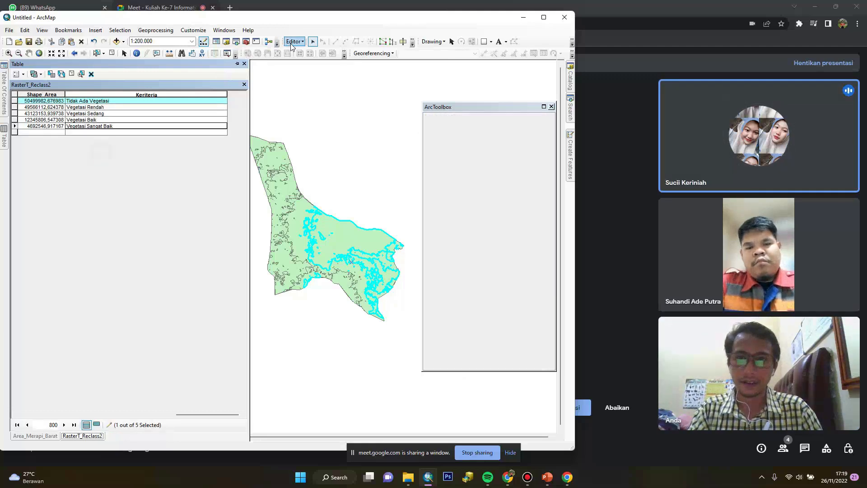
Stop the edit session on RasterT_Reclass2, keeping the entered Keriteria values
left_click(292, 42)
left_click(302, 42)
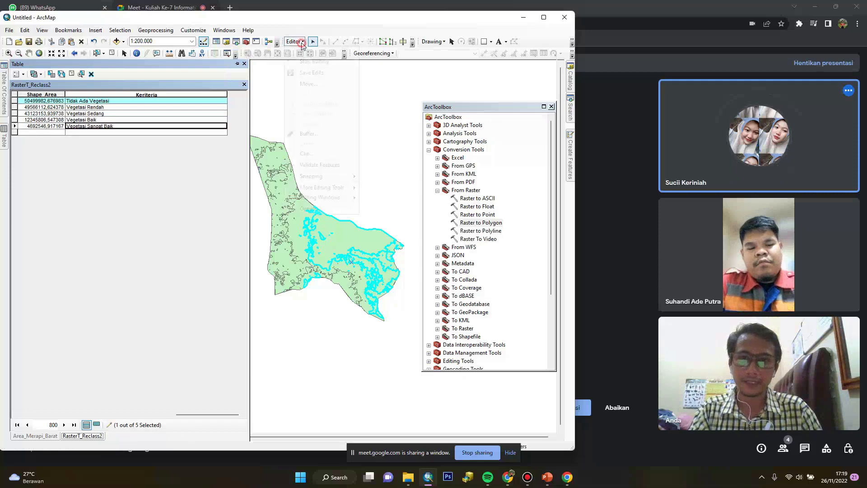
left_click(305, 60)
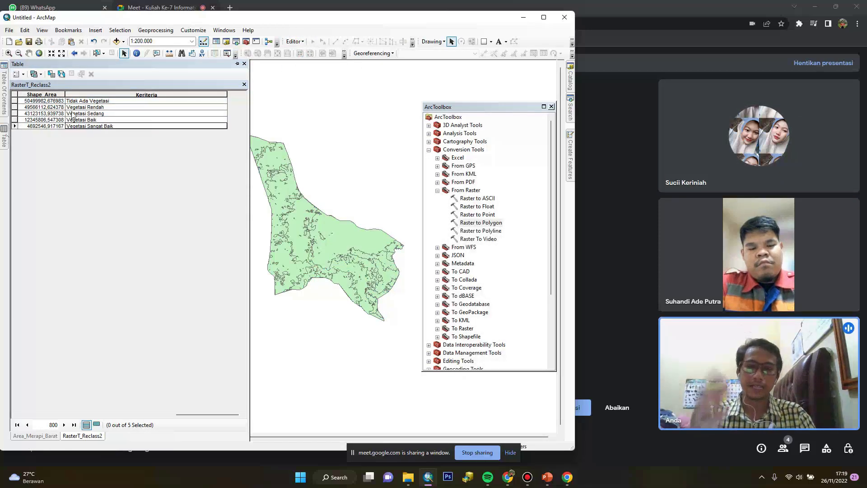
Symbolize the RasterT_Reclass2 layer by unique values of the Keriteria field, excluding all other values and adding every Keriteria value
left_click(4, 92)
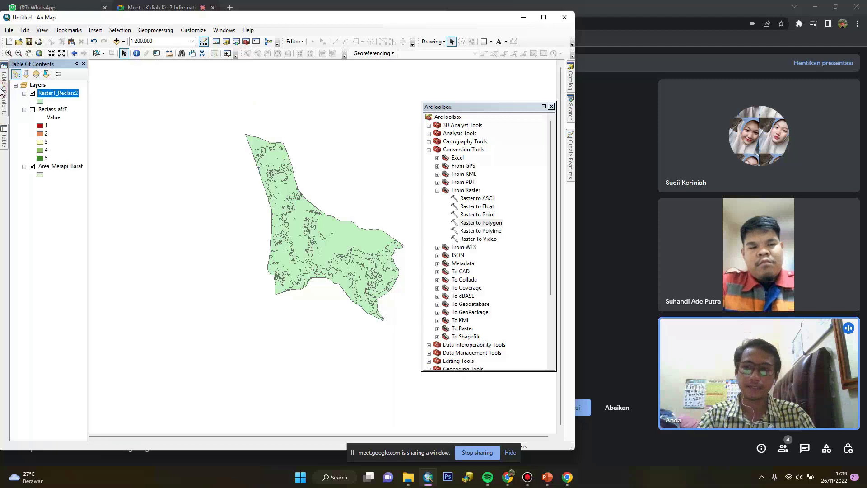
right_click(66, 95)
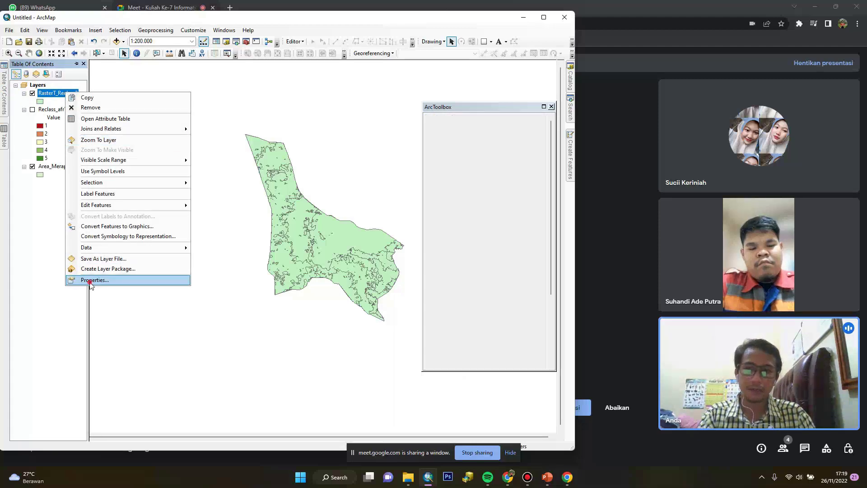
left_click(83, 281)
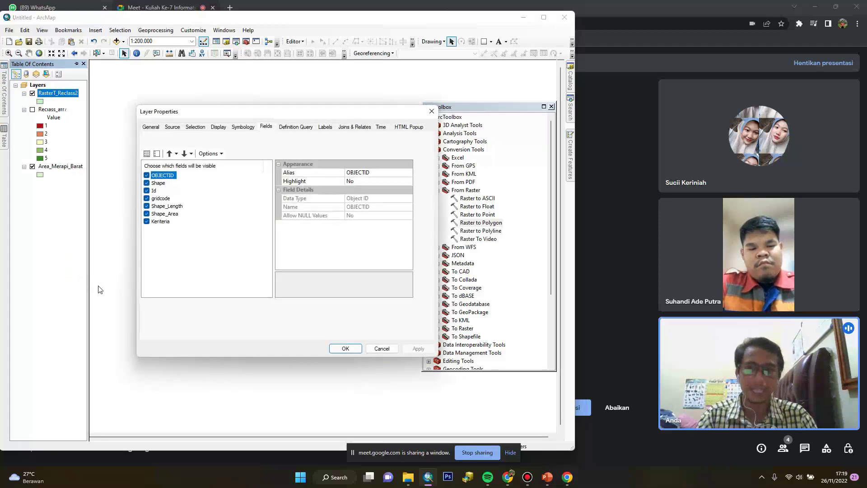
left_click(250, 128)
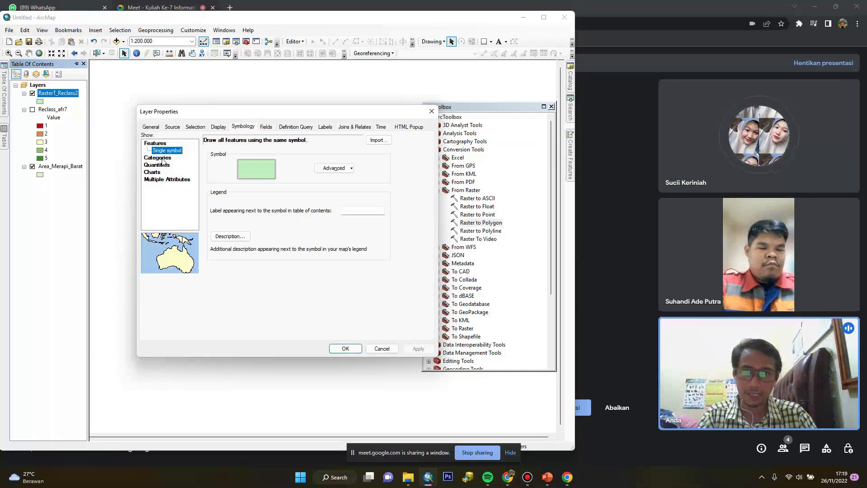
left_click(159, 157)
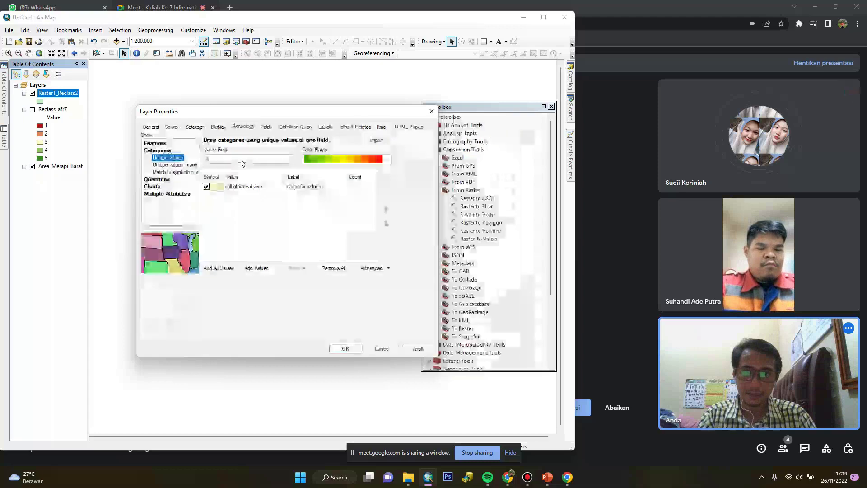
left_click(207, 186)
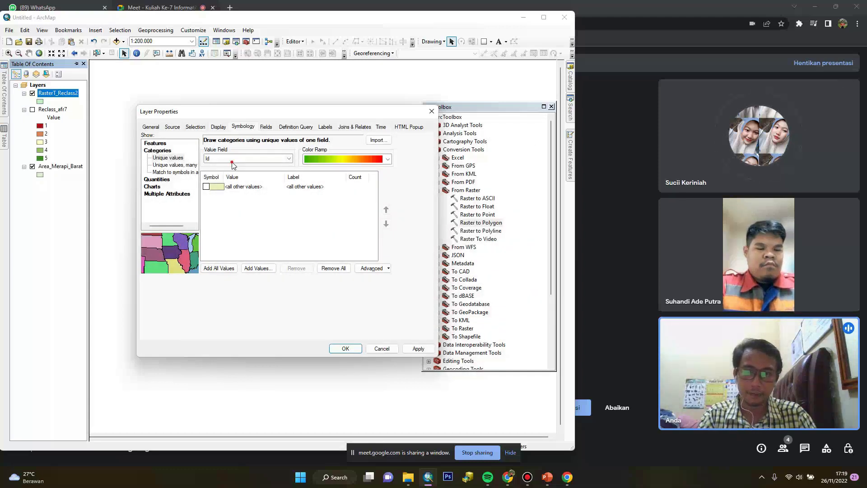
left_click(233, 159)
left_click(224, 189)
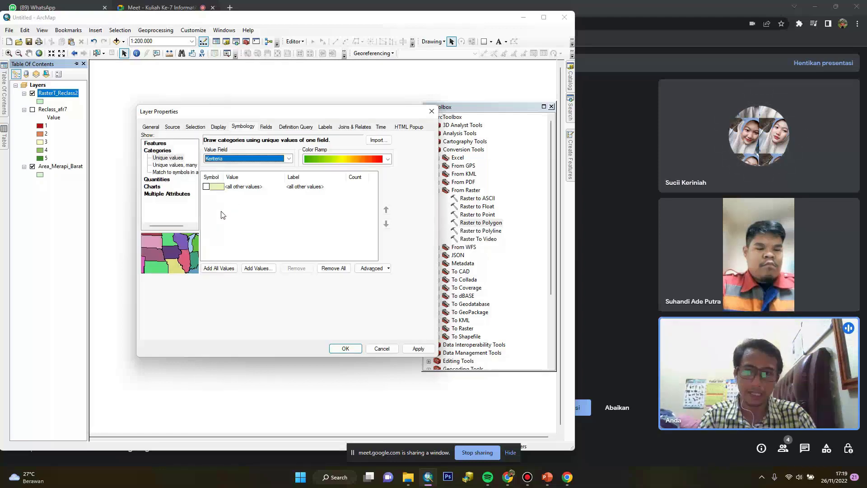
left_click(216, 268)
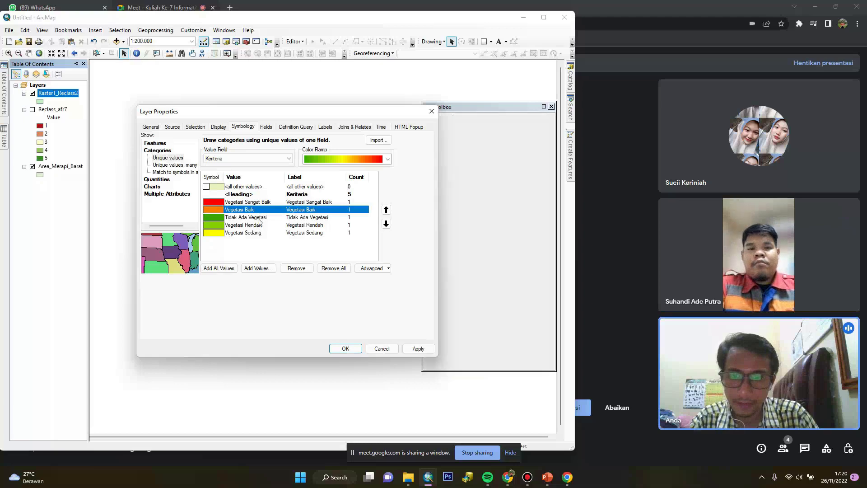
Order the symbol classes as Vegetasi Sangat Baik, Vegetasi Baik, Vegetasi Sedang, Vegetasi Rendah and Tidak Ada Vegetasi
left_click_drag(258, 217, 257, 233)
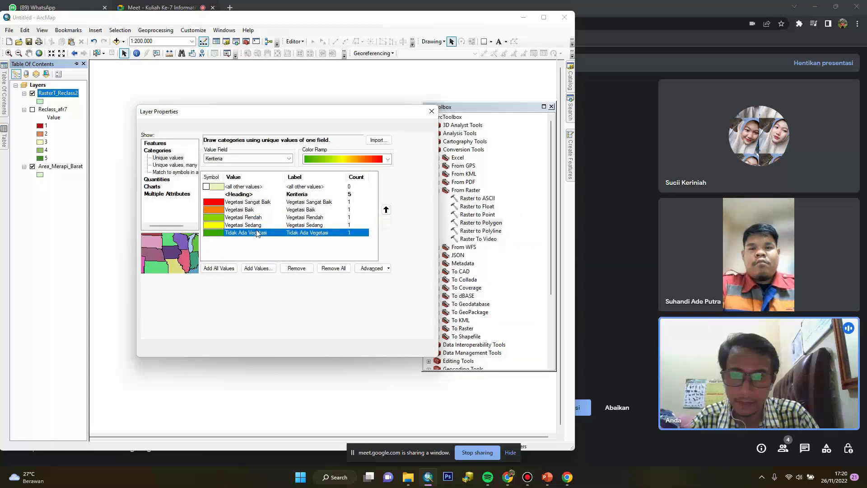
left_click(258, 225)
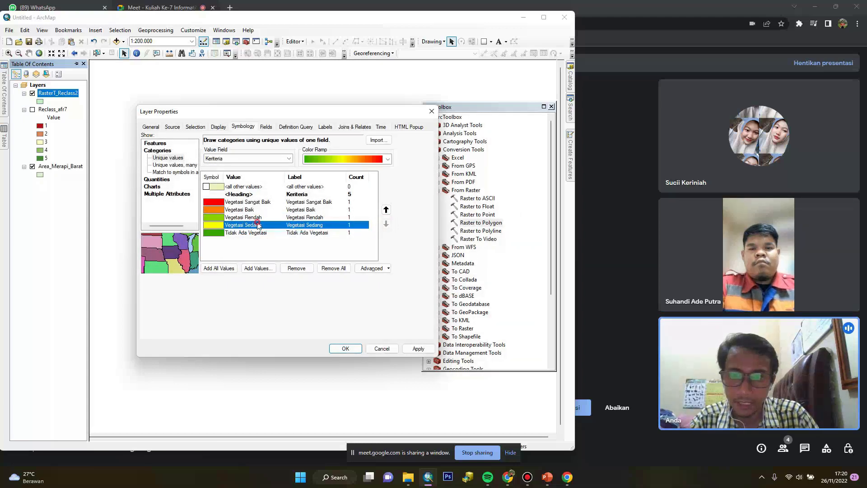
left_click(386, 209)
left_click(306, 256)
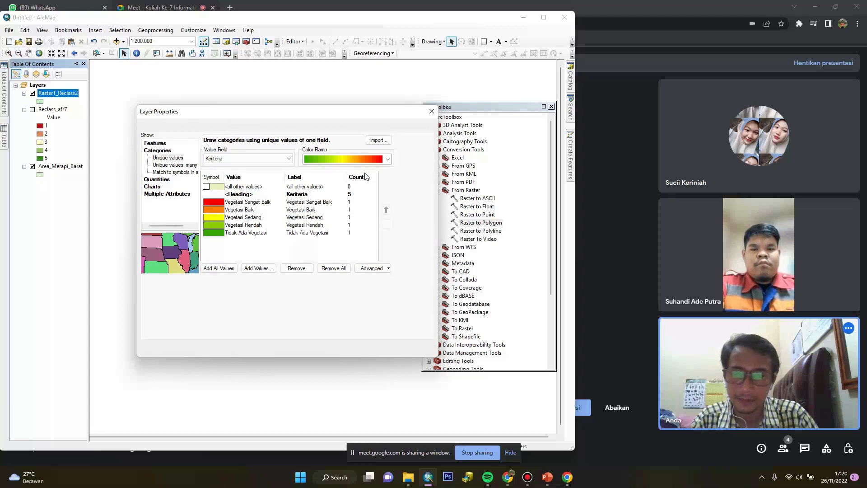
Recolor the ordered classes with the green-yellow-red color ramp, from green for Vegetasi Sangat Baik to red for Tidak Ada Vegetasi
left_click(387, 159)
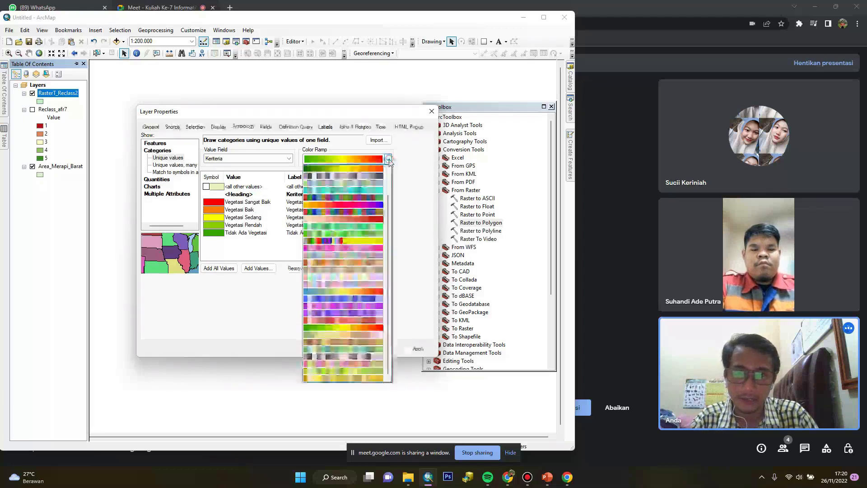
left_click(367, 326)
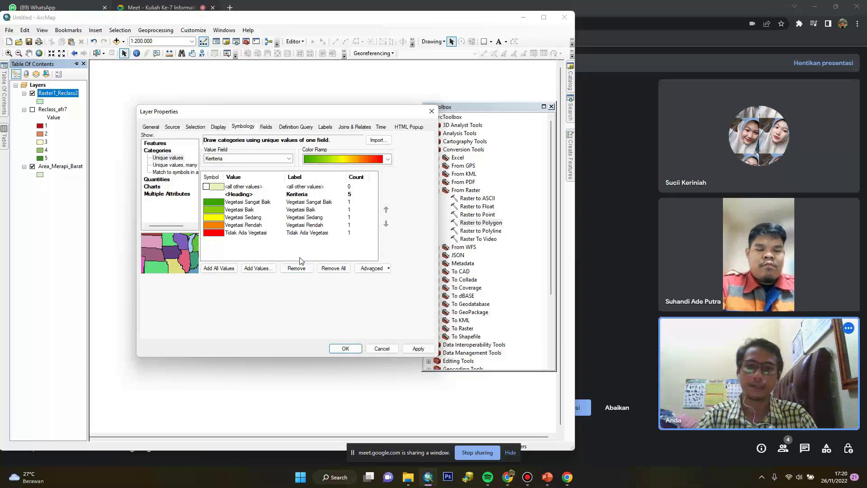
left_click(418, 348)
left_click(344, 348)
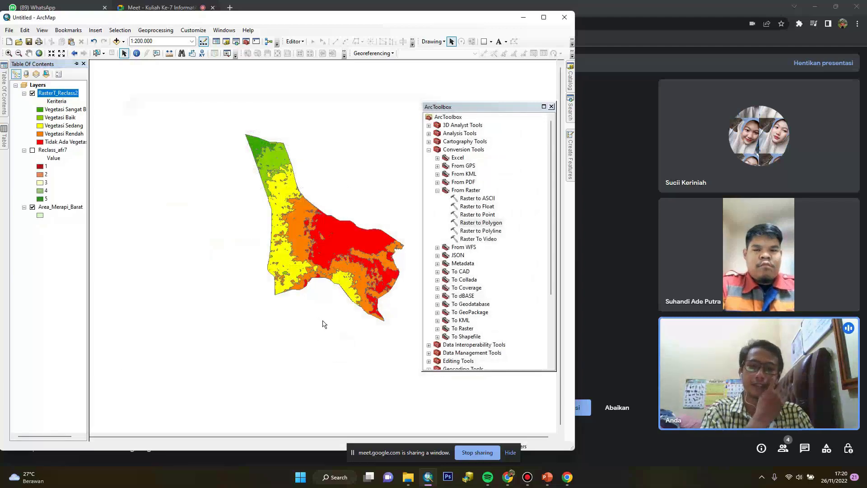
Add a Double field named Luasan to the RasterT_Reclass2 attribute table
left_click_drag(303, 319, 222, 321)
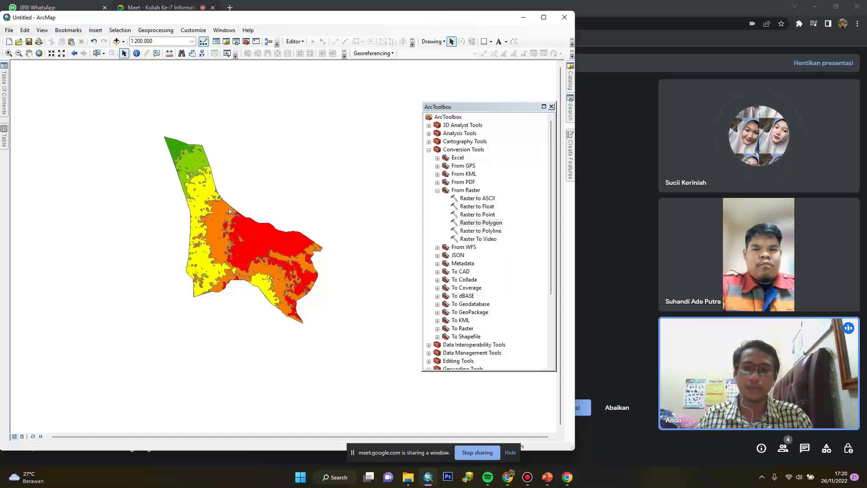
left_click(4, 90)
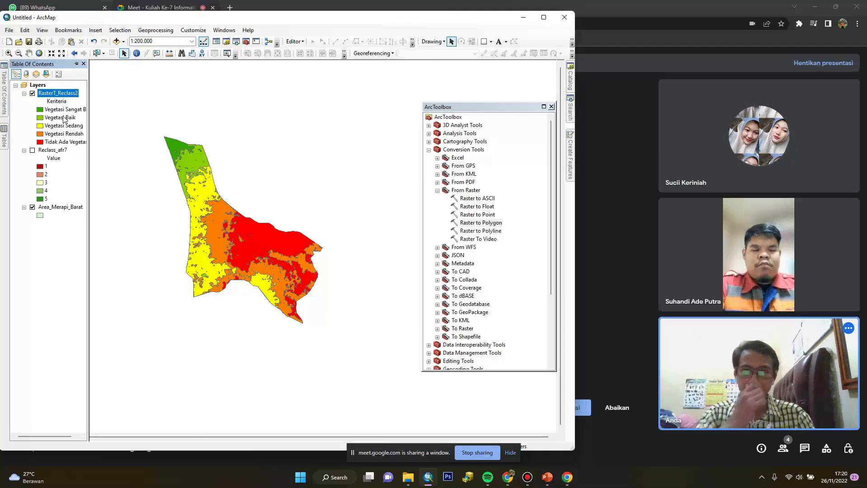
right_click(50, 95)
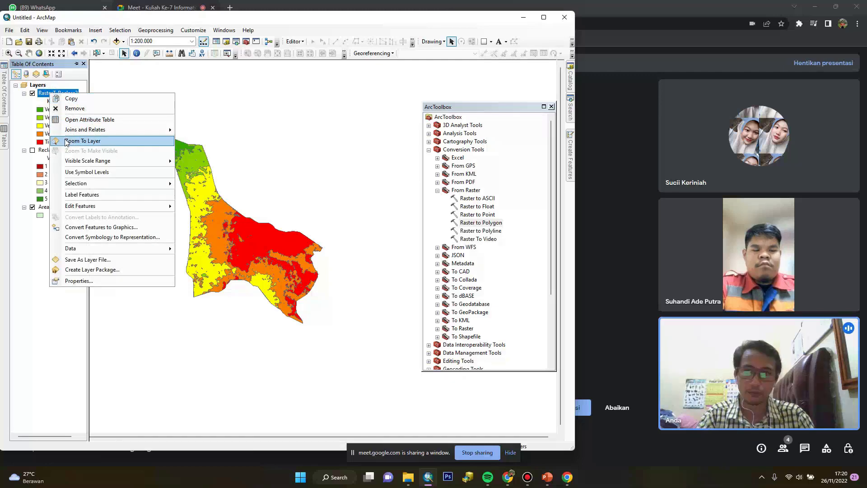
left_click(72, 123)
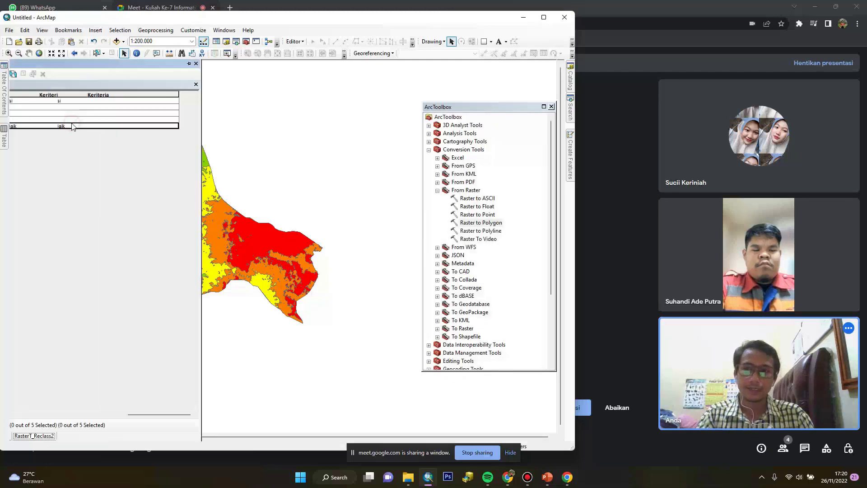
left_click(17, 74)
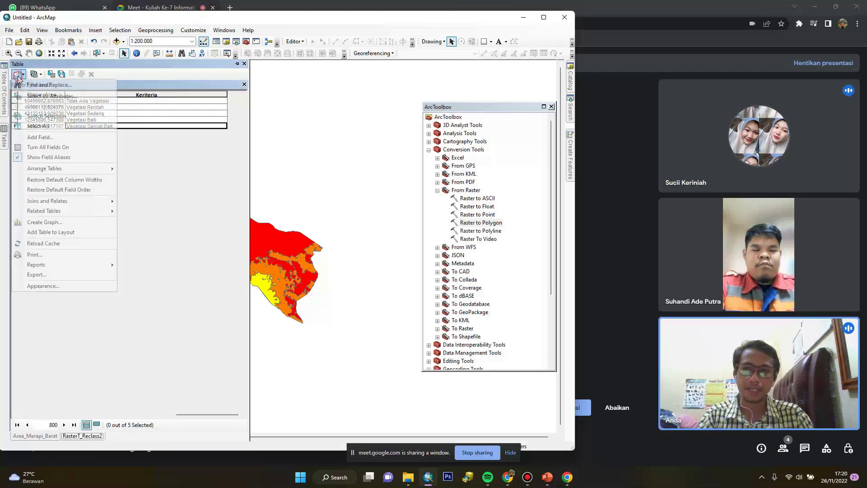
left_click(30, 137)
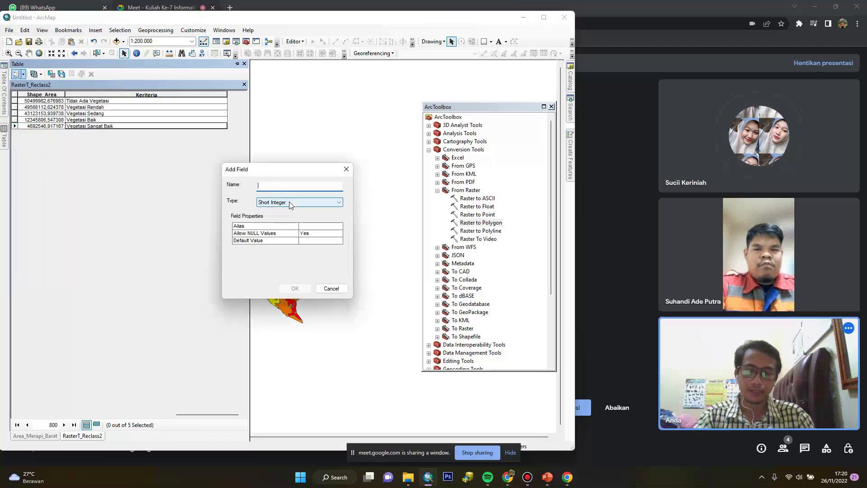
type("Luas")
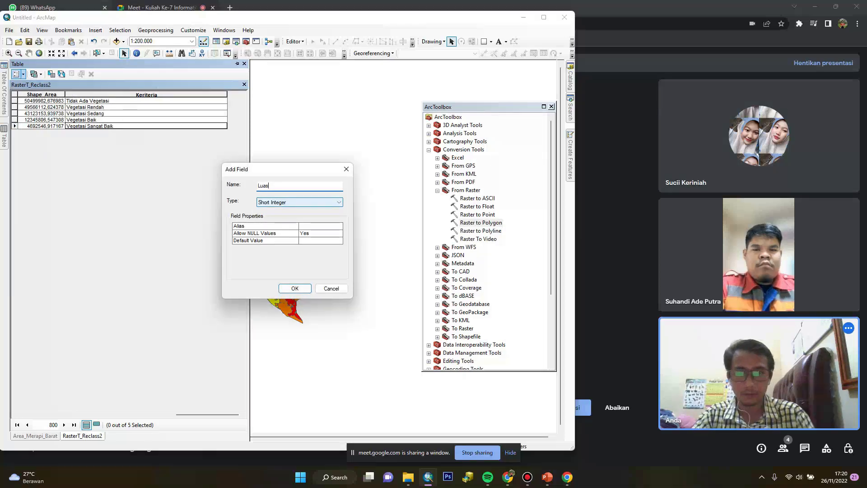
type("an")
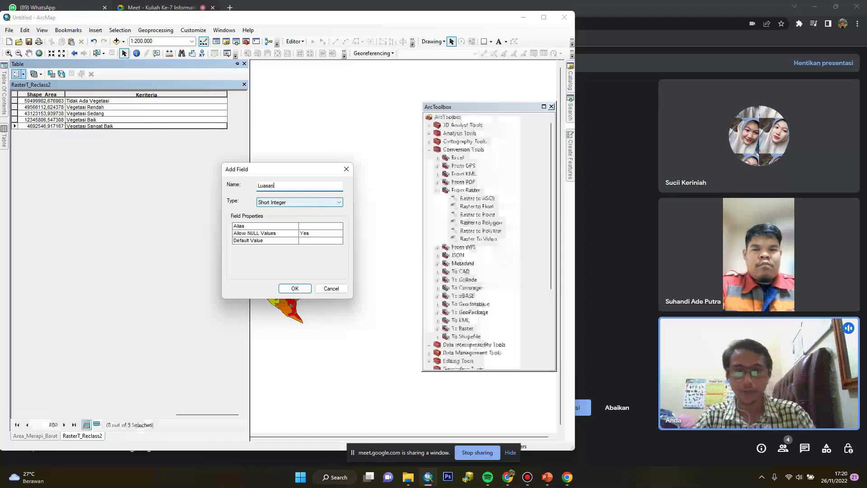
left_click(274, 202)
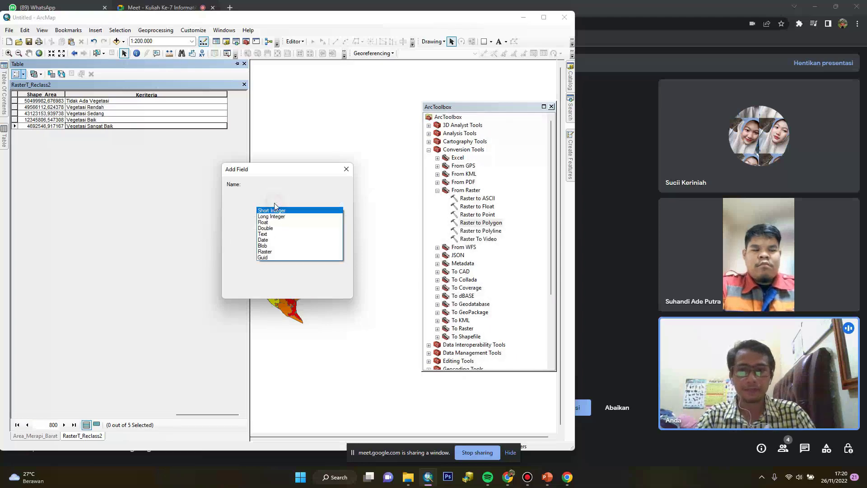
left_click(280, 228)
left_click(294, 288)
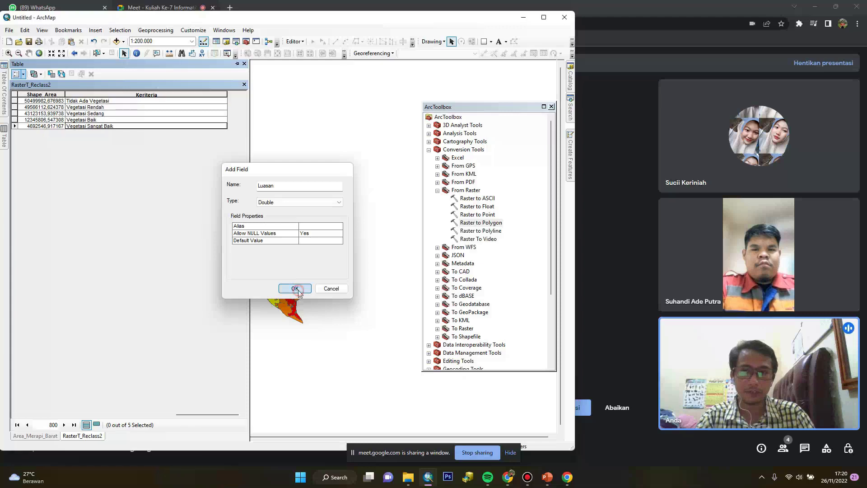
Calculate each polygon's area in hectares into the Luasan field, using the data source's coordinate system
left_click(231, 414)
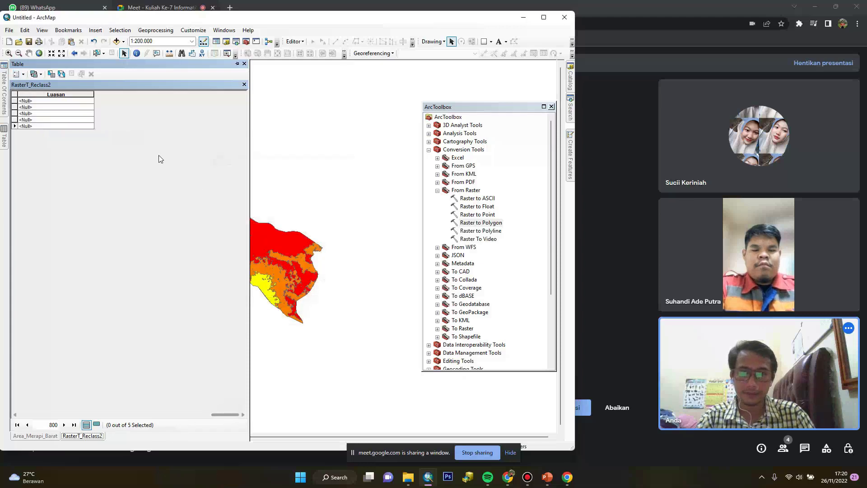
left_click(58, 95)
right_click(58, 96)
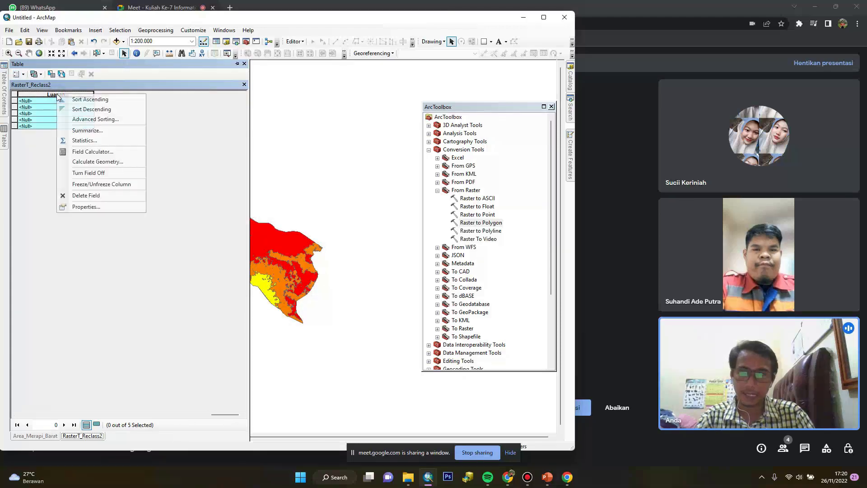
left_click(98, 162)
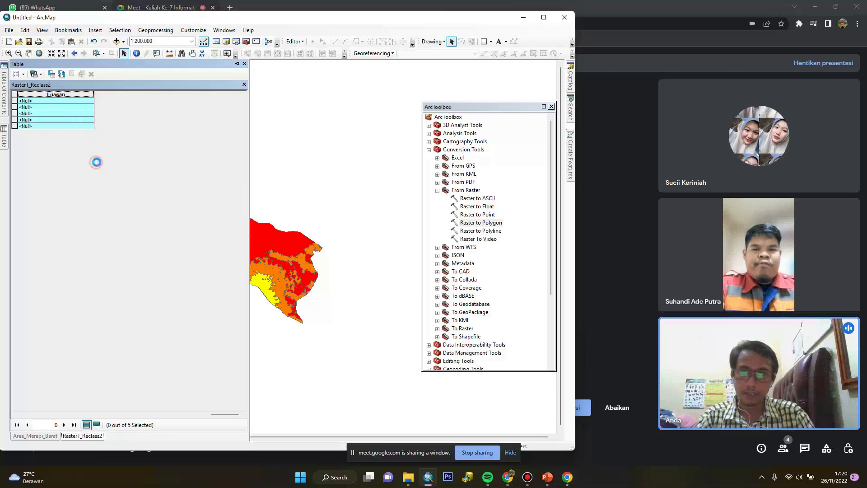
left_click(264, 262)
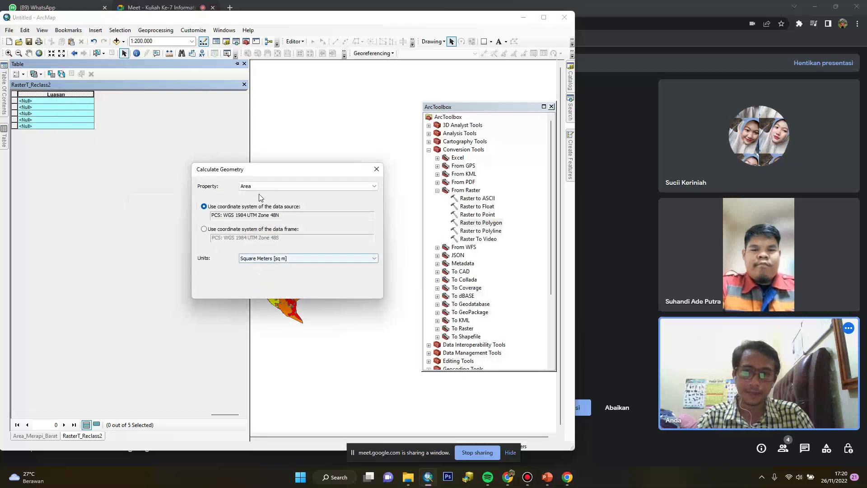
left_click(289, 259)
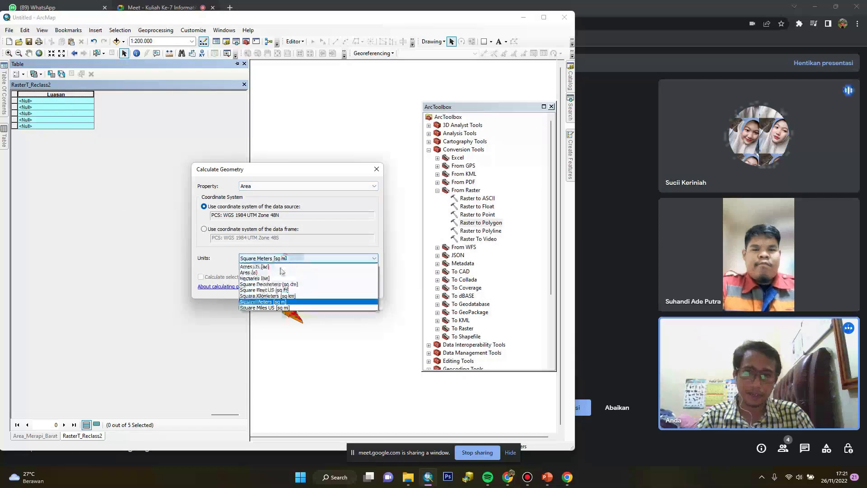
left_click(275, 280)
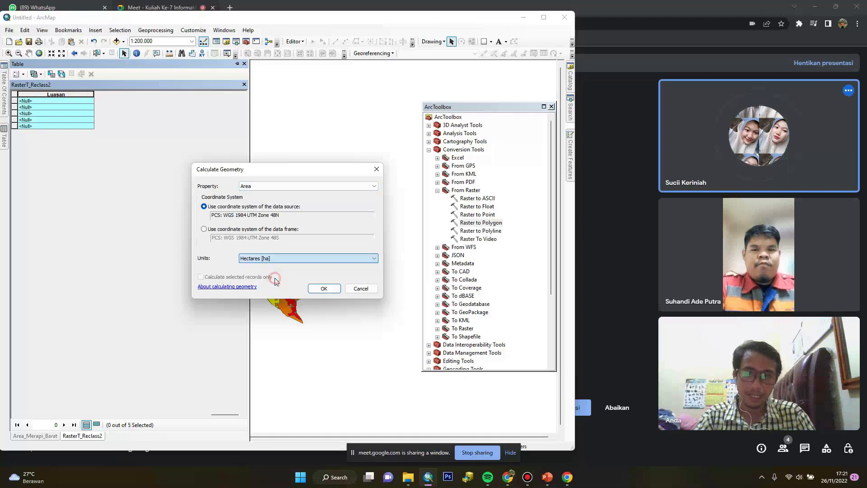
left_click(322, 288)
left_click(265, 258)
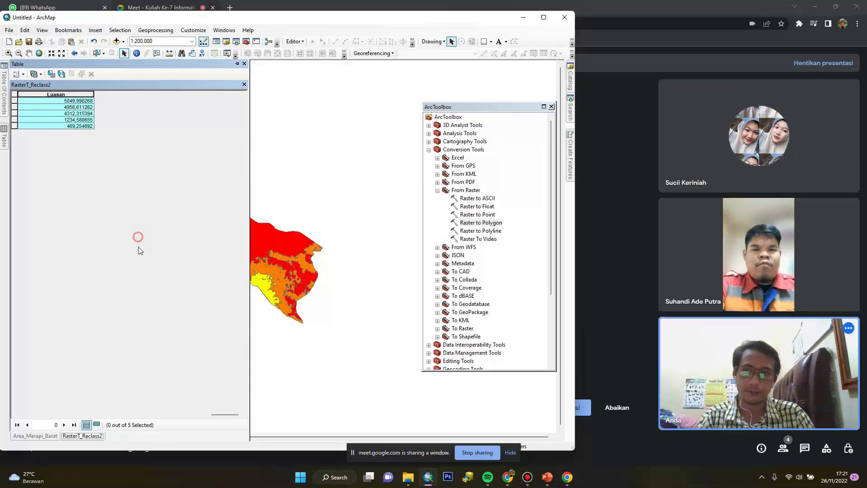